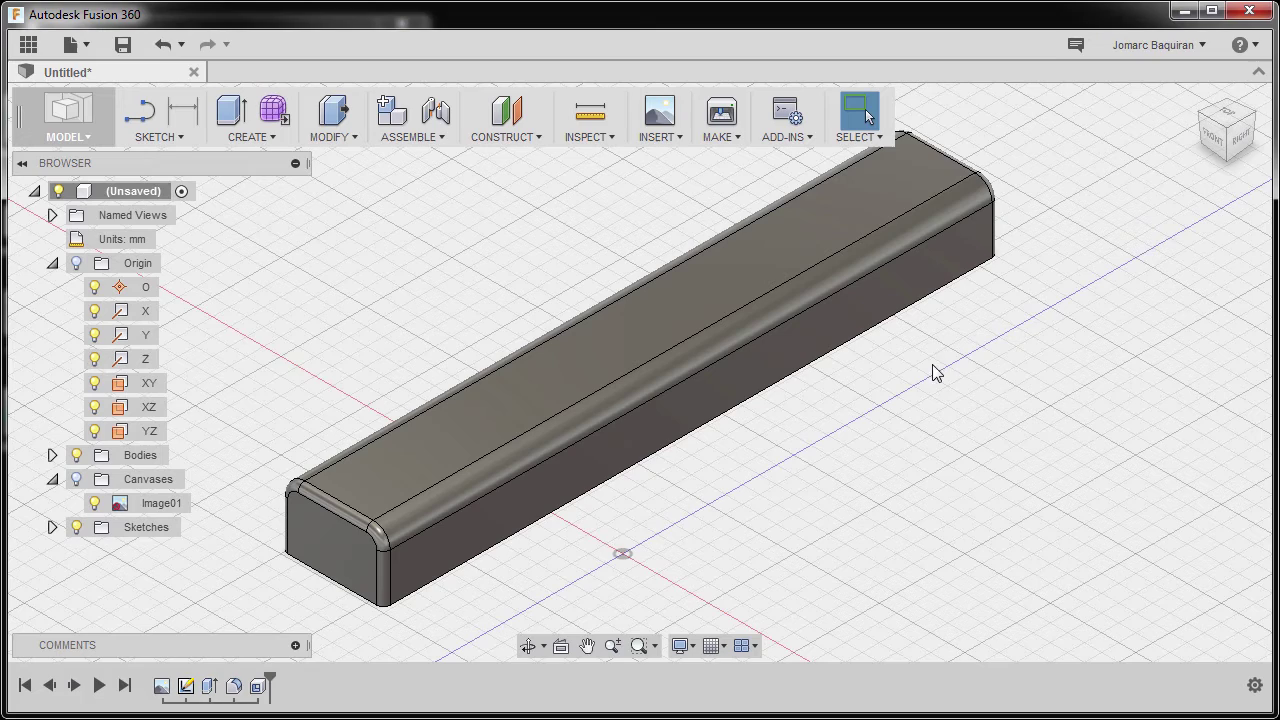
# - Orbit the model so the bar's other rounded end face points toward the camera
pyautogui.moveTo(894, 343)
pyautogui.keyDown('shift'); pyautogui.mouseDown(button='middle')
pyautogui.moveTo(789, 331)
pyautogui.moveTo(689, 297)
pyautogui.moveTo(530, 375)
pyautogui.mouseUp(button='middle'); pyautogui.keyUp('shift')
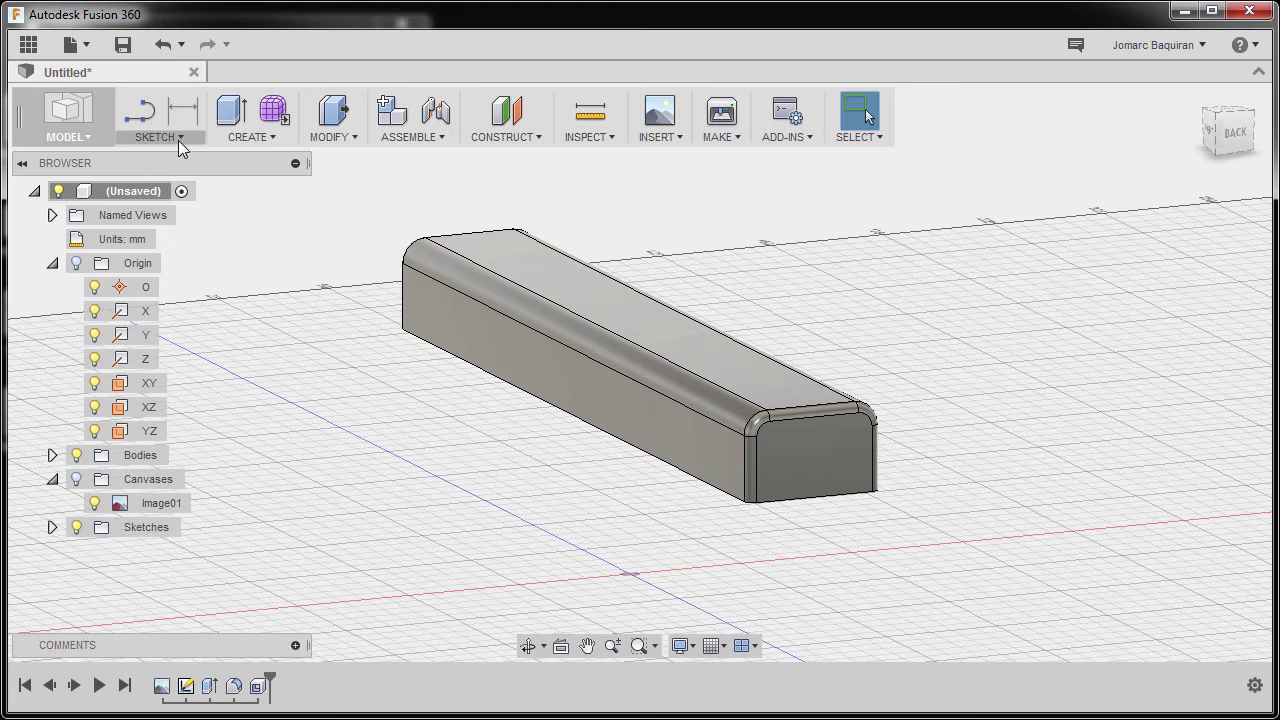
# - Start a sketch on the bar's end face and draw a centre-diameter circle within its rounded profile
pyautogui.click(178, 140)
pyautogui.moveTo(257, 231)
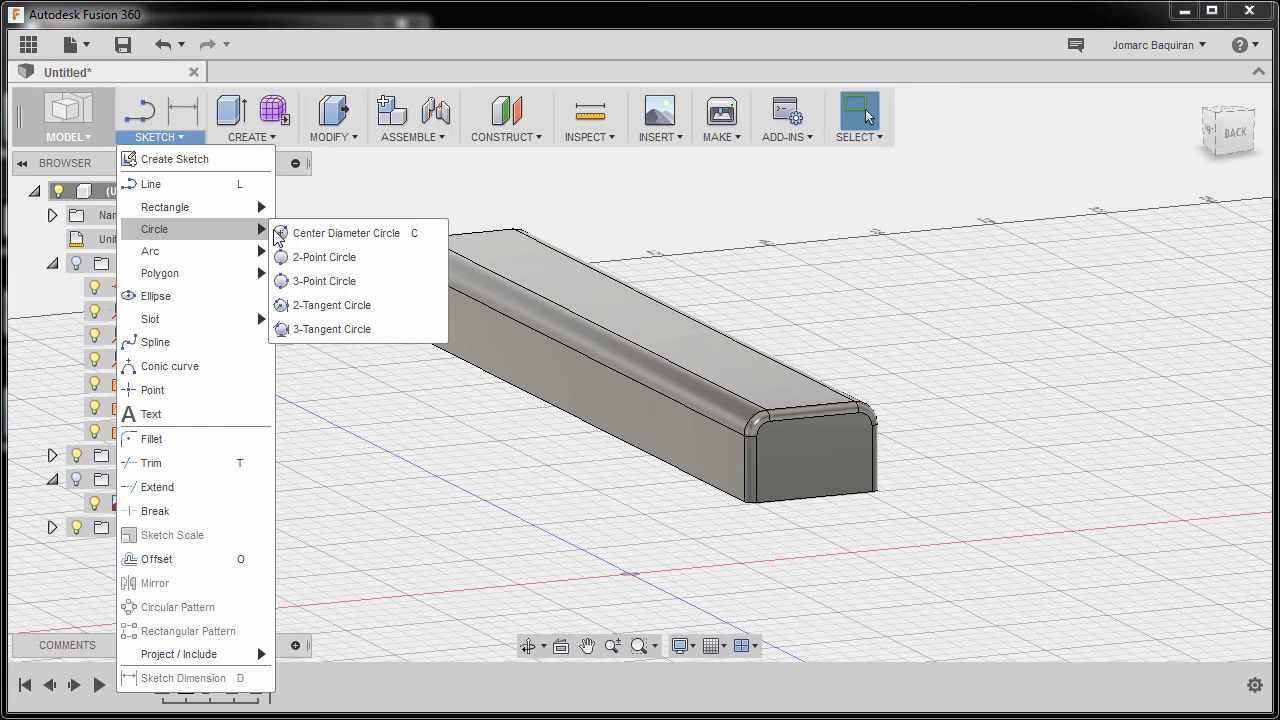
pyautogui.click(343, 233)
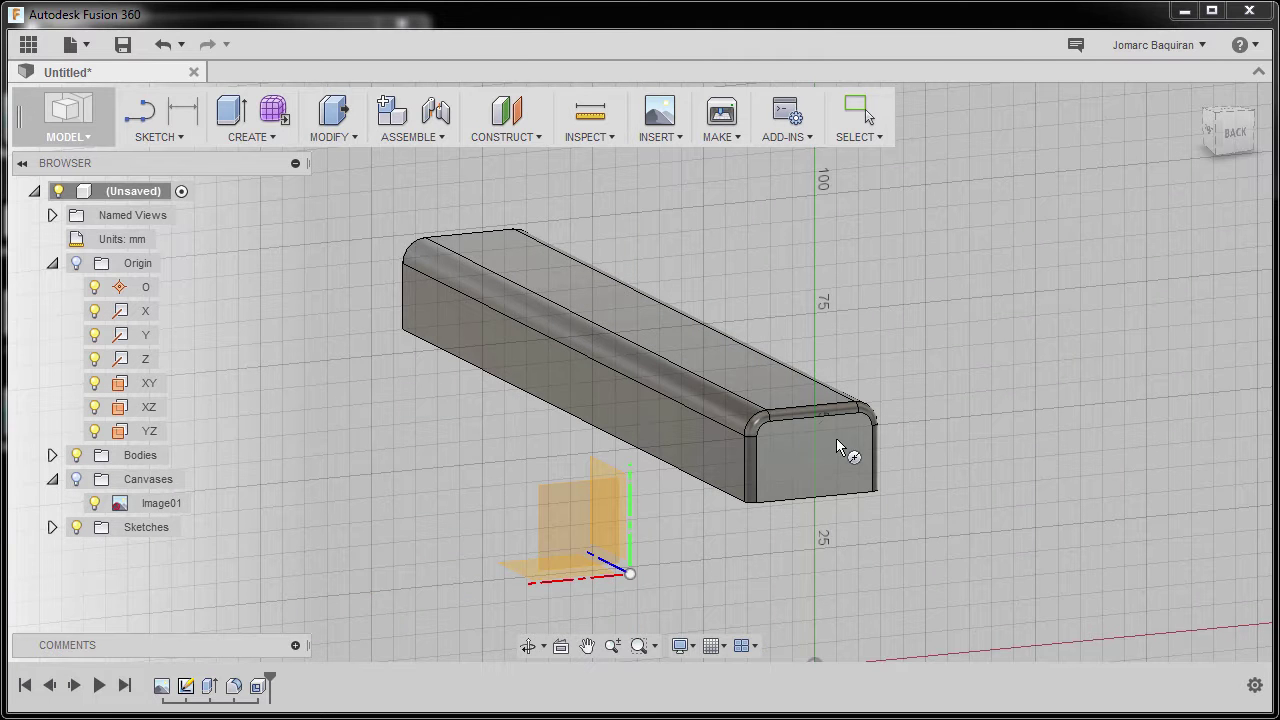
pyautogui.click(817, 448)
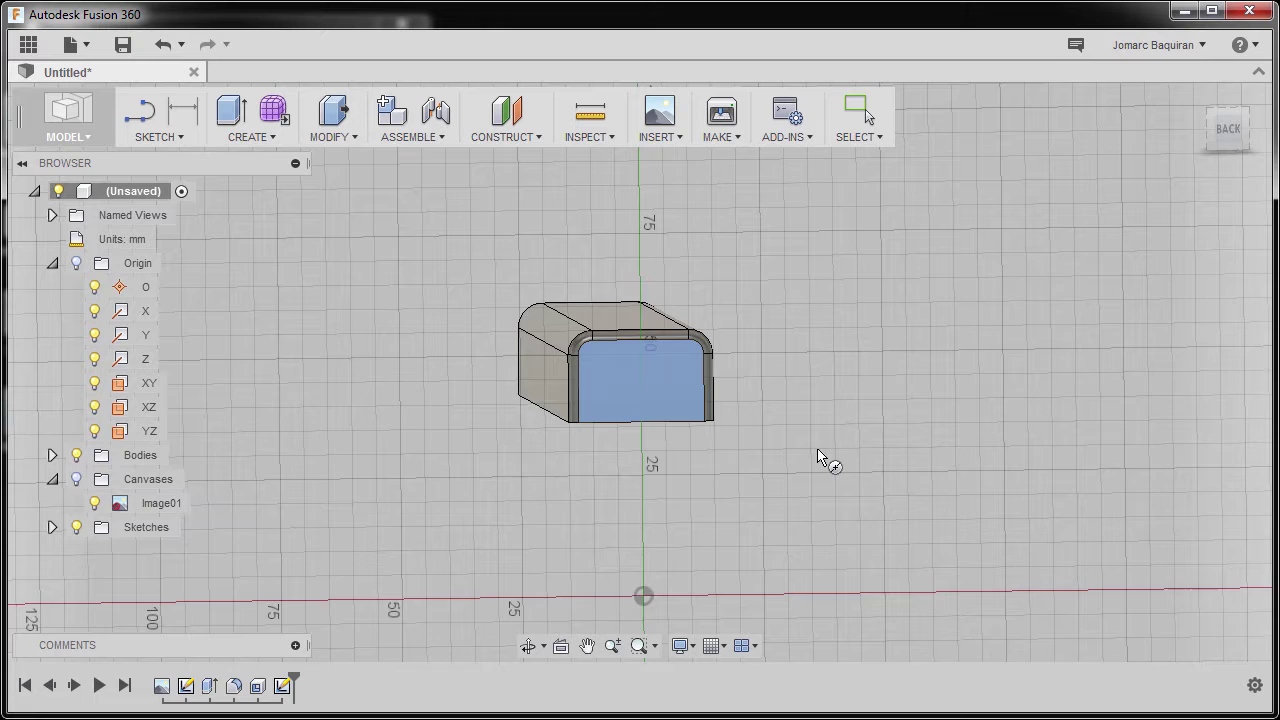
pyautogui.scroll(2, 627, 401)
pyautogui.moveTo(644, 403)
pyautogui.mouseDown(button='middle')
pyautogui.moveTo(623, 294)
pyautogui.moveTo(619, 340)
pyautogui.mouseUp(button='middle')
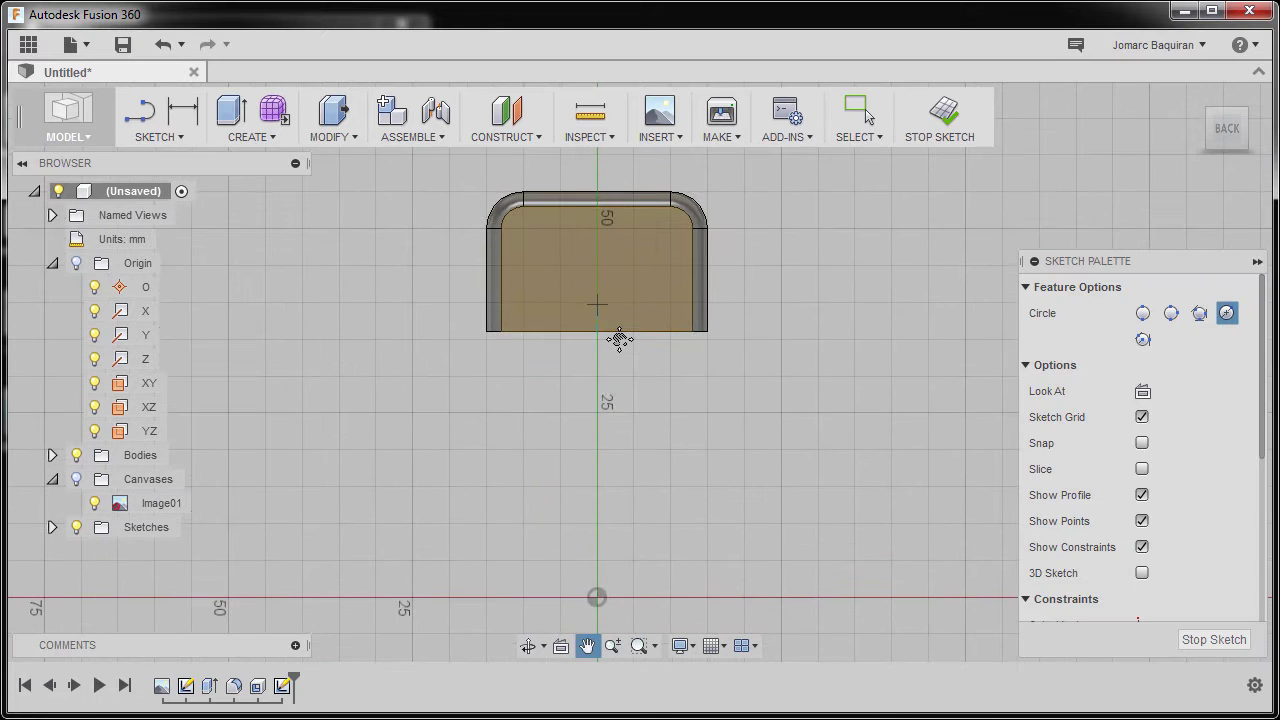
pyautogui.click(598, 291)
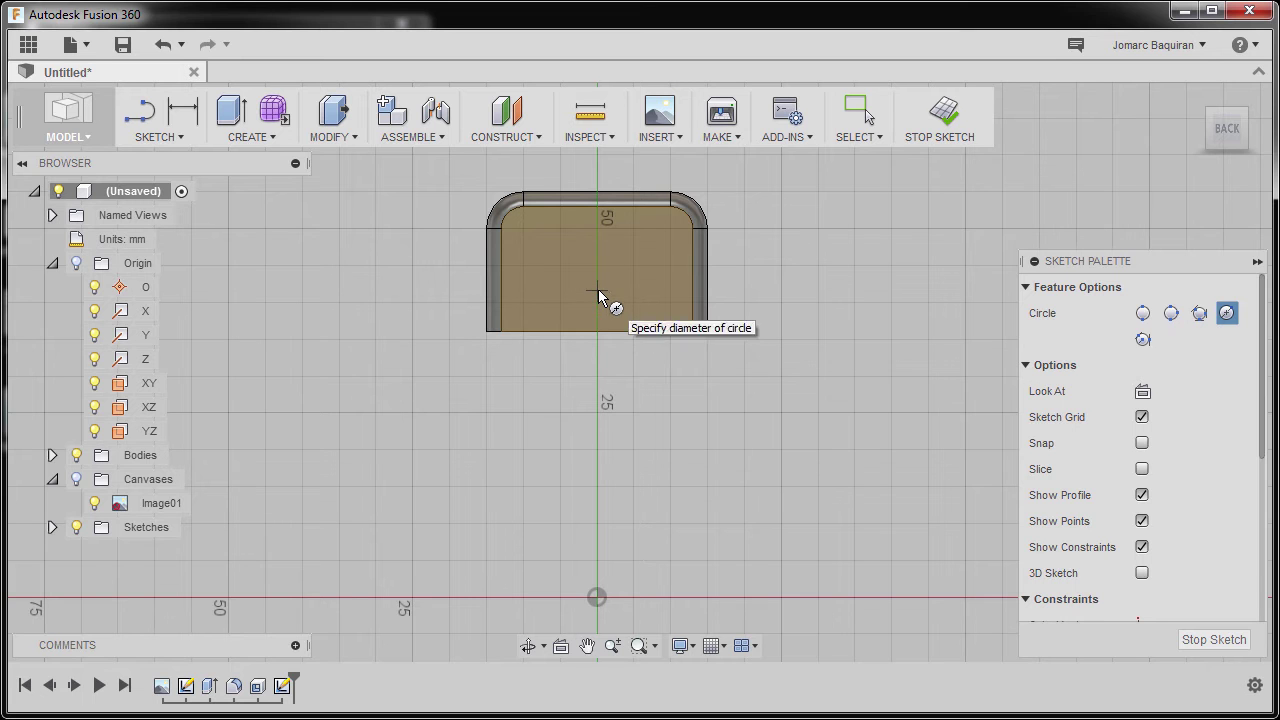
pyautogui.click(646, 360)
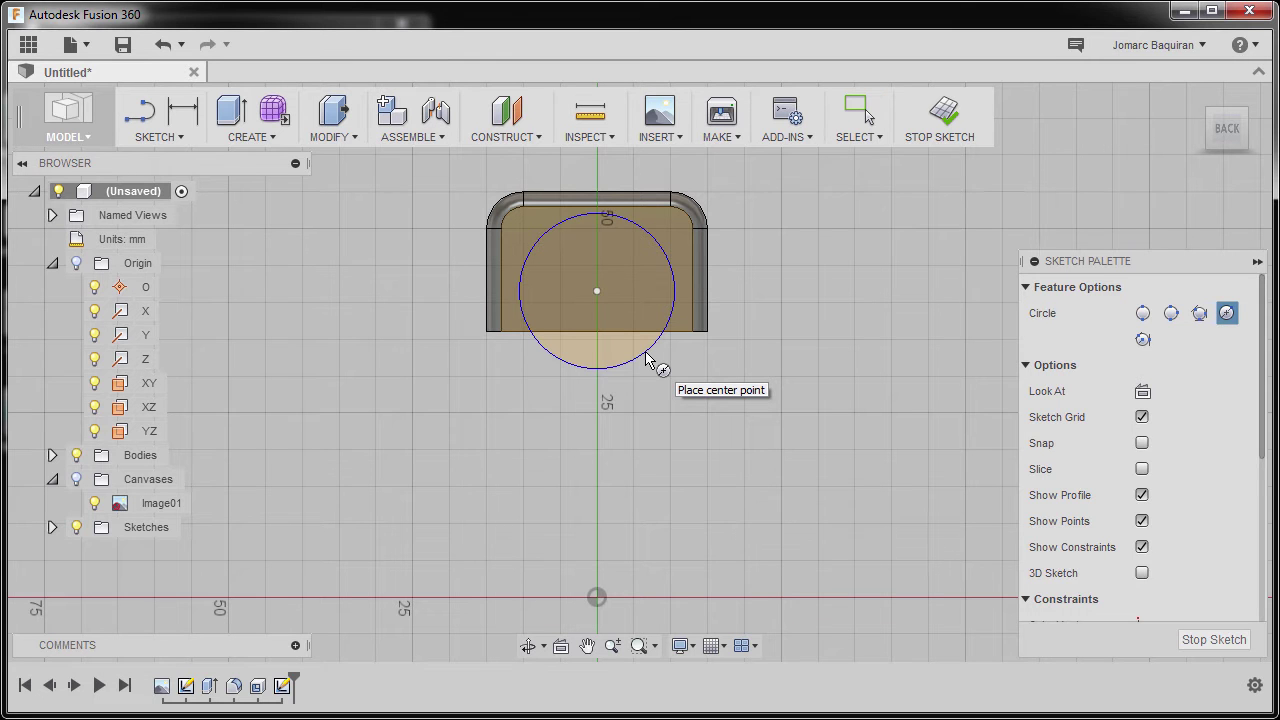
pyautogui.press('Escape')
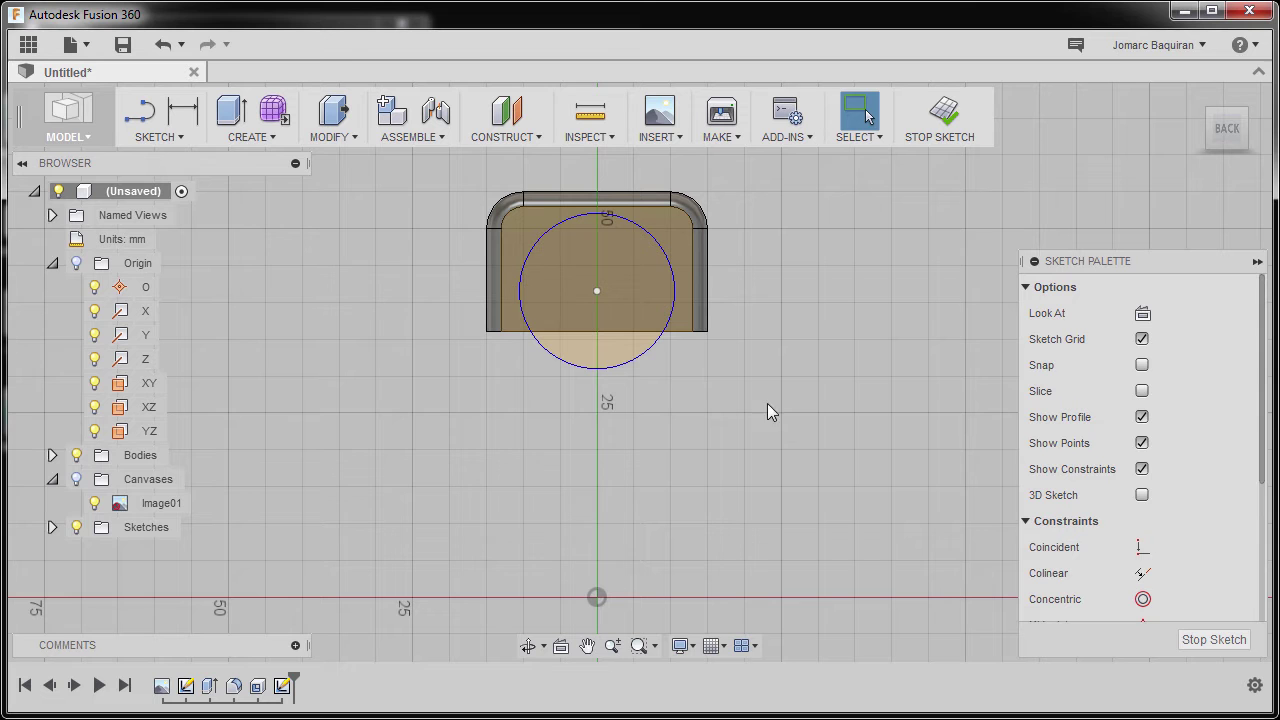
# - Constrain the circle's centre vertically in line with the sketch origin
pyautogui.scroll(-5, 1084, 425)
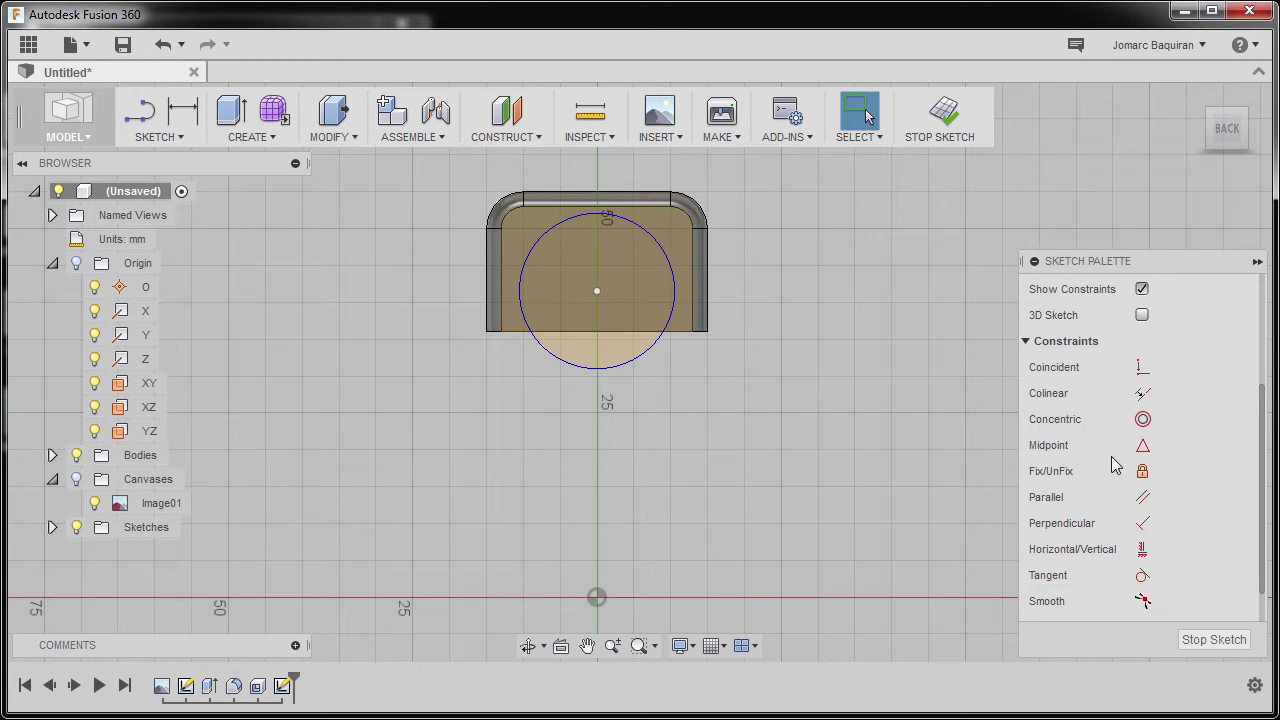
pyautogui.click(1143, 552)
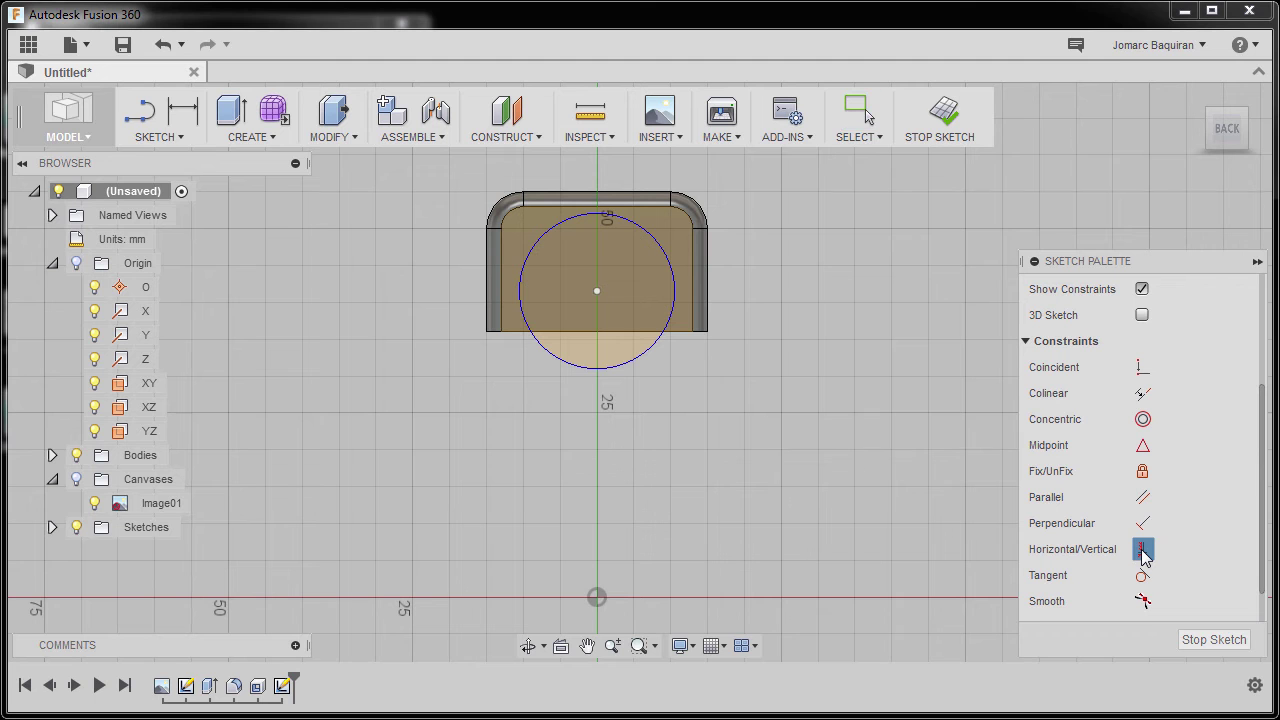
pyautogui.click(597, 292)
pyautogui.click(597, 597)
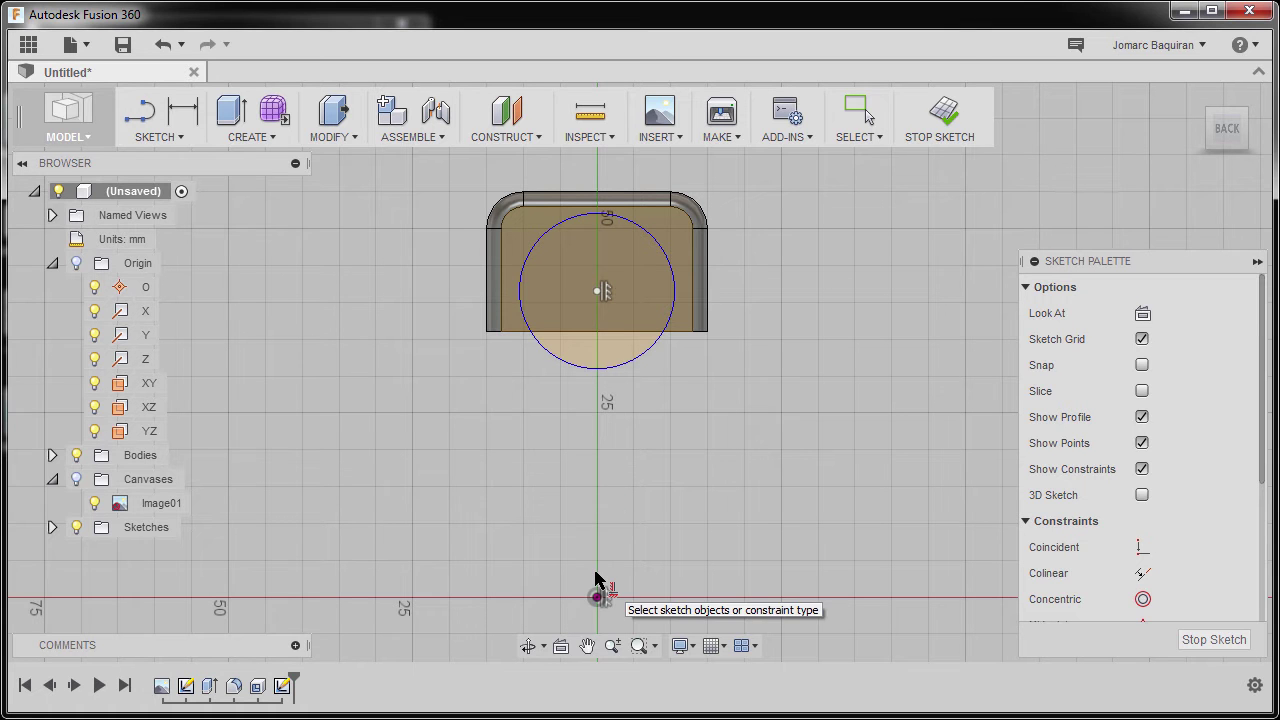
pyautogui.press('Escape')
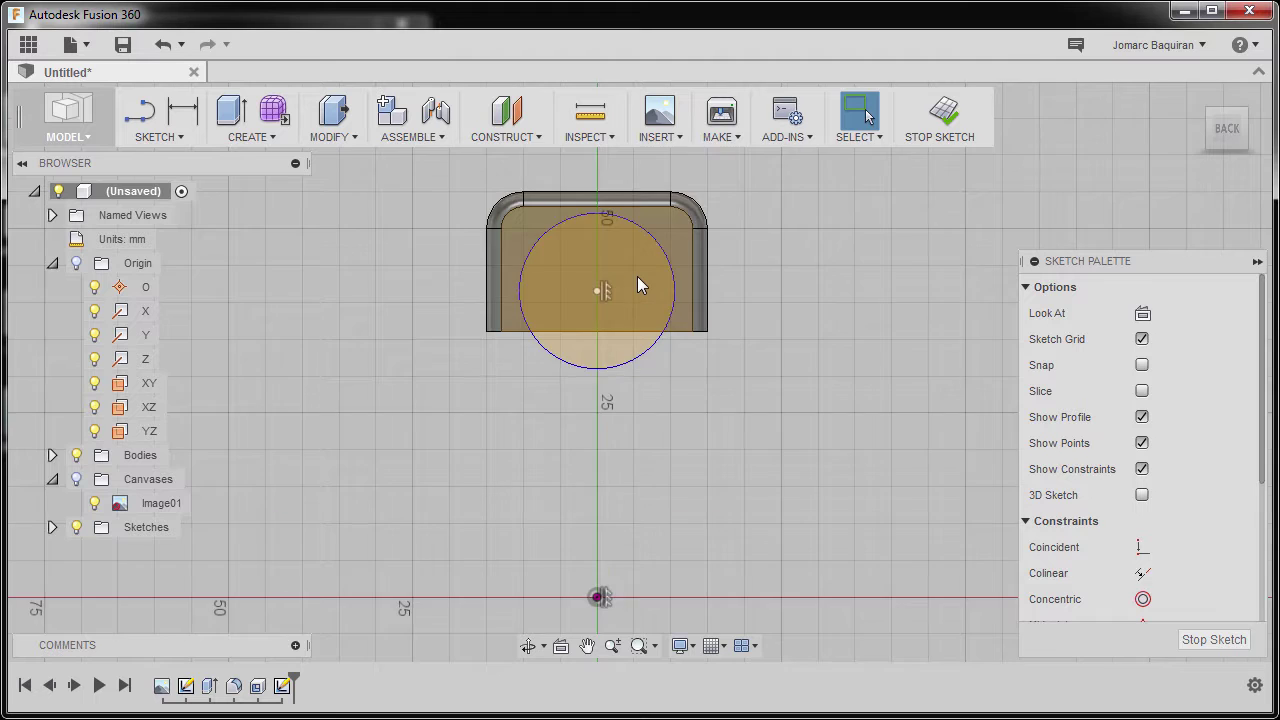
# - Drag the circle's edge and centre to make it slightly smaller and higher
pyautogui.scroll(3, 637, 276)
pyautogui.moveTo(637, 276); pyautogui.dragTo(644, 381, button='middle')
pyautogui.scroll(2, 644, 381)
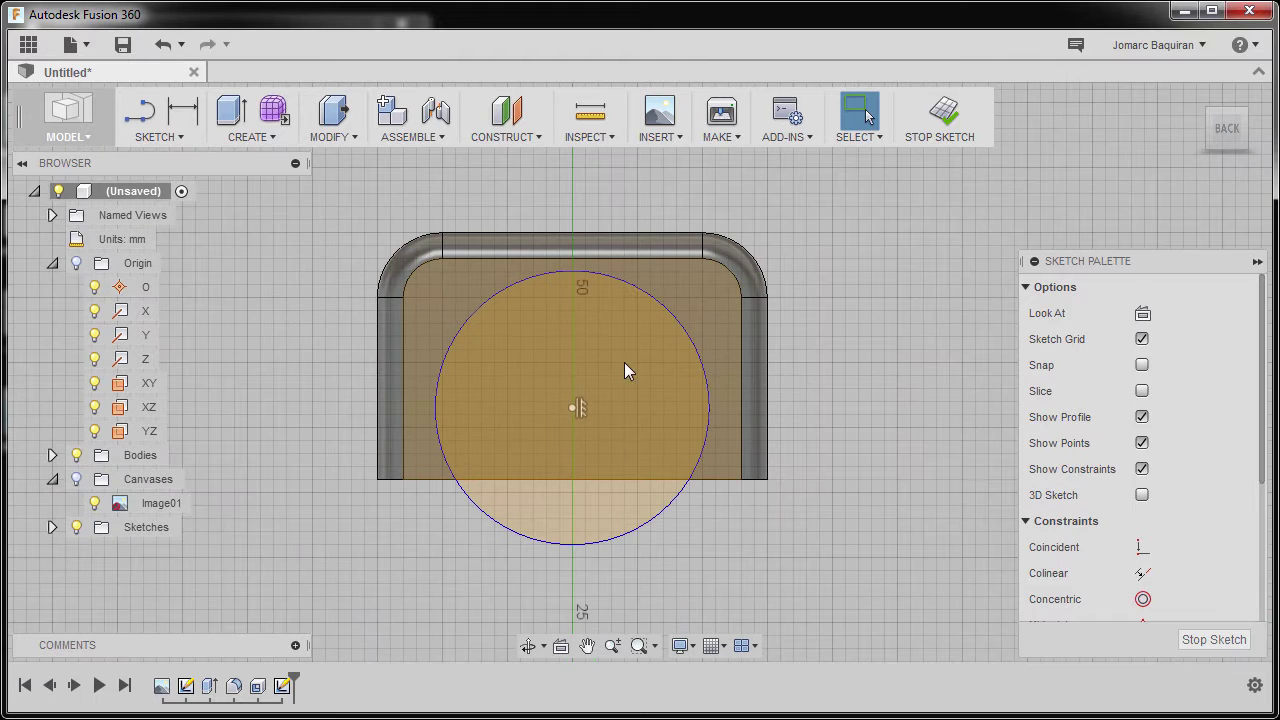
pyautogui.click(617, 282)
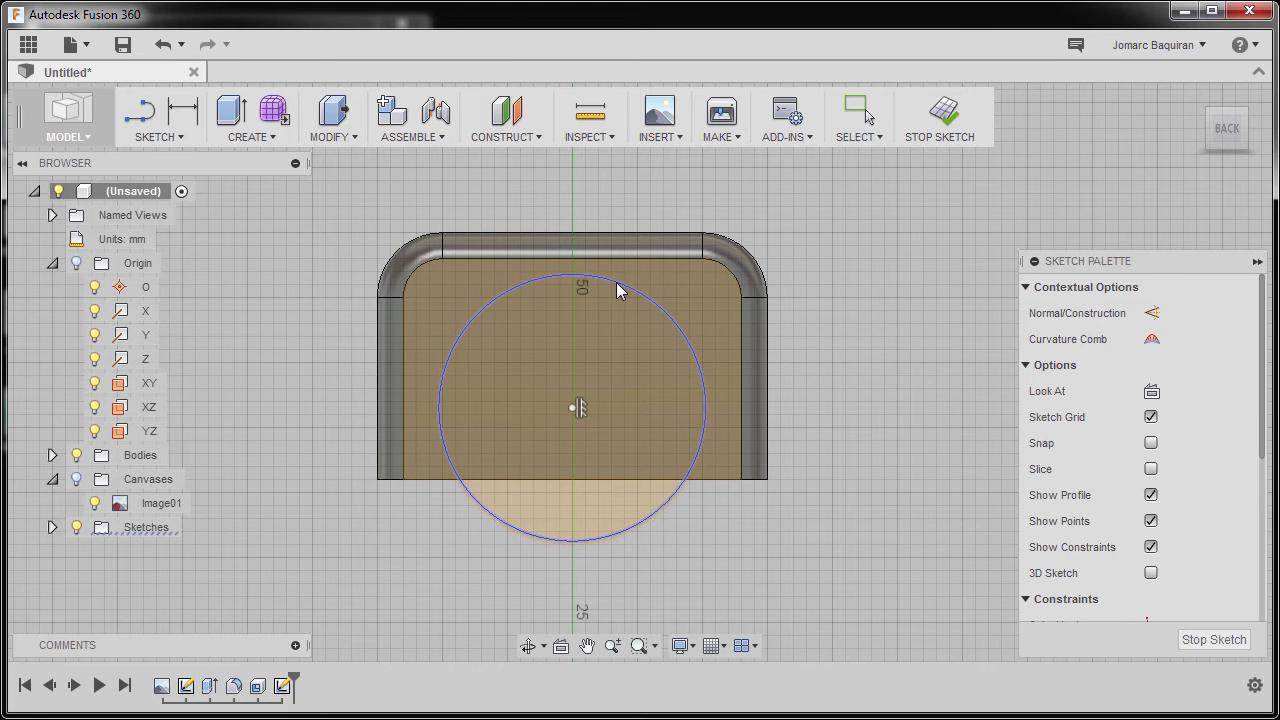
pyautogui.moveTo(617, 282); pyautogui.dragTo(615, 285)
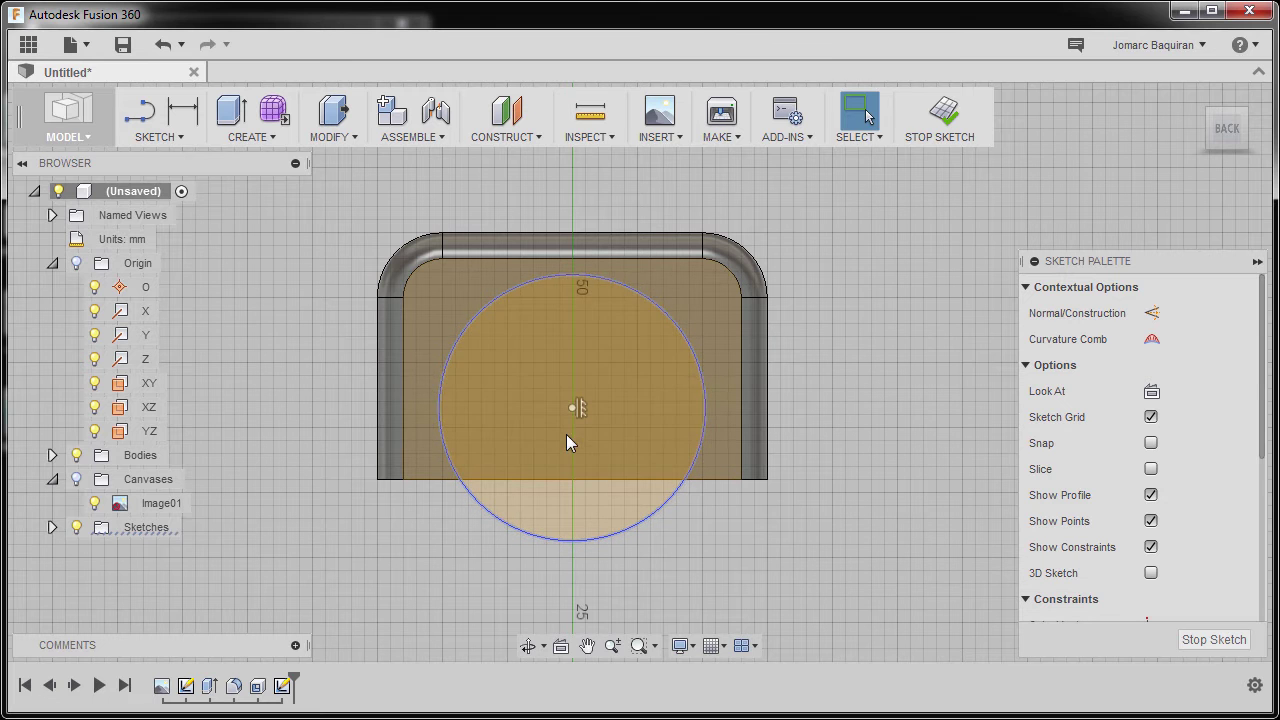
pyautogui.moveTo(570, 407)
pyautogui.mouseDown()
pyautogui.moveTo(566, 437)
pyautogui.moveTo(569, 406)
pyautogui.mouseUp()
pyautogui.moveTo(684, 345); pyautogui.dragTo(684, 348)
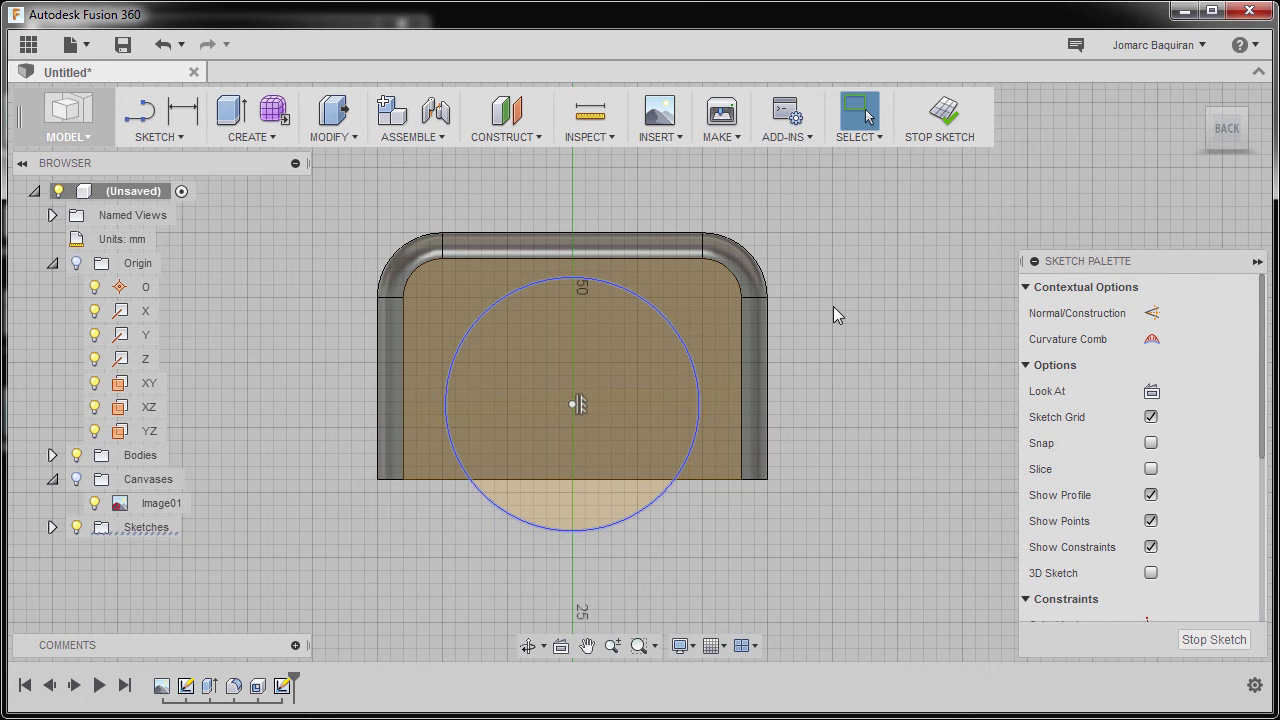
# - Dimension the circle's diameter to 19 mm
pyautogui.press('d')
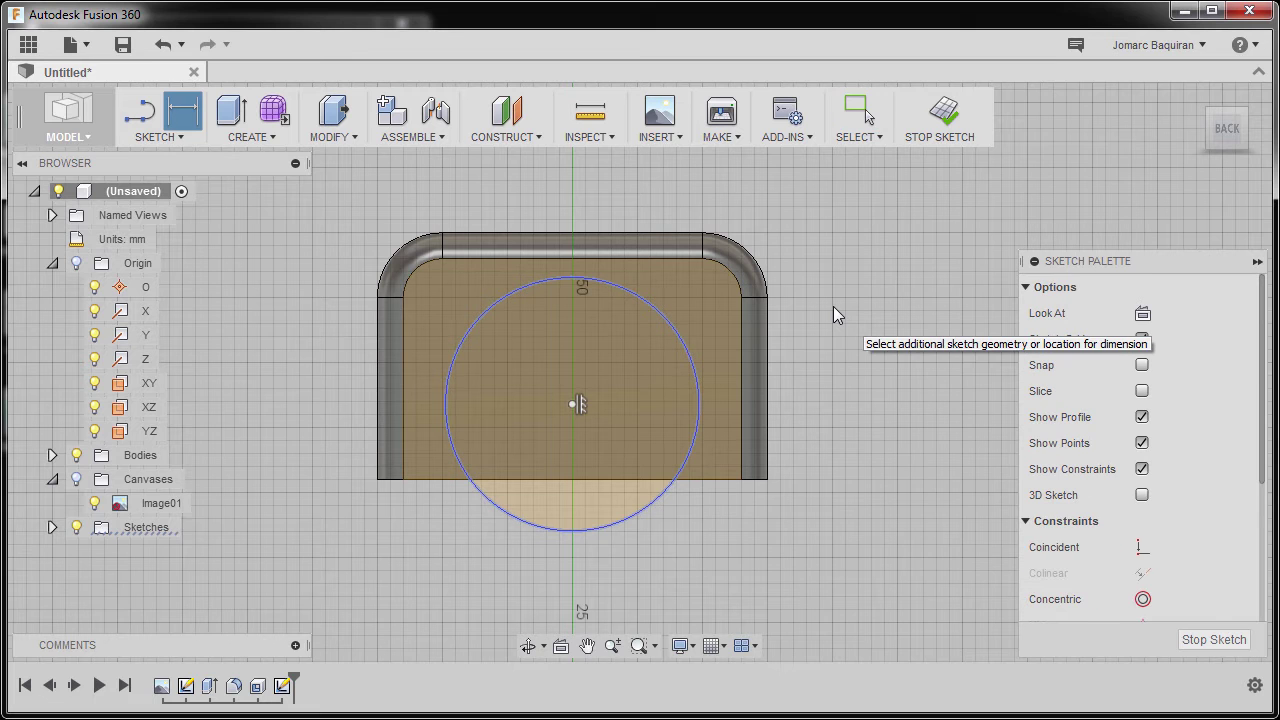
pyautogui.click(696, 375)
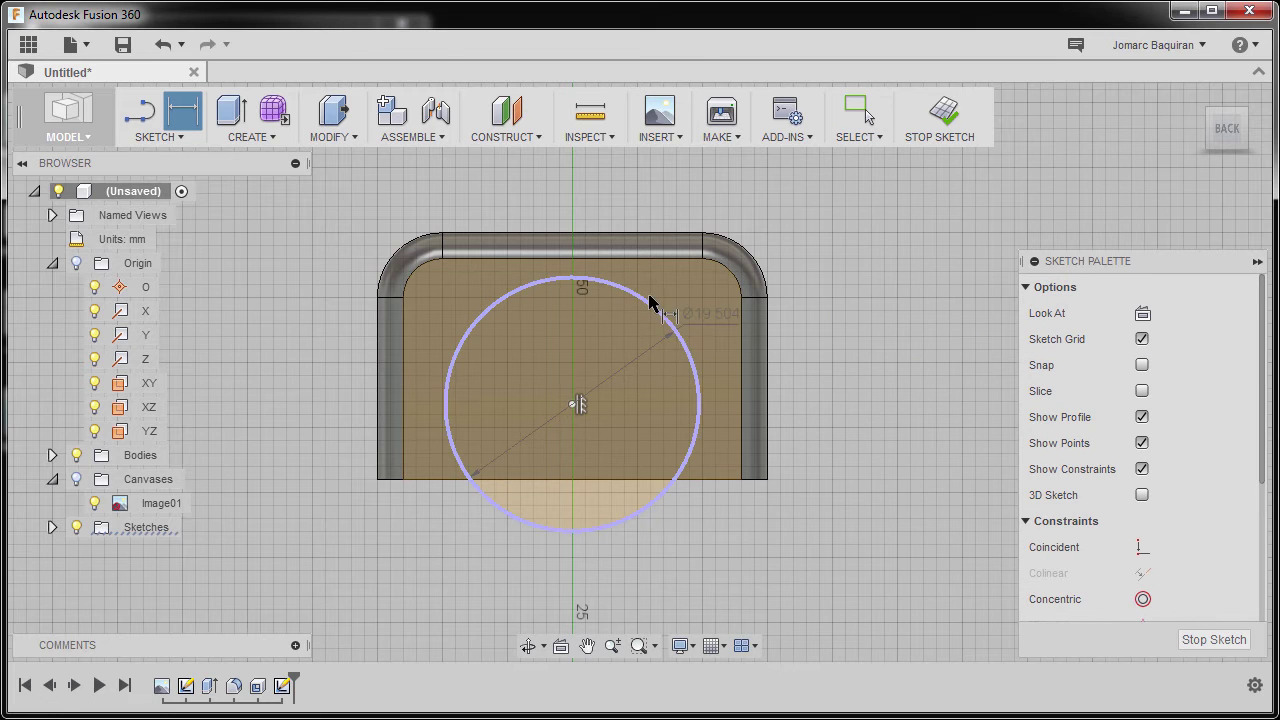
pyautogui.click(826, 258)
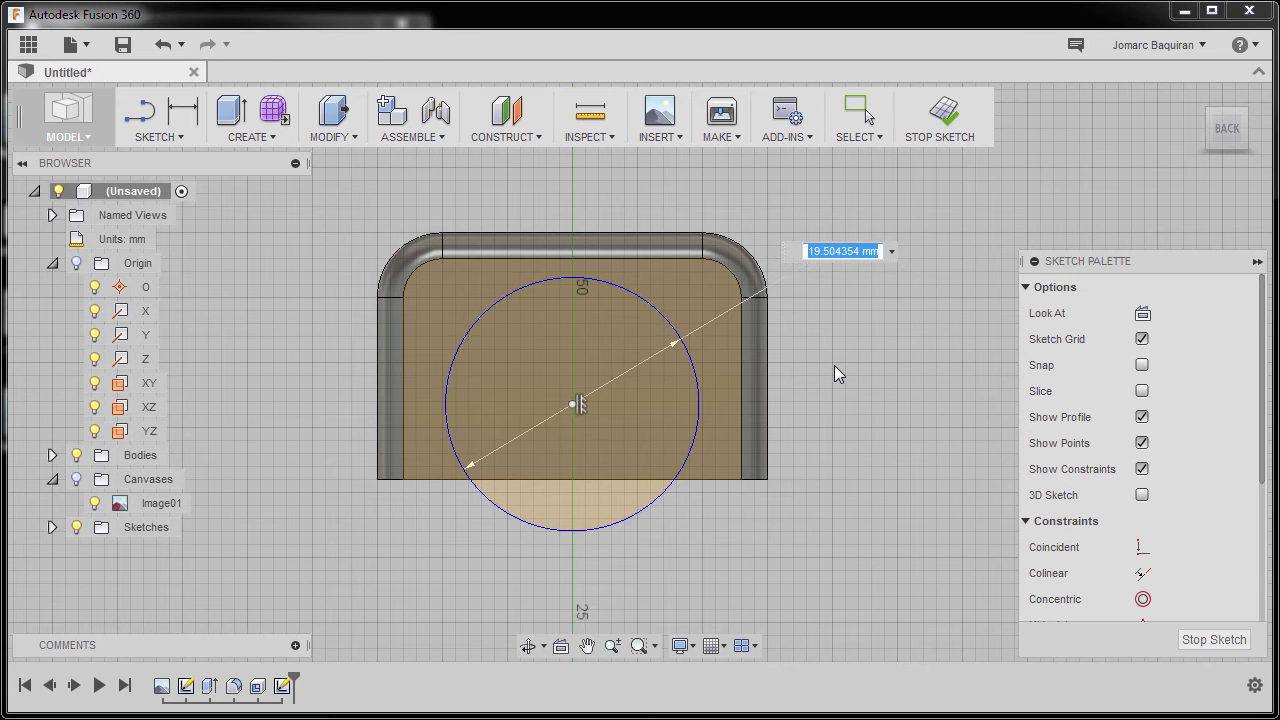
pyautogui.write('19')
pyautogui.press('Return')
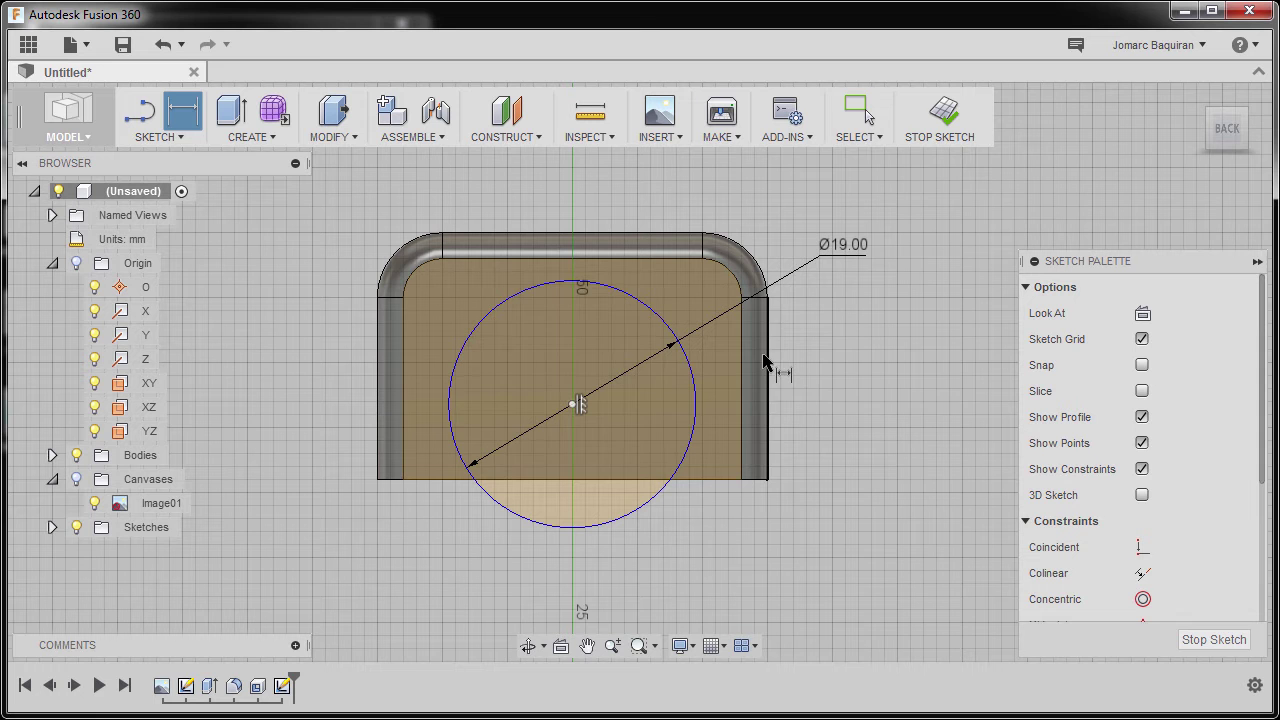
pyautogui.press('Escape')
pyautogui.moveTo(572, 403); pyautogui.dragTo(572, 391)
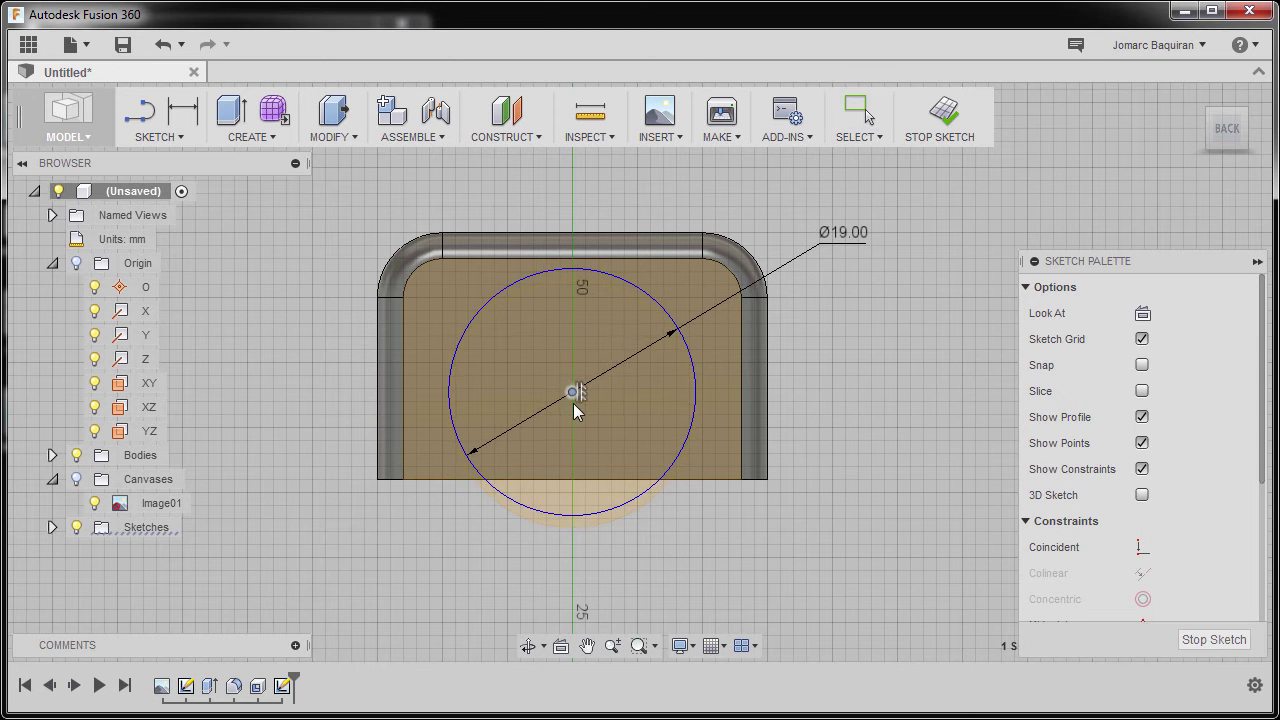
# - Dimension the circle's centre 43 mm above the origin
pyautogui.scroll(-2, 628, 415)
pyautogui.moveTo(638, 427); pyautogui.dragTo(620, 335, button='middle')
pyautogui.scroll(-2, 577, 314)
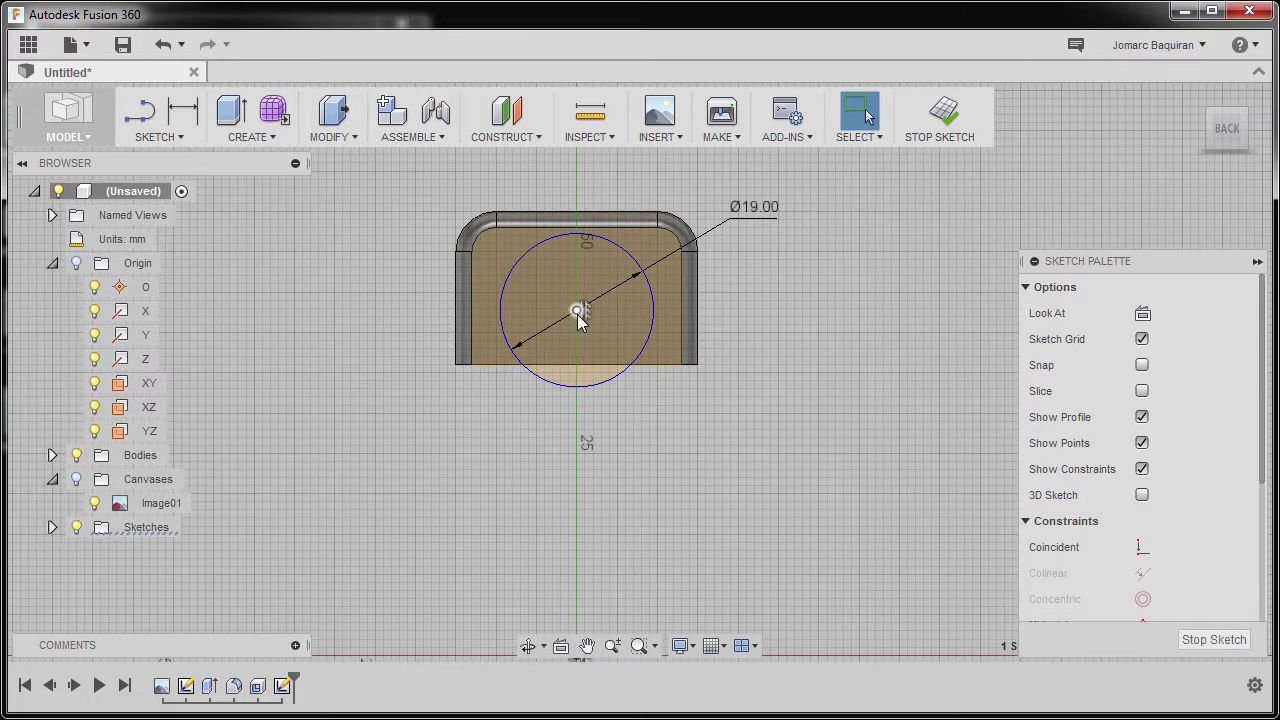
pyautogui.moveTo(651, 458); pyautogui.dragTo(655, 410, button='middle')
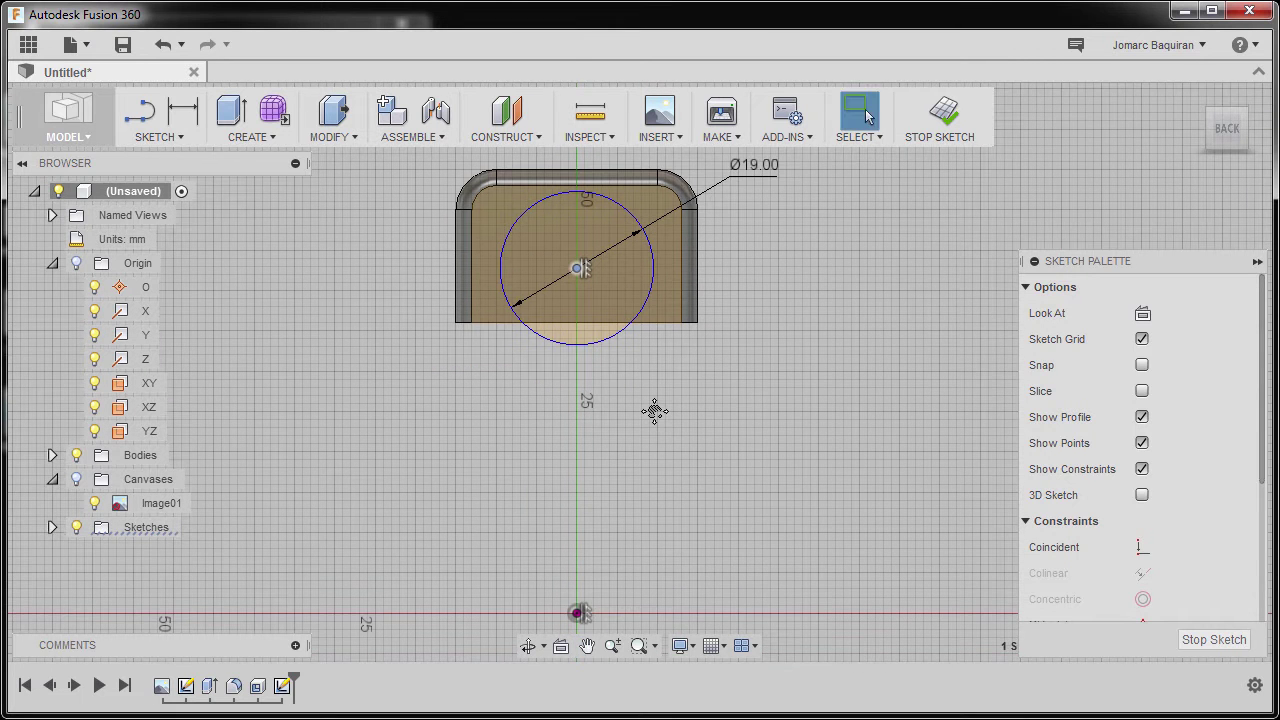
pyautogui.press('d')
pyautogui.click(577, 613)
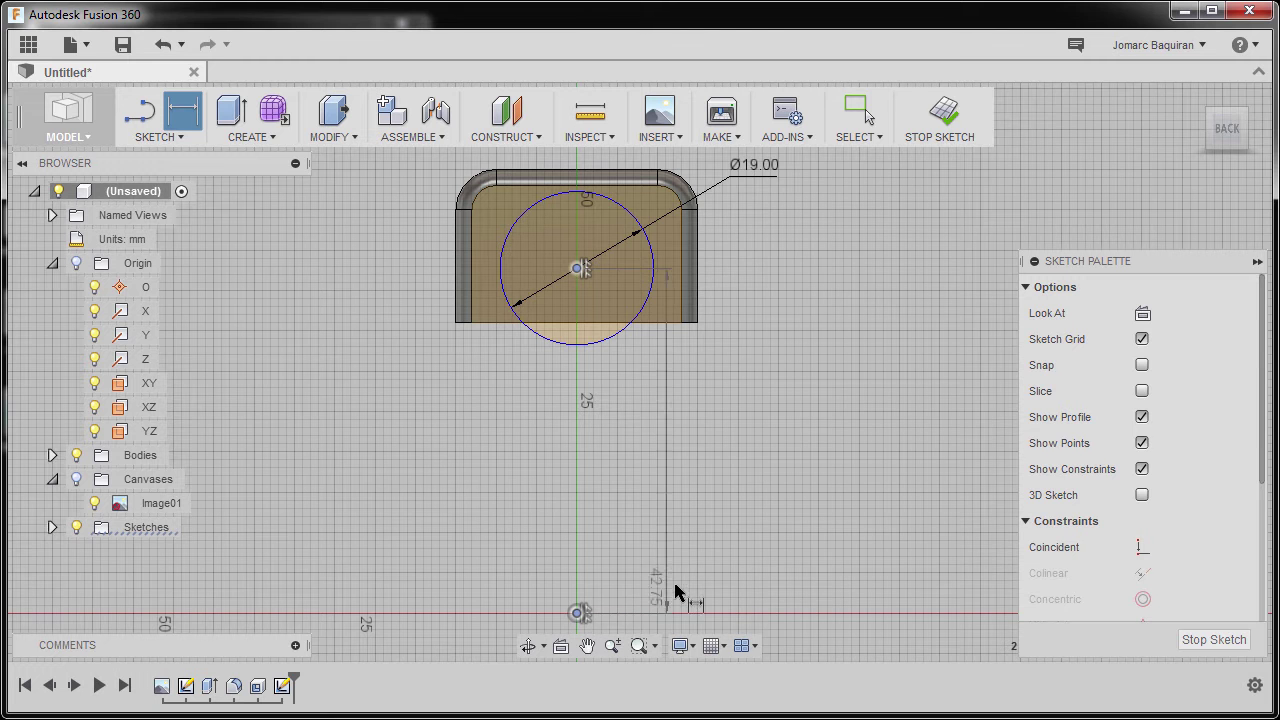
pyautogui.click(797, 426)
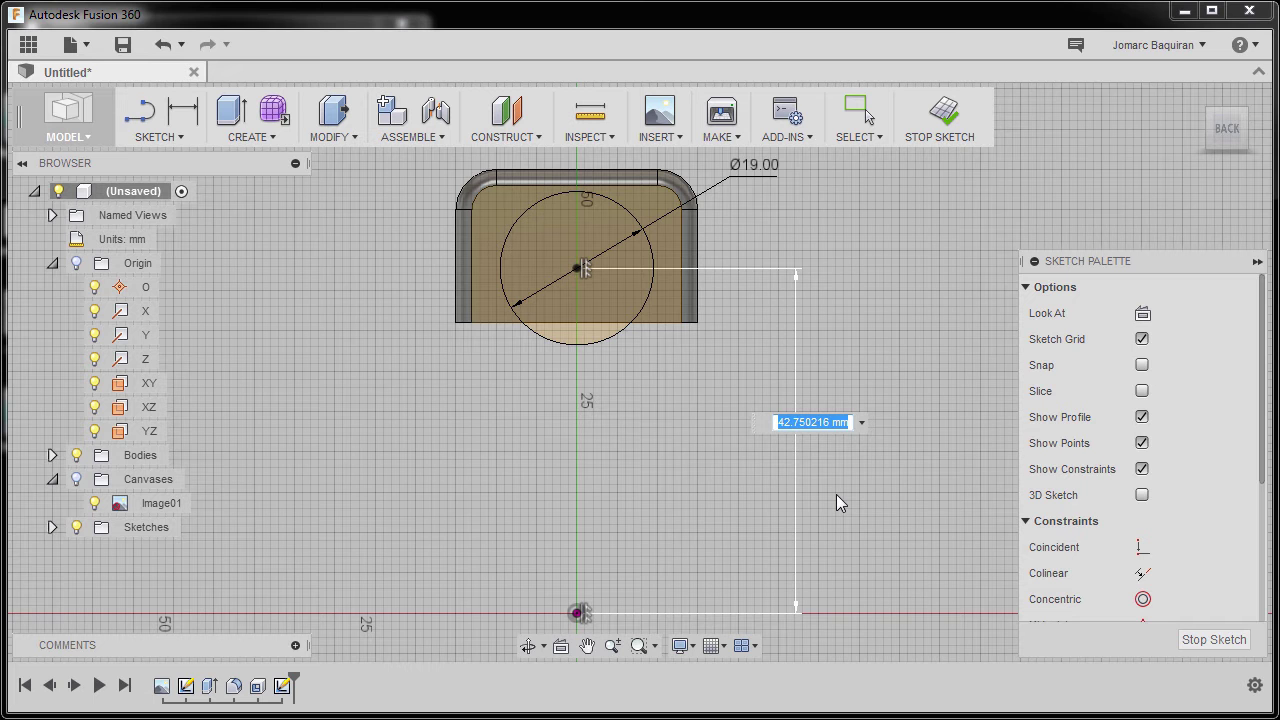
pyautogui.write('43')
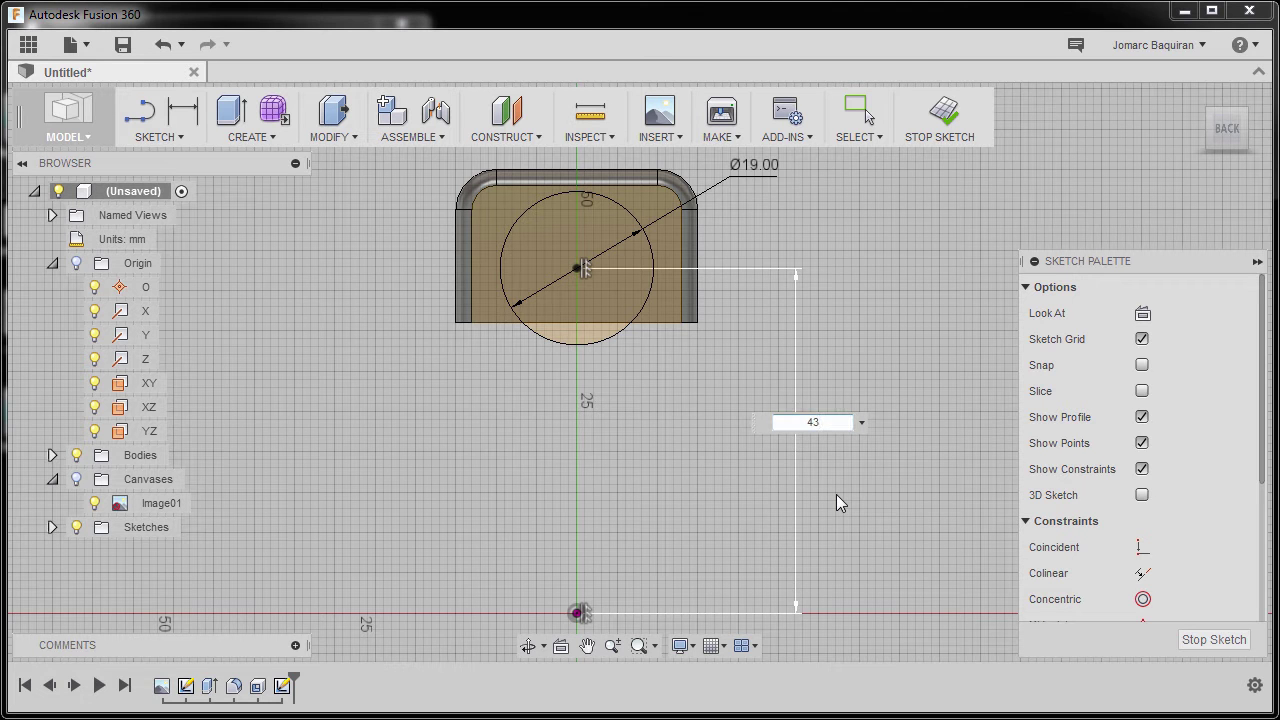
pyautogui.press('Return')
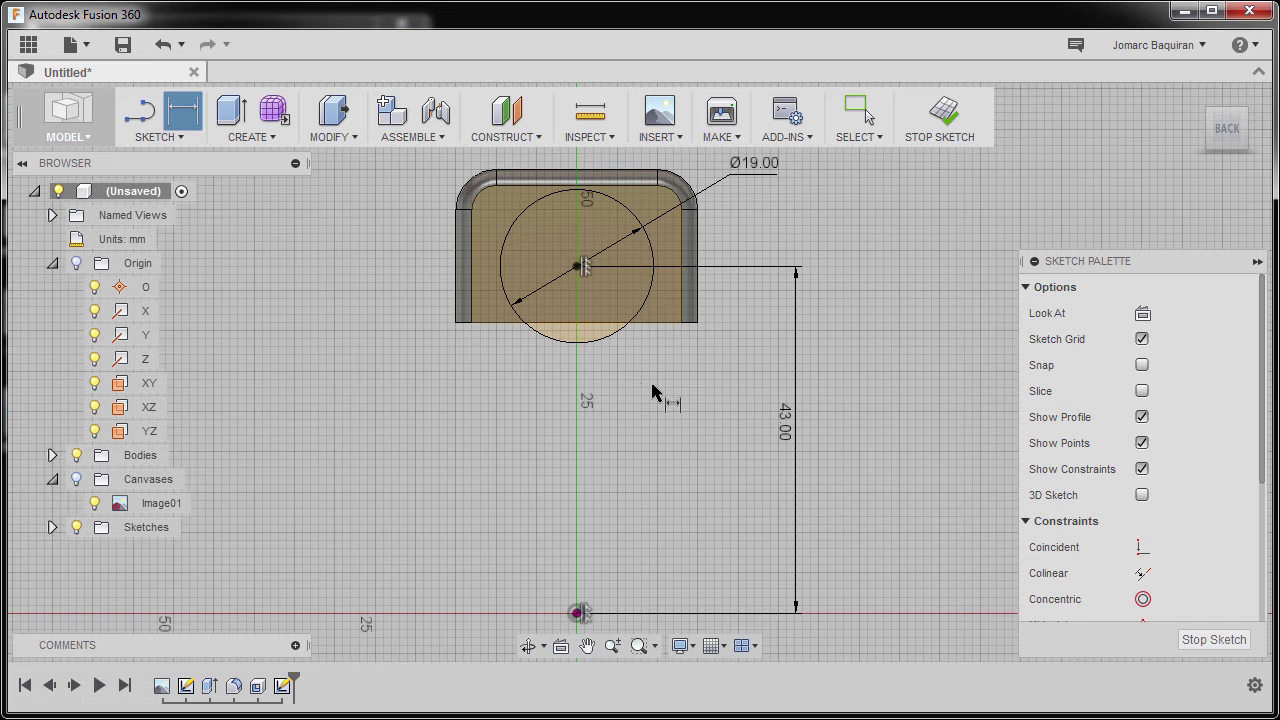
pyautogui.press('Escape')
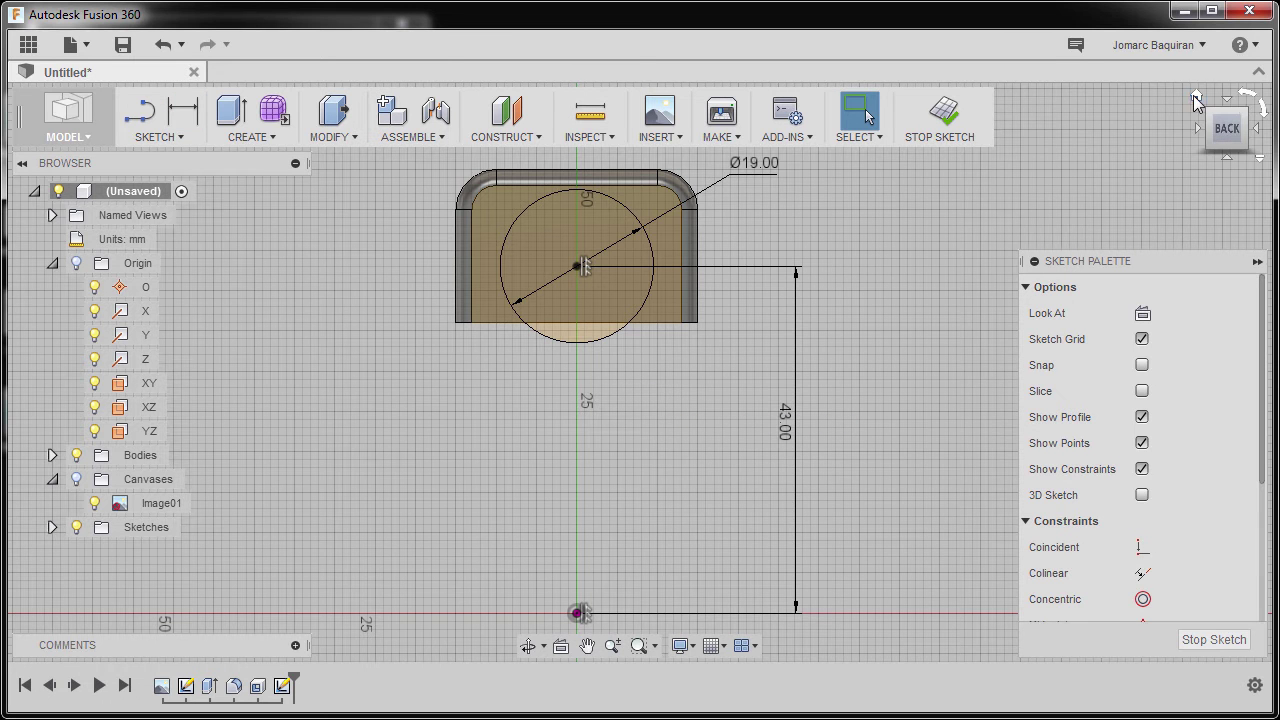
# - Show the reference canvas and inspect the muzzle edge from the right-side view
pyautogui.click(1197, 98)
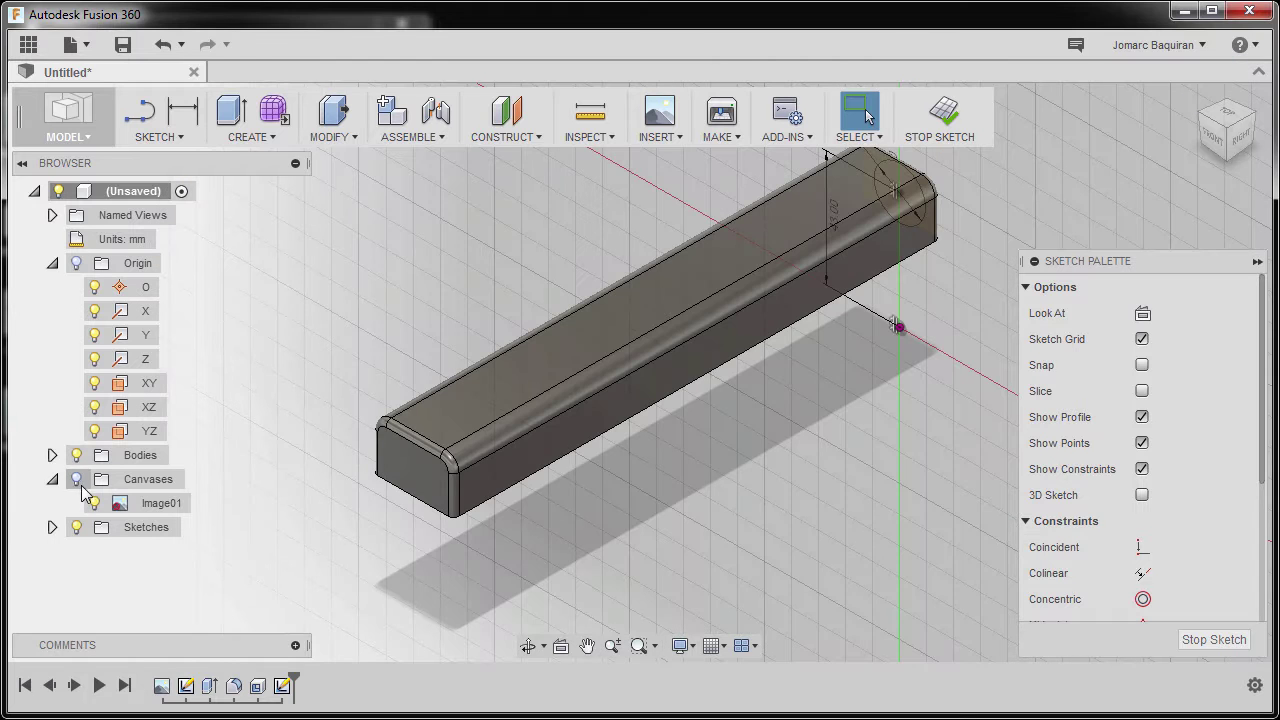
pyautogui.click(78, 481)
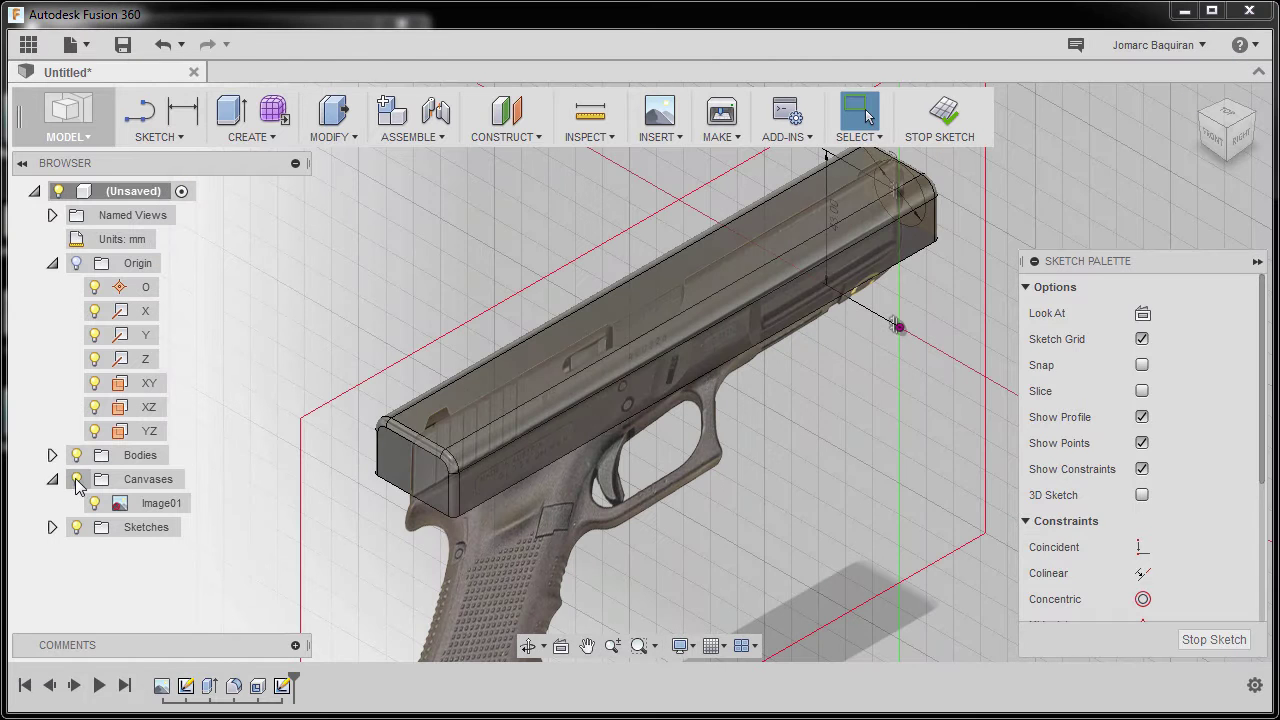
pyautogui.click(1245, 143)
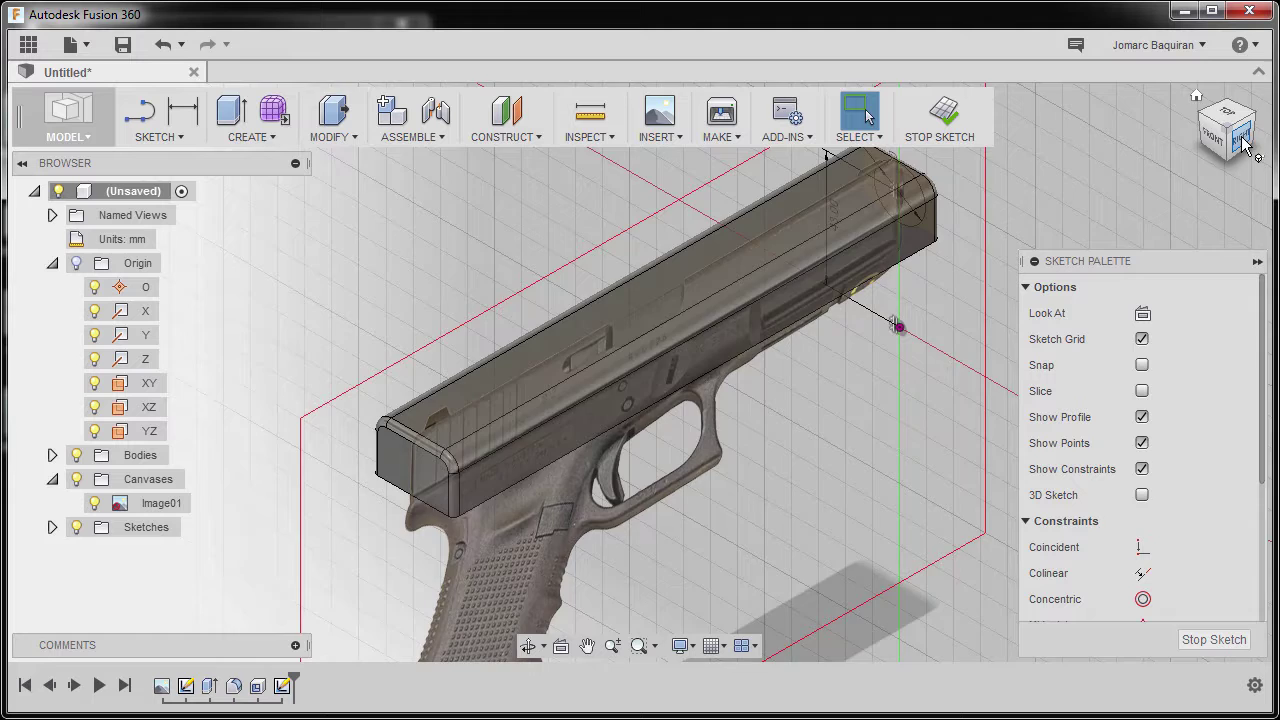
pyautogui.scroll(5, 886, 360)
pyautogui.scroll(-2, 858, 291)
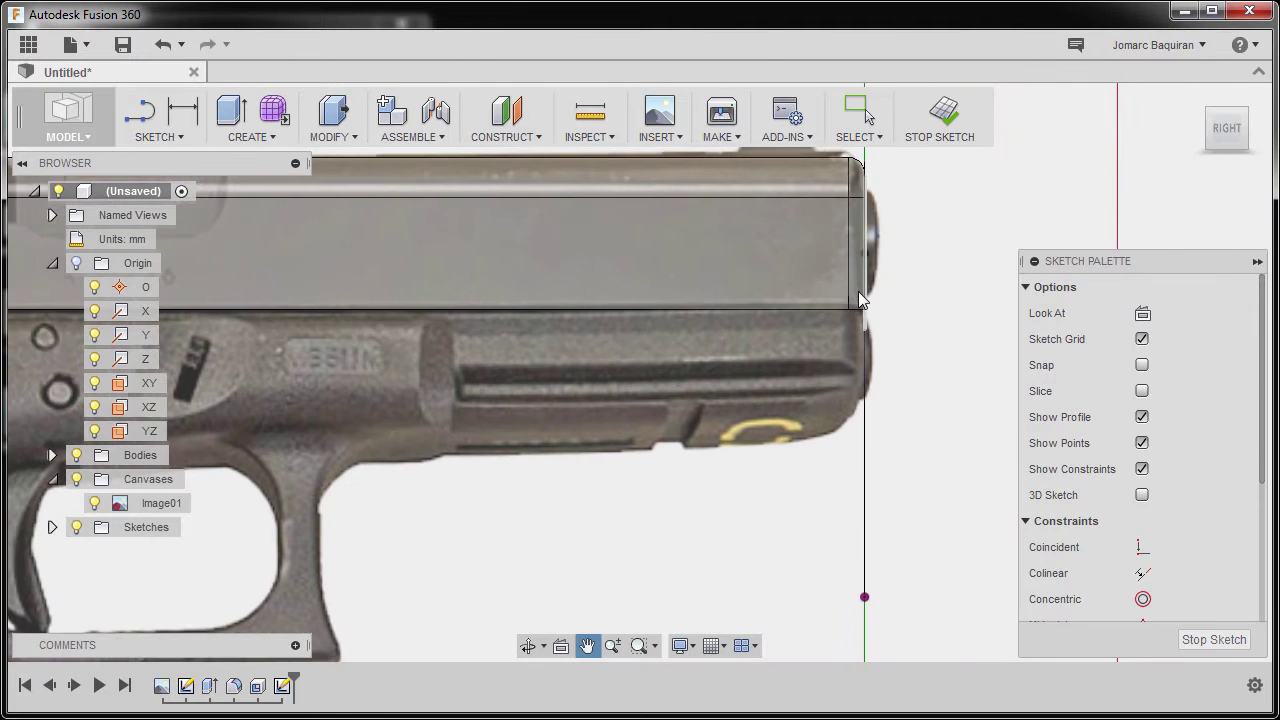
pyautogui.scroll(3, 793, 325)
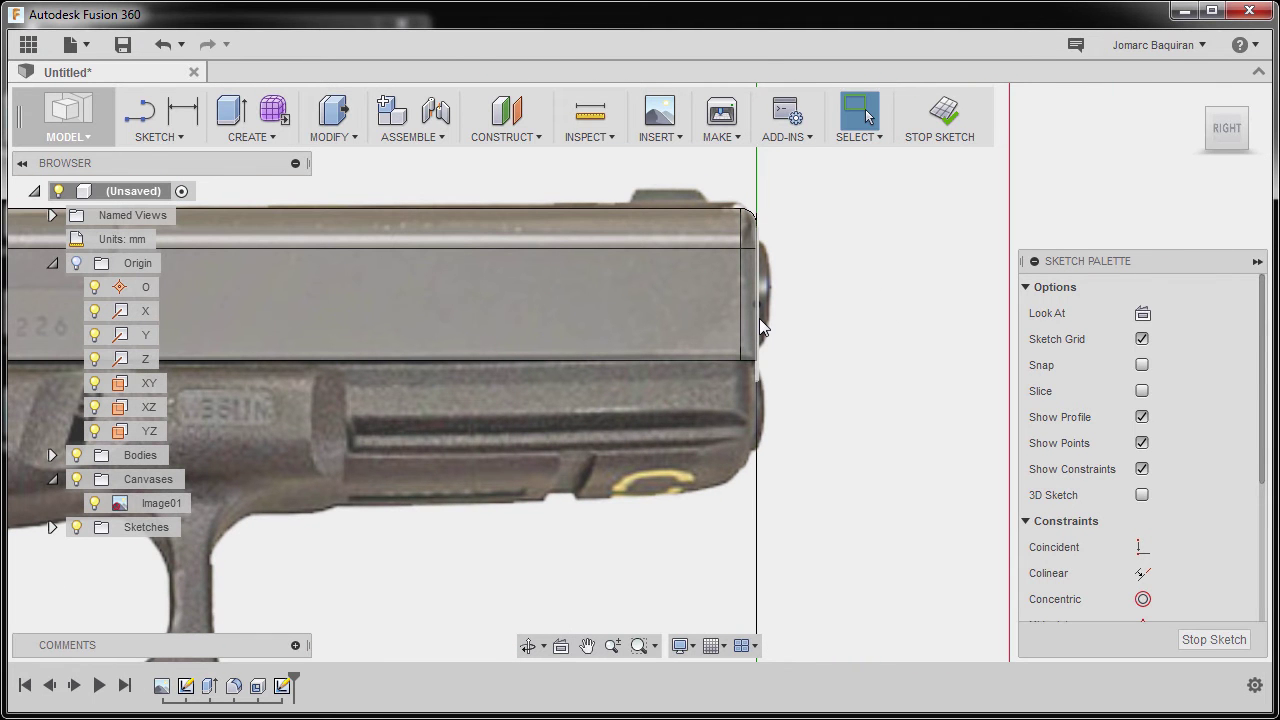
pyautogui.click(759, 318)
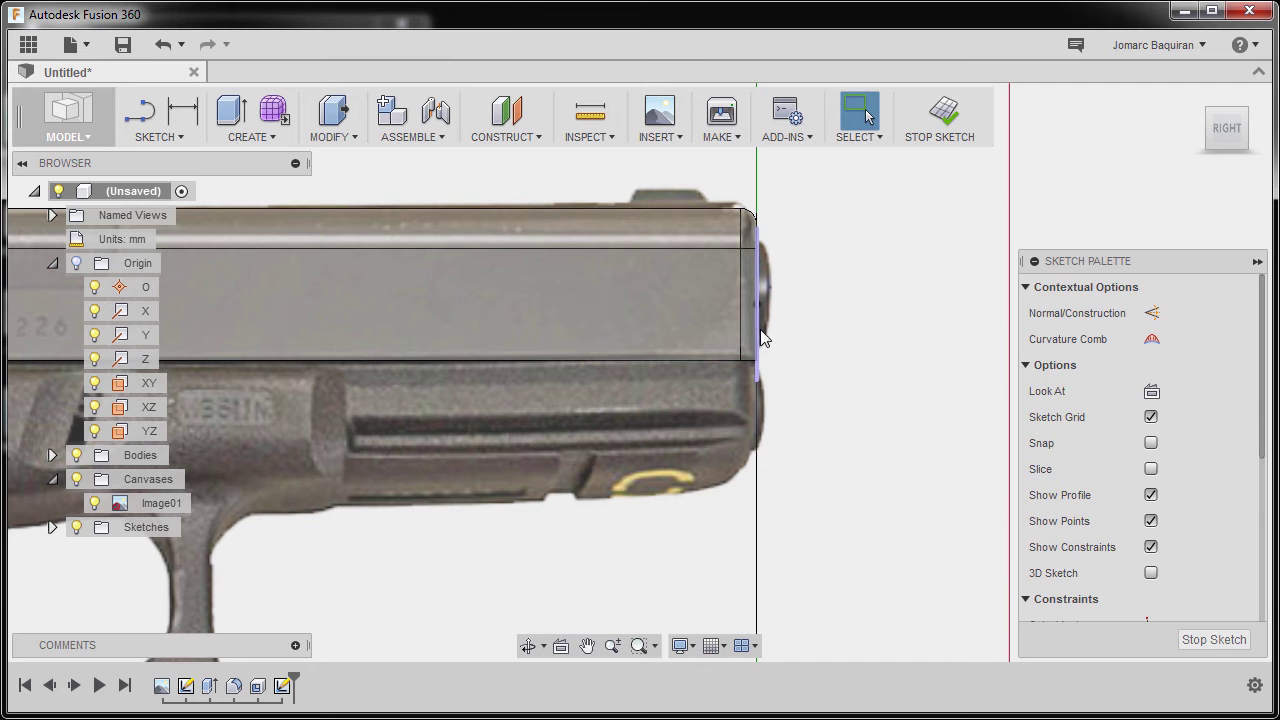
pyautogui.scroll(2, 766, 382)
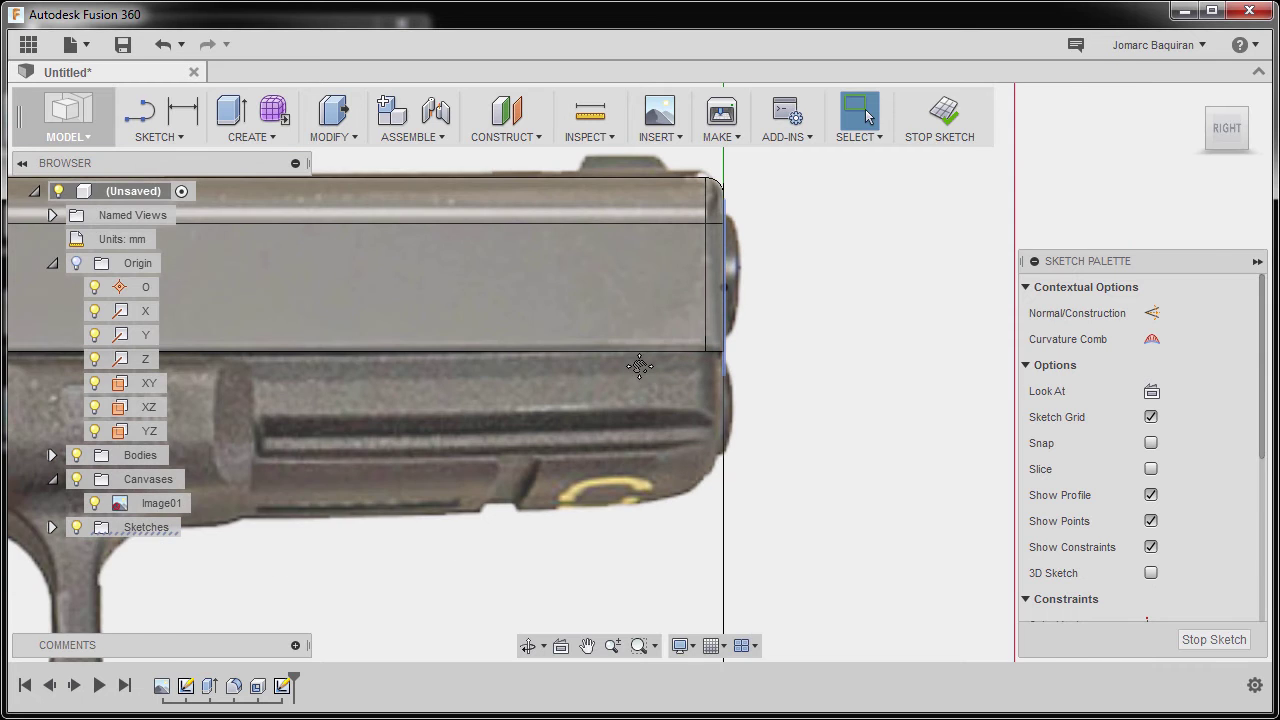
pyautogui.scroll(-2, 700, 355)
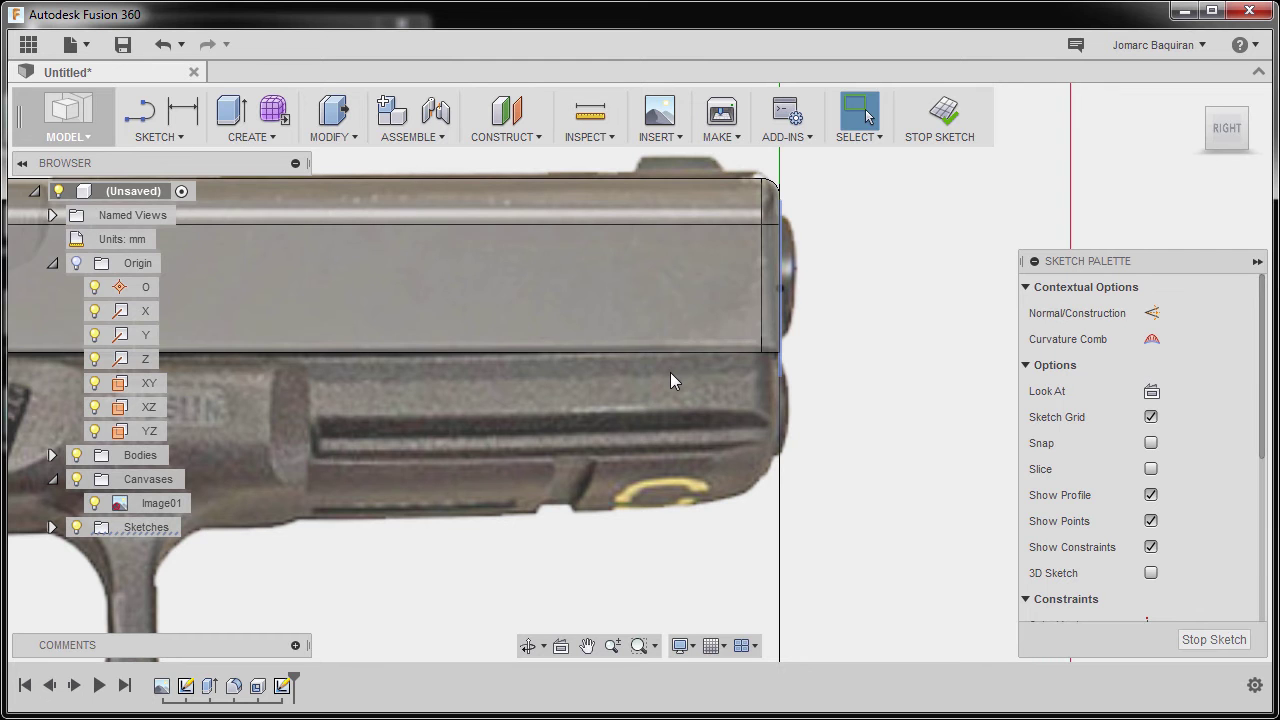
pyautogui.scroll(-3, 670, 372)
pyautogui.moveTo(592, 396); pyautogui.dragTo(735, 335, button='middle')
pyautogui.scroll(-2, 741, 341)
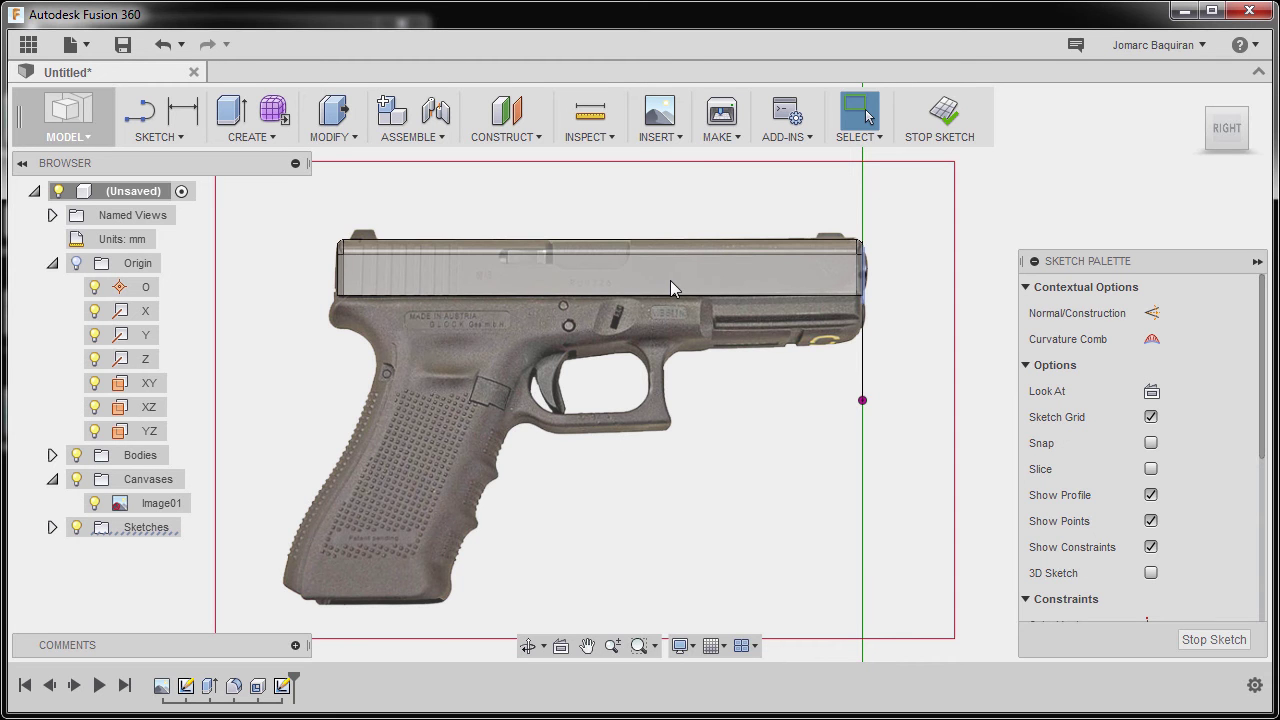
pyautogui.scroll(-1, 729, 331)
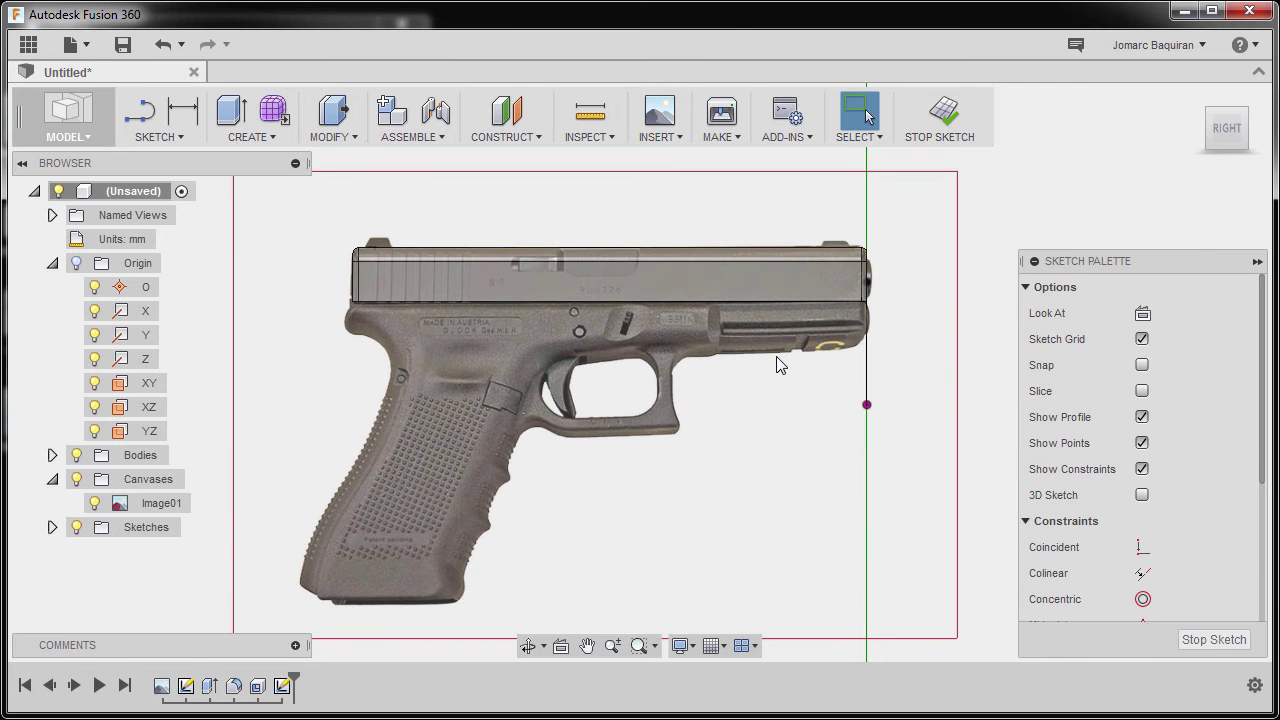
# - Look straight at the end-face sketch showing the Ø19 circle and its 43 height dimension
pyautogui.keyDown('shift'); pyautogui.moveTo(789, 357); pyautogui.dragTo(890, 365, button='middle'); pyautogui.keyUp('shift')
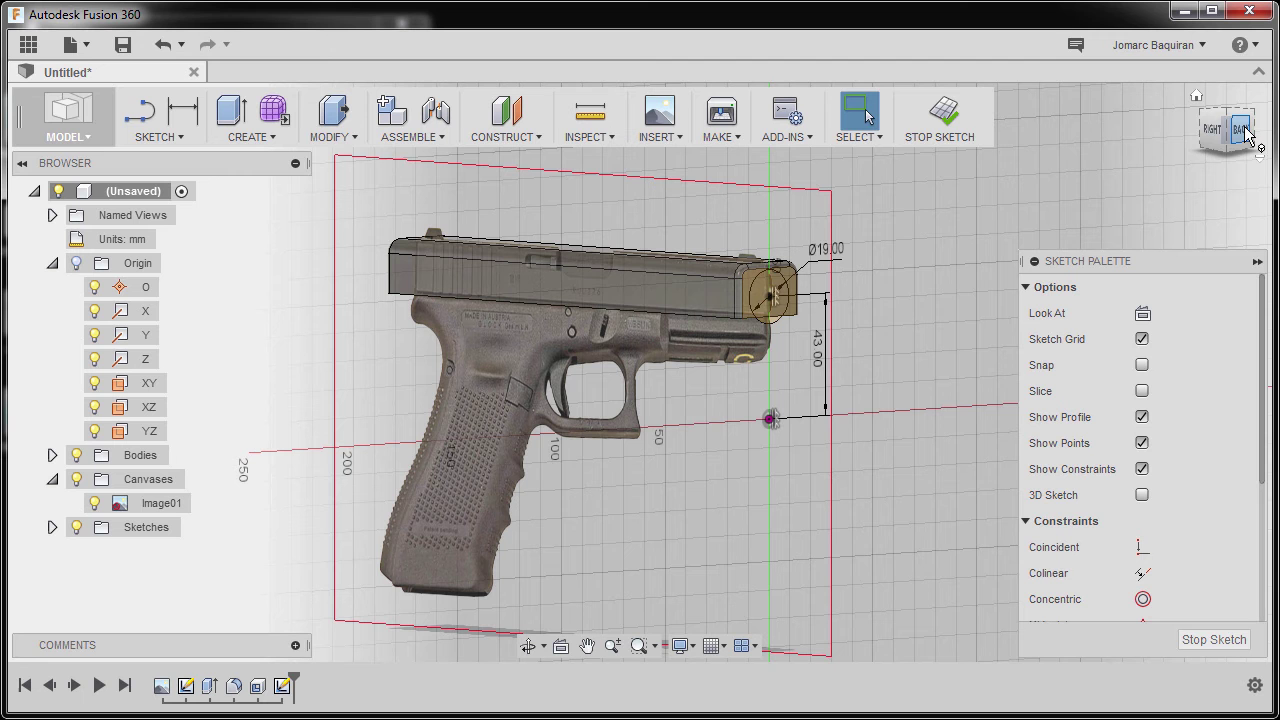
pyautogui.click(1142, 313)
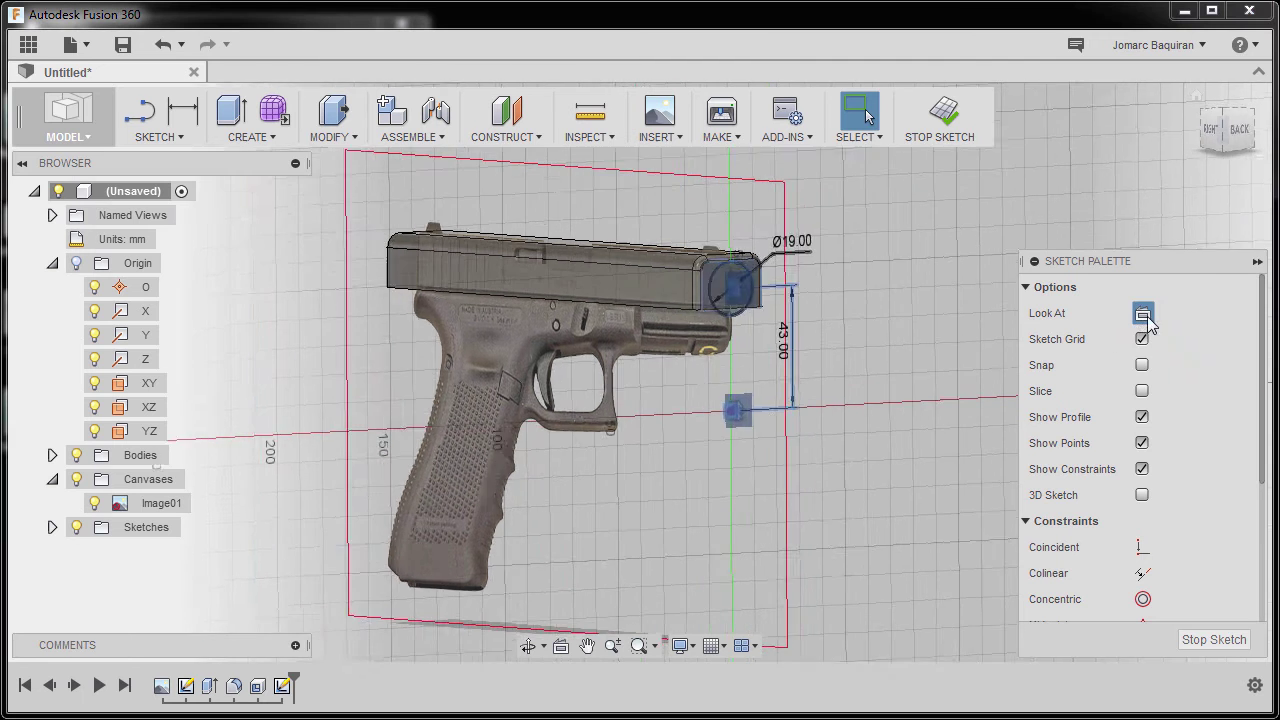
pyautogui.scroll(5, 631, 246)
pyautogui.scroll(-2, 631, 247)
pyautogui.scroll(-2, 622, 281)
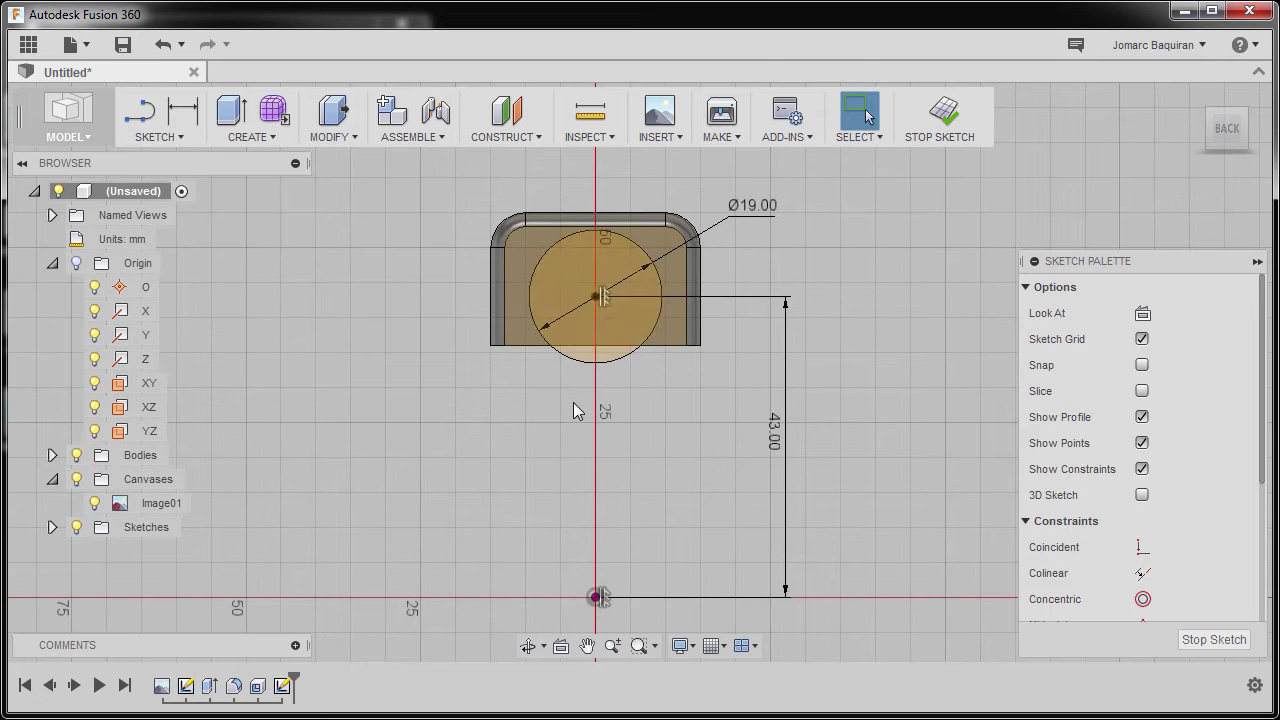
# - Draw the U below the circle: a vertical line, a tangent semicircular arc, and another vertical line
pyautogui.press('l')
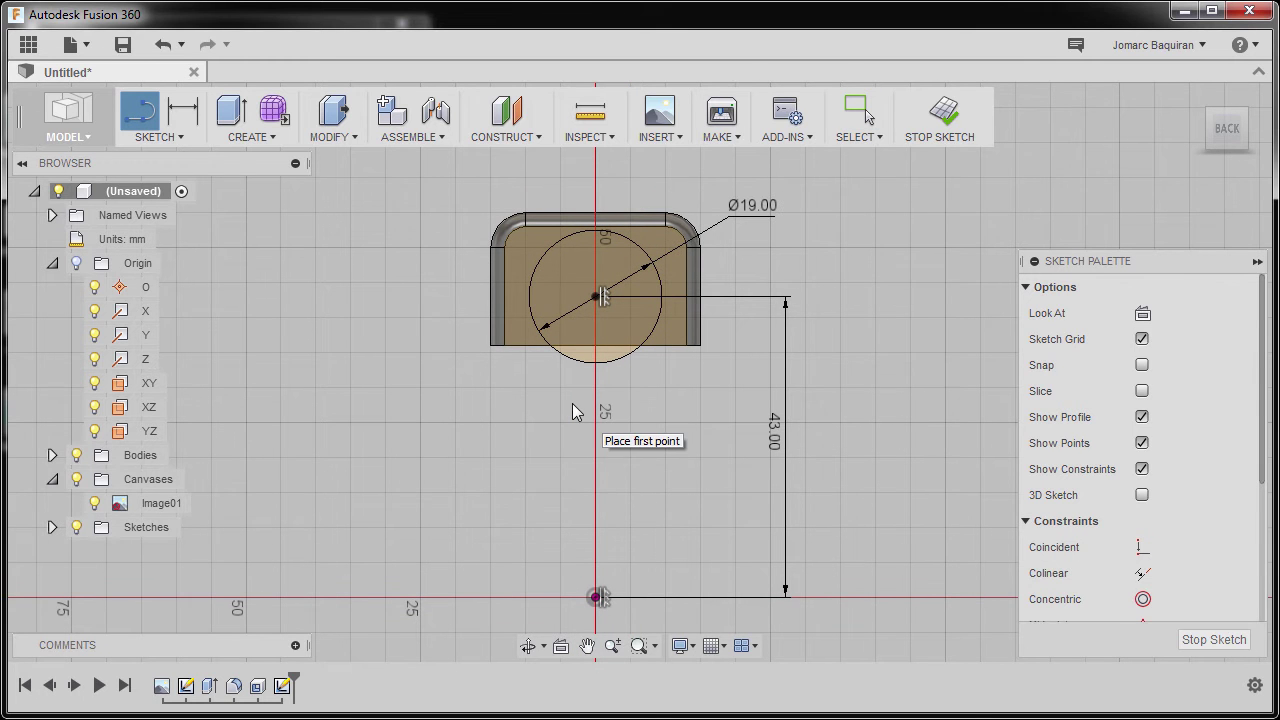
pyautogui.scroll(3, 528, 383)
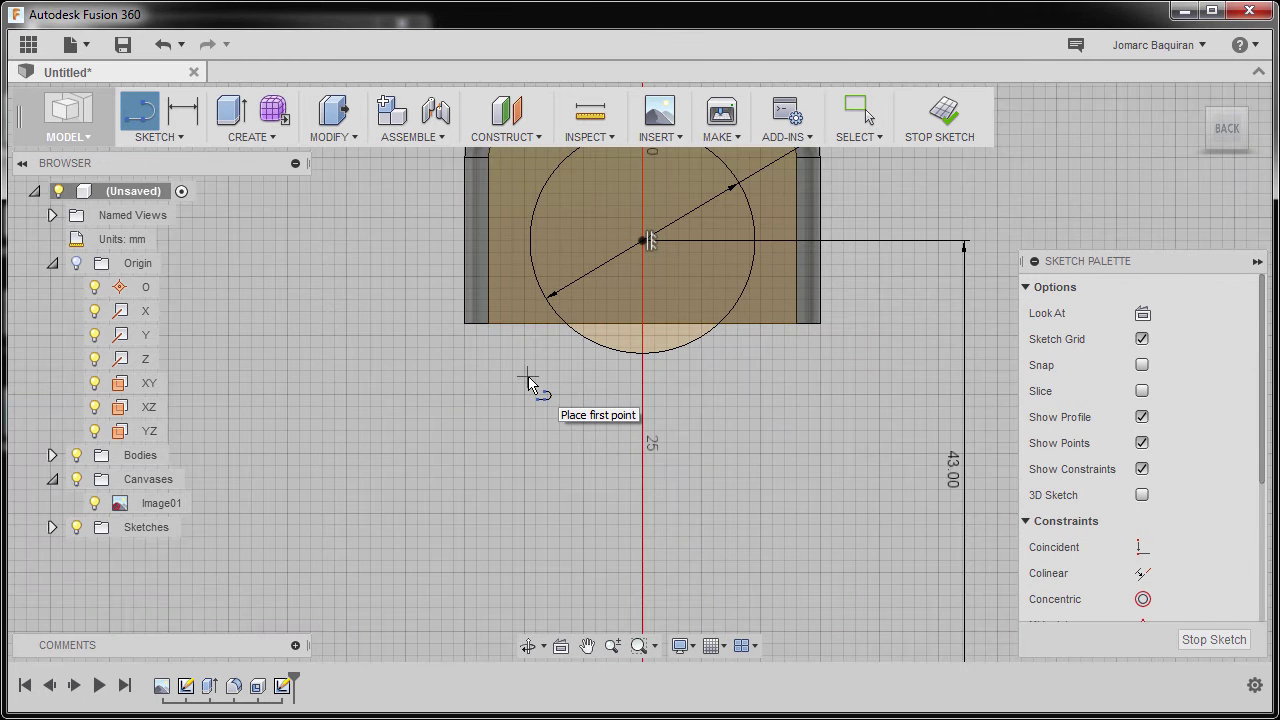
pyautogui.click(520, 354)
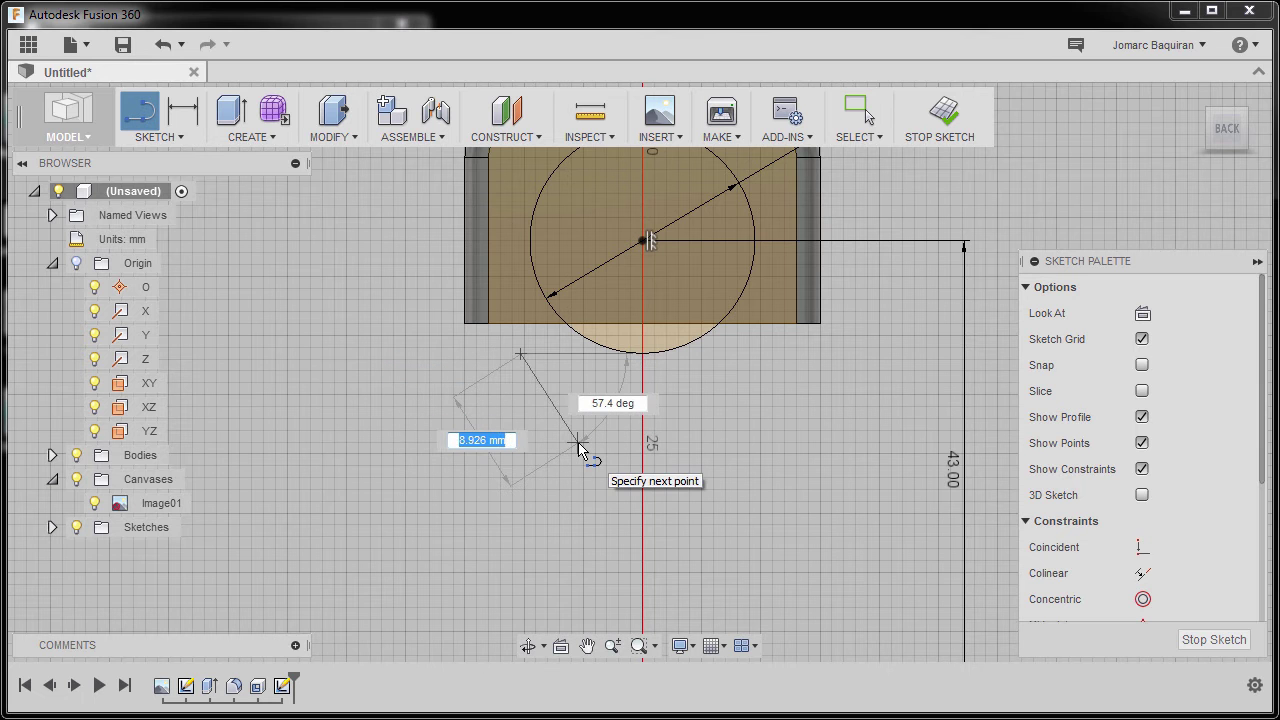
pyautogui.click(520, 455)
pyautogui.moveTo(520, 455); pyautogui.dragTo(734, 464)
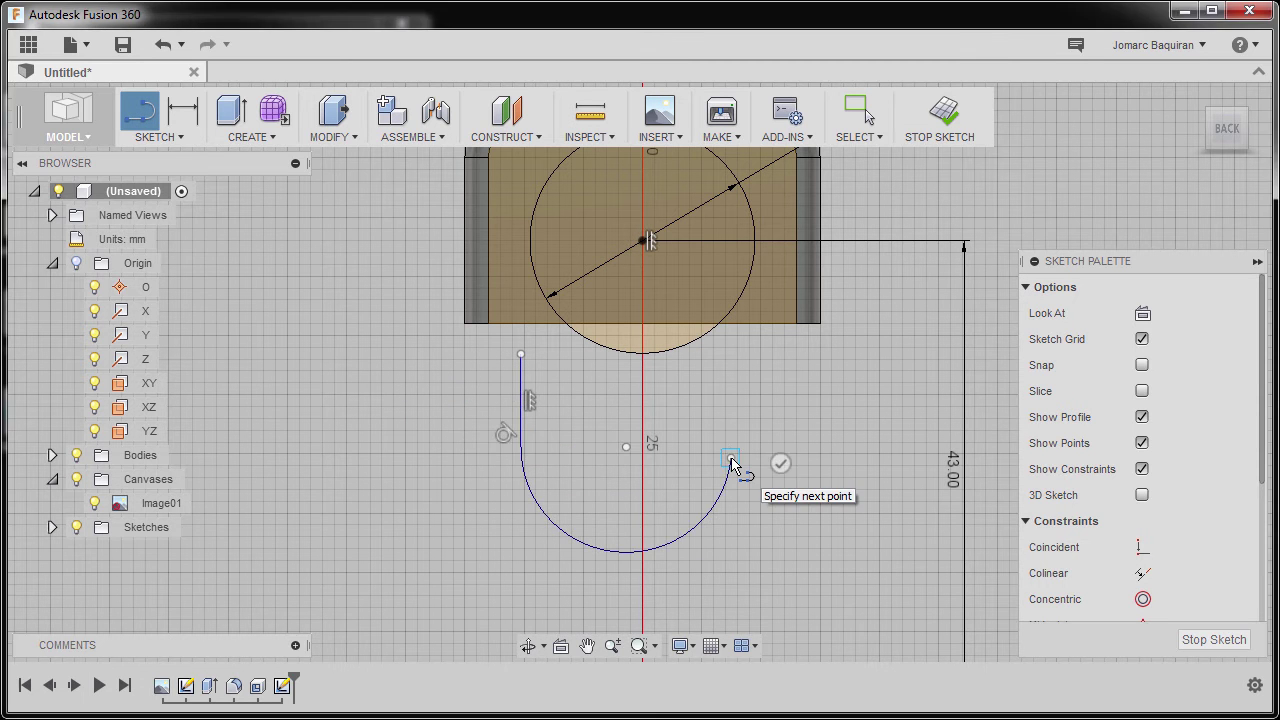
pyautogui.click(731, 357)
pyautogui.press('Escape')
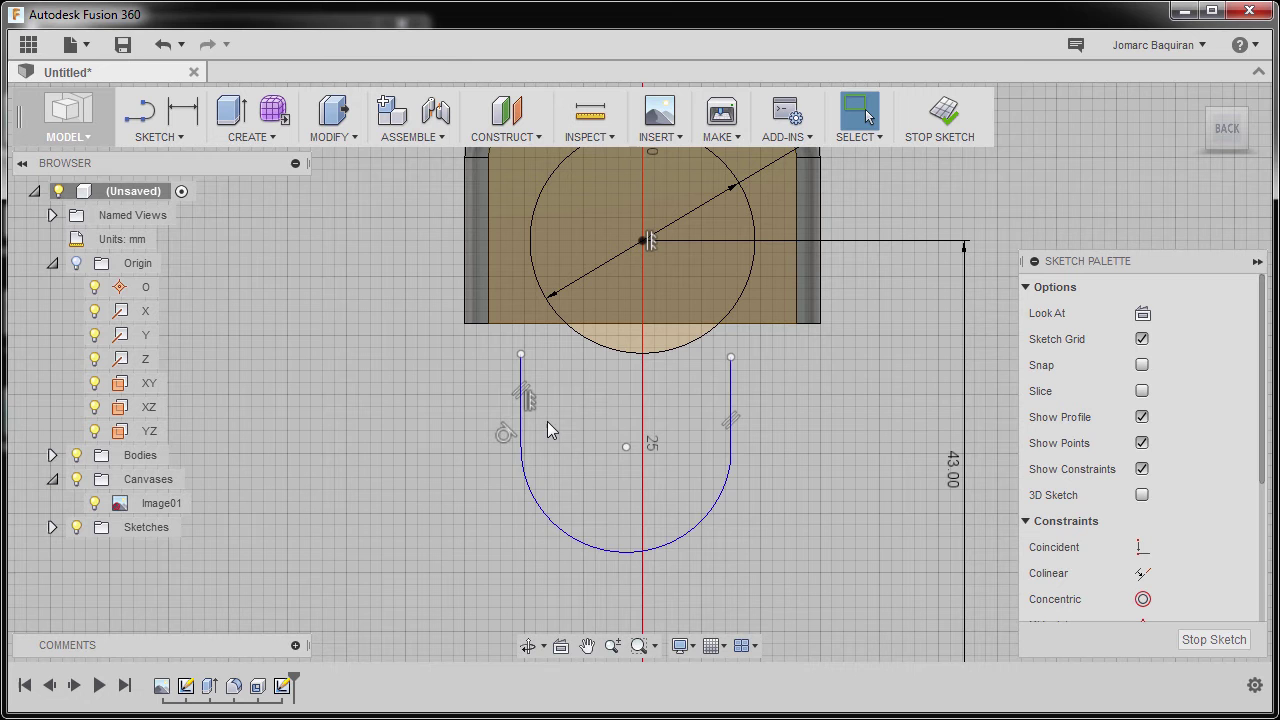
pyautogui.click(732, 448)
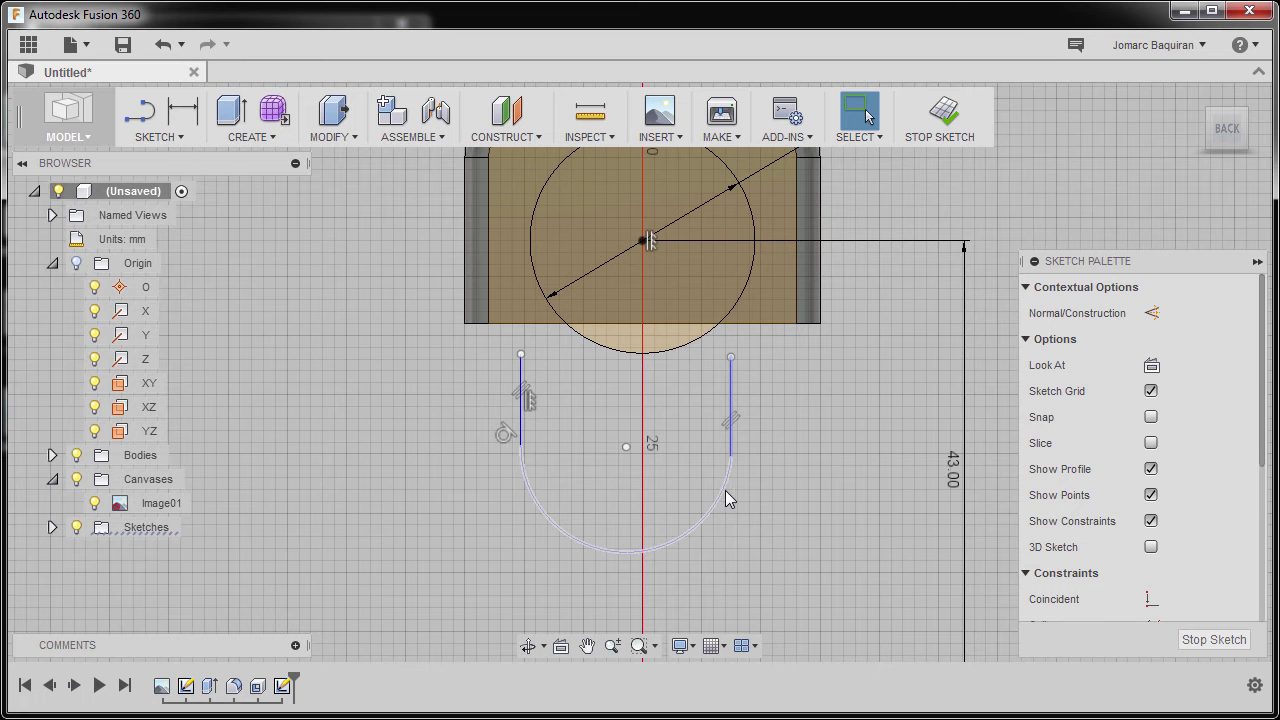
# - Make the U's arc tangent to both of its vertical lines
pyautogui.keyDown('ctrl'); pyautogui.click(724, 490); pyautogui.keyUp('ctrl')
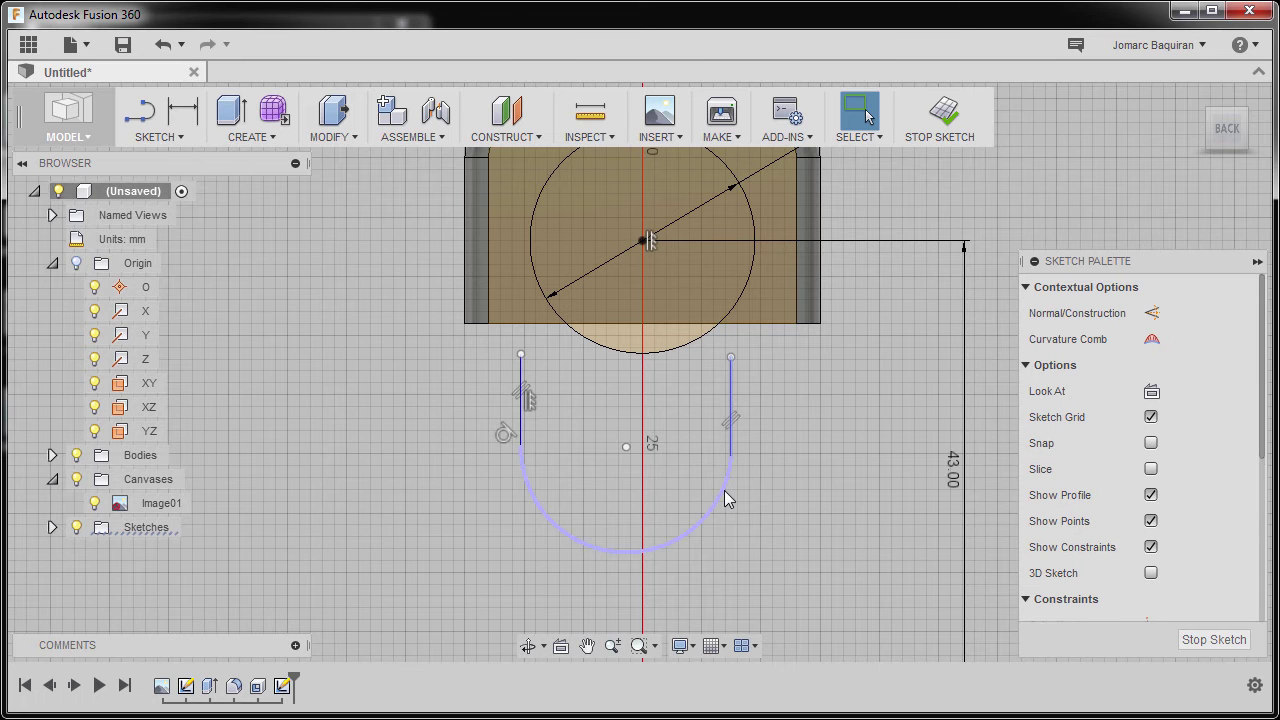
pyautogui.rightClick(808, 421)
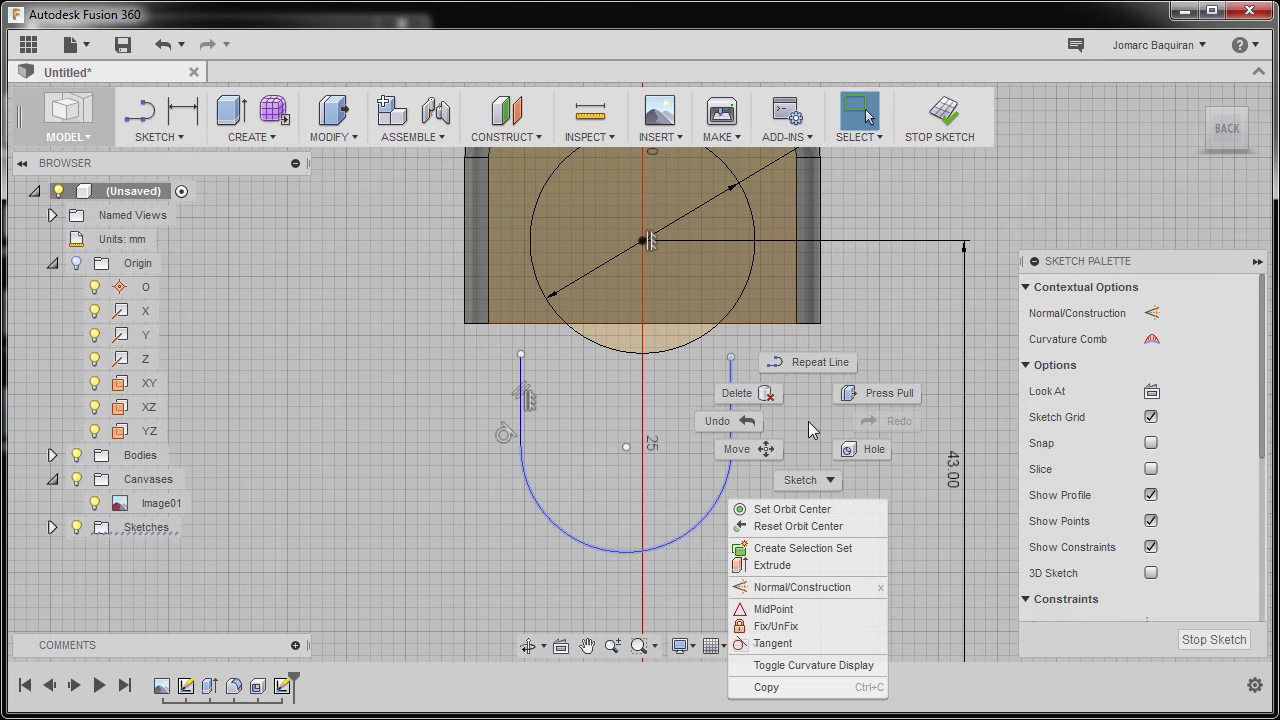
pyautogui.click(772, 643)
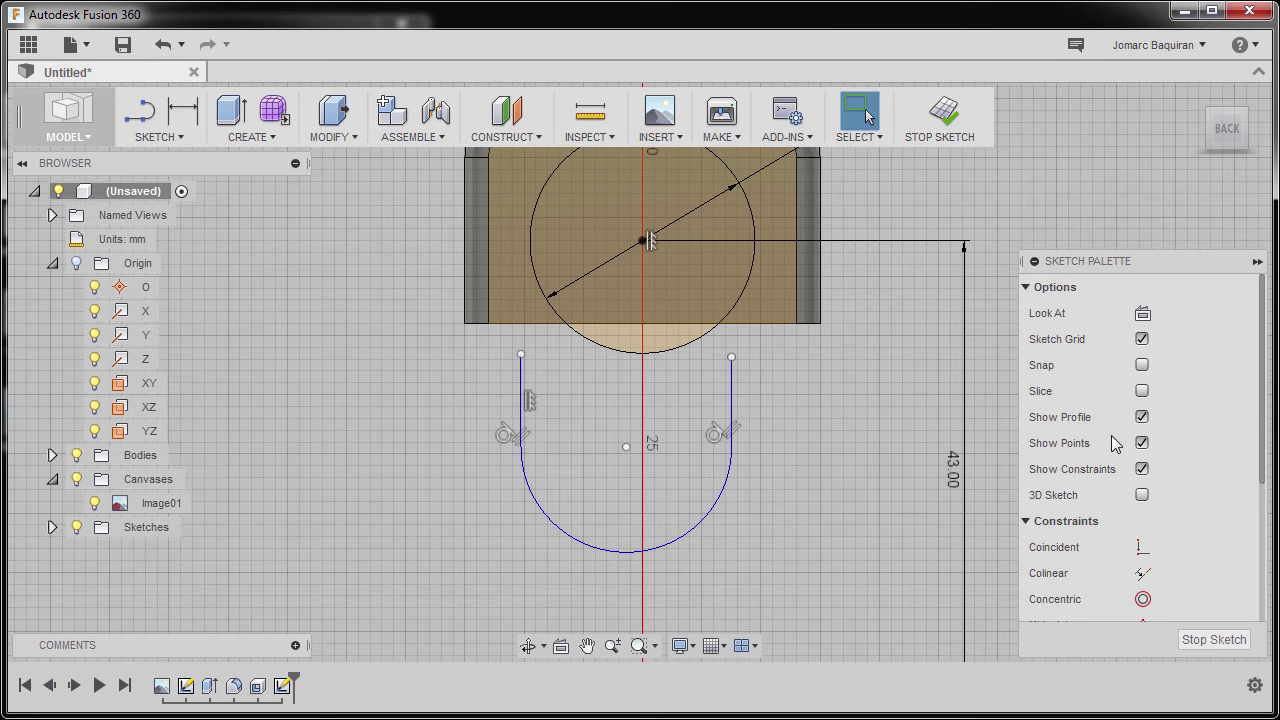
# - Align the arc's centre vertically under the circle's centre and finish the sketch
pyautogui.scroll(-5, 1150, 434)
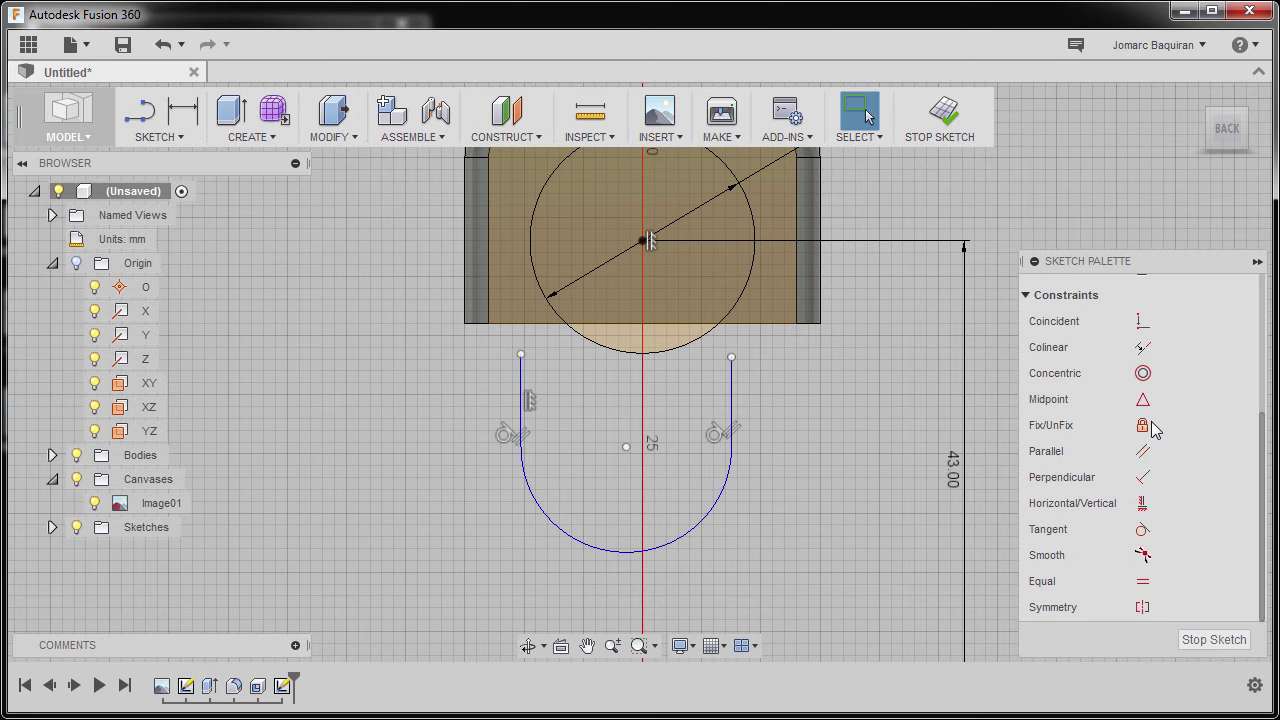
pyautogui.click(1144, 502)
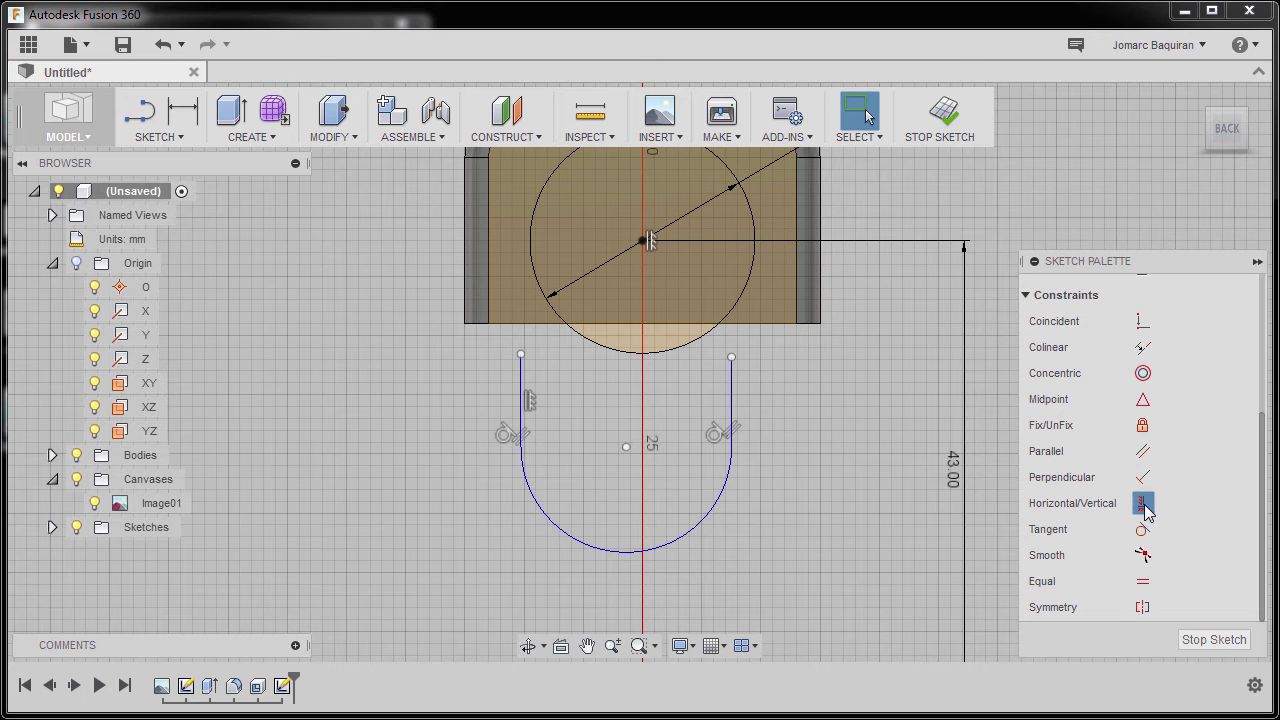
pyautogui.click(627, 448)
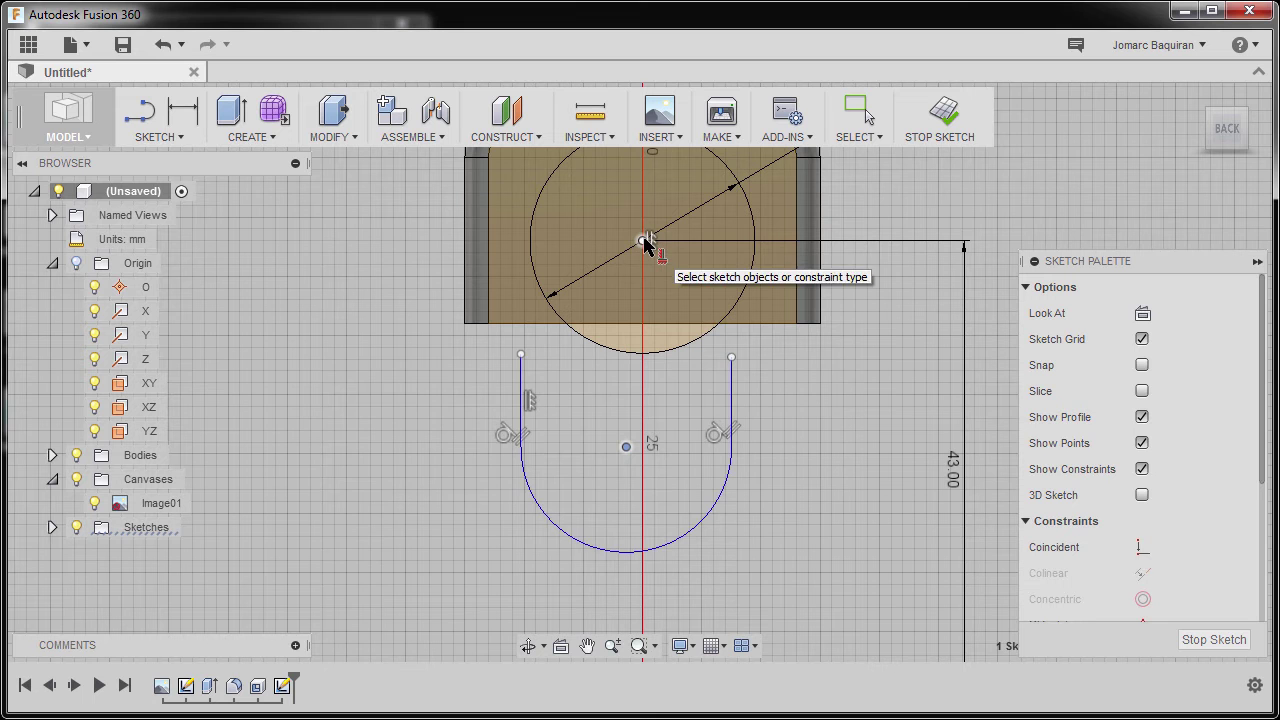
pyautogui.click(643, 241)
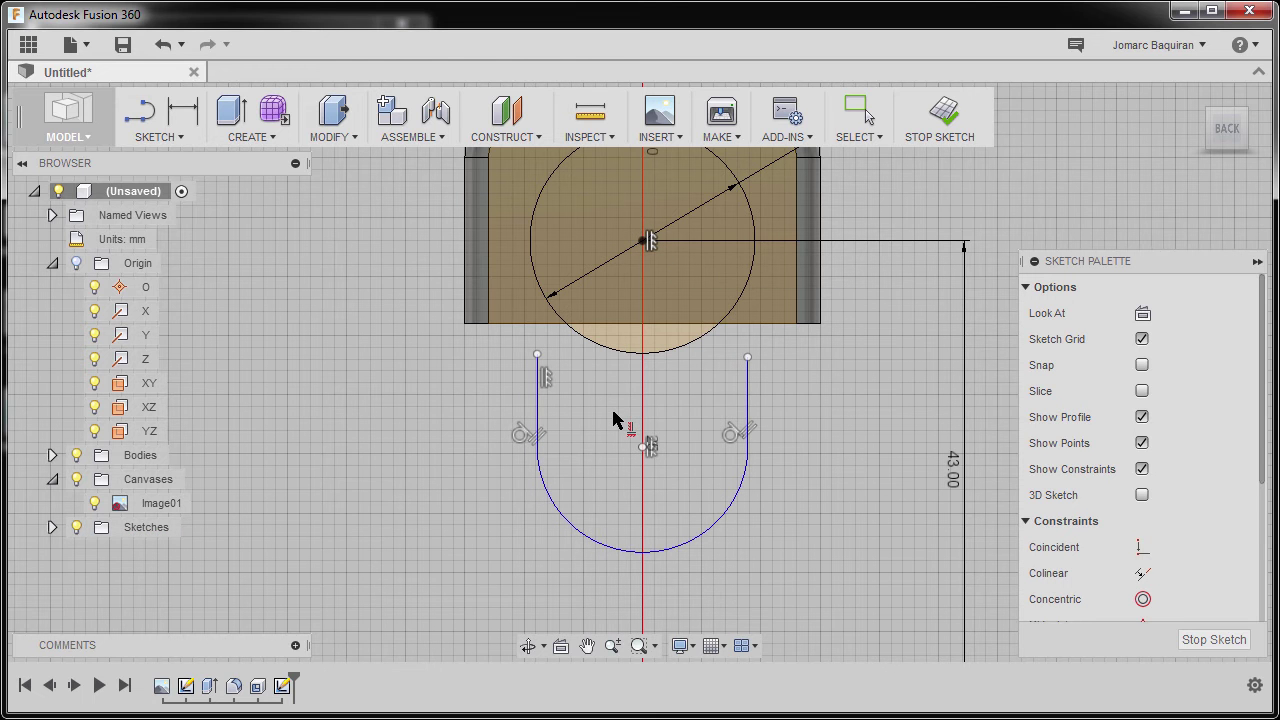
pyautogui.press('Escape')
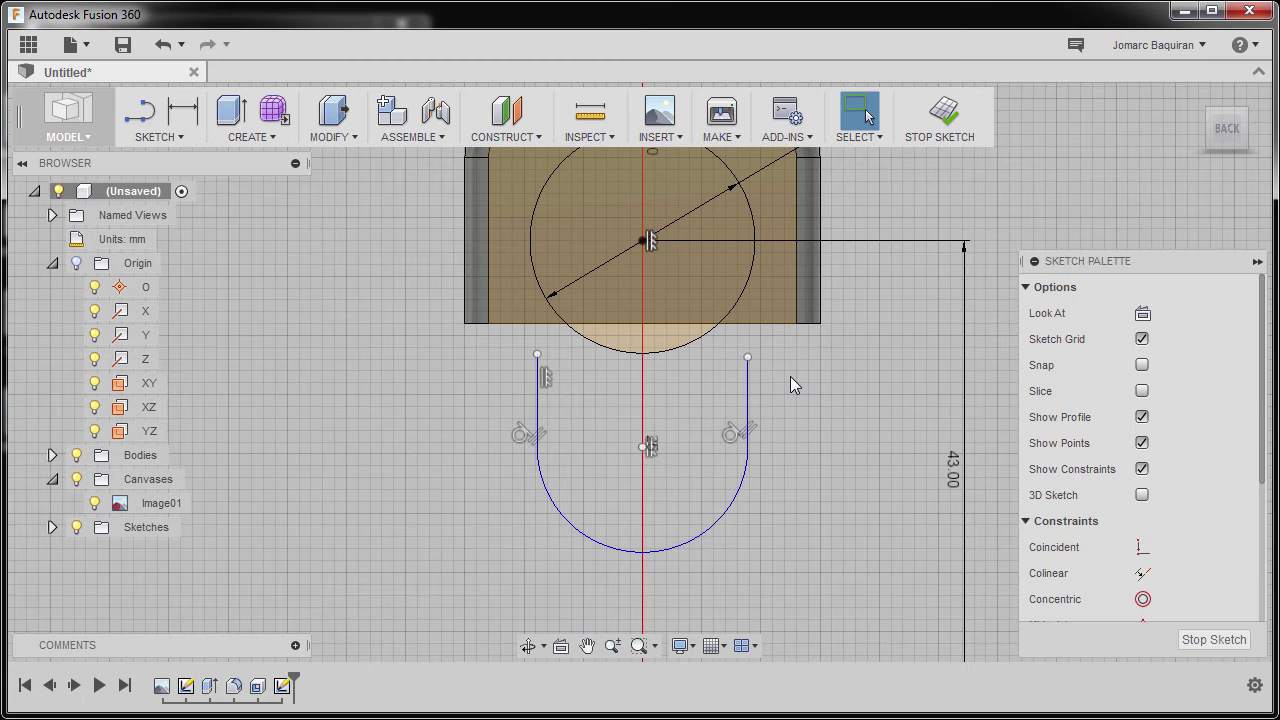
pyautogui.click(950, 115)
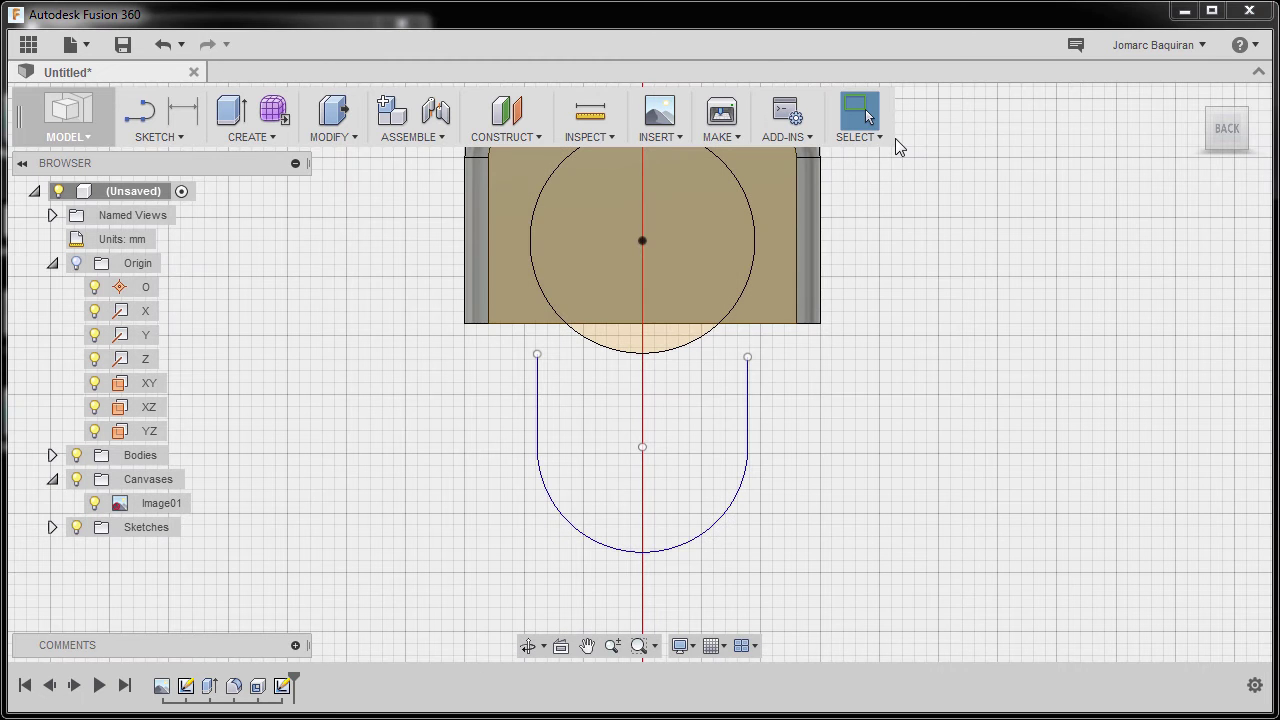
# - Return to the home view and reopen Sketch2, the side profile, from the timeline
pyautogui.click(1199, 98)
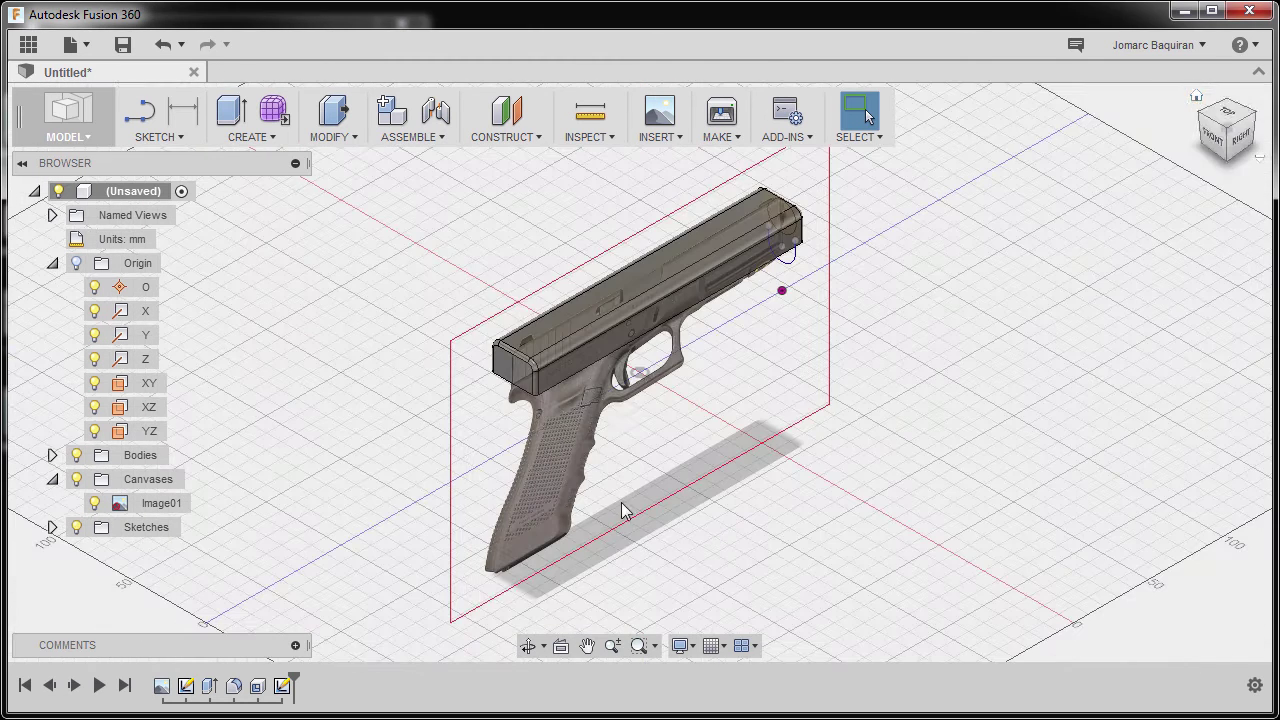
pyautogui.rightClick(188, 686)
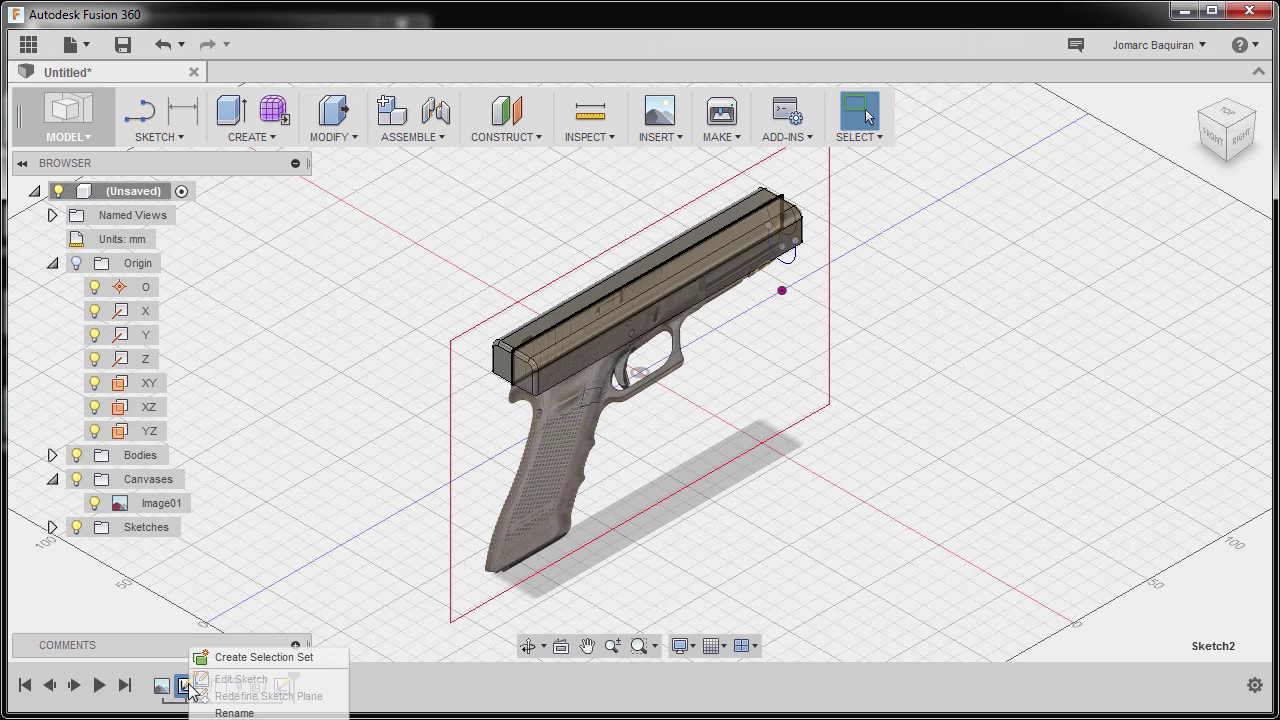
pyautogui.click(259, 510)
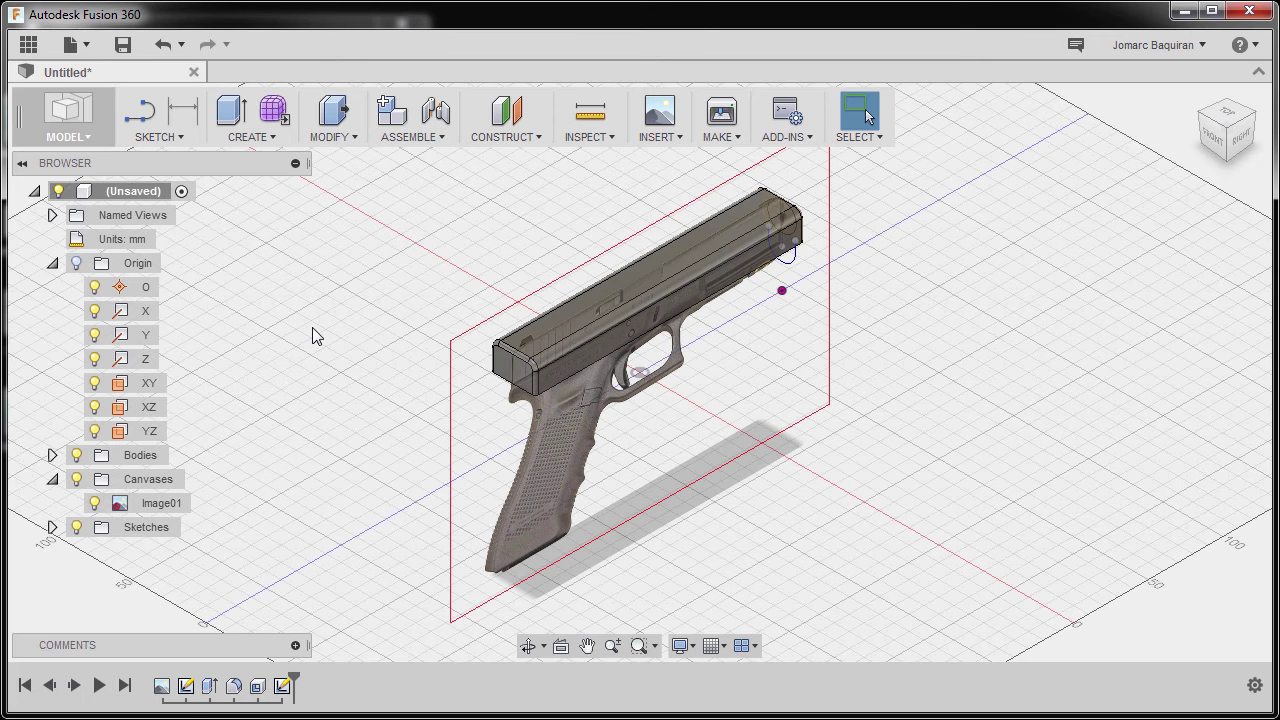
pyautogui.click(188, 689)
pyautogui.rightClick(188, 690)
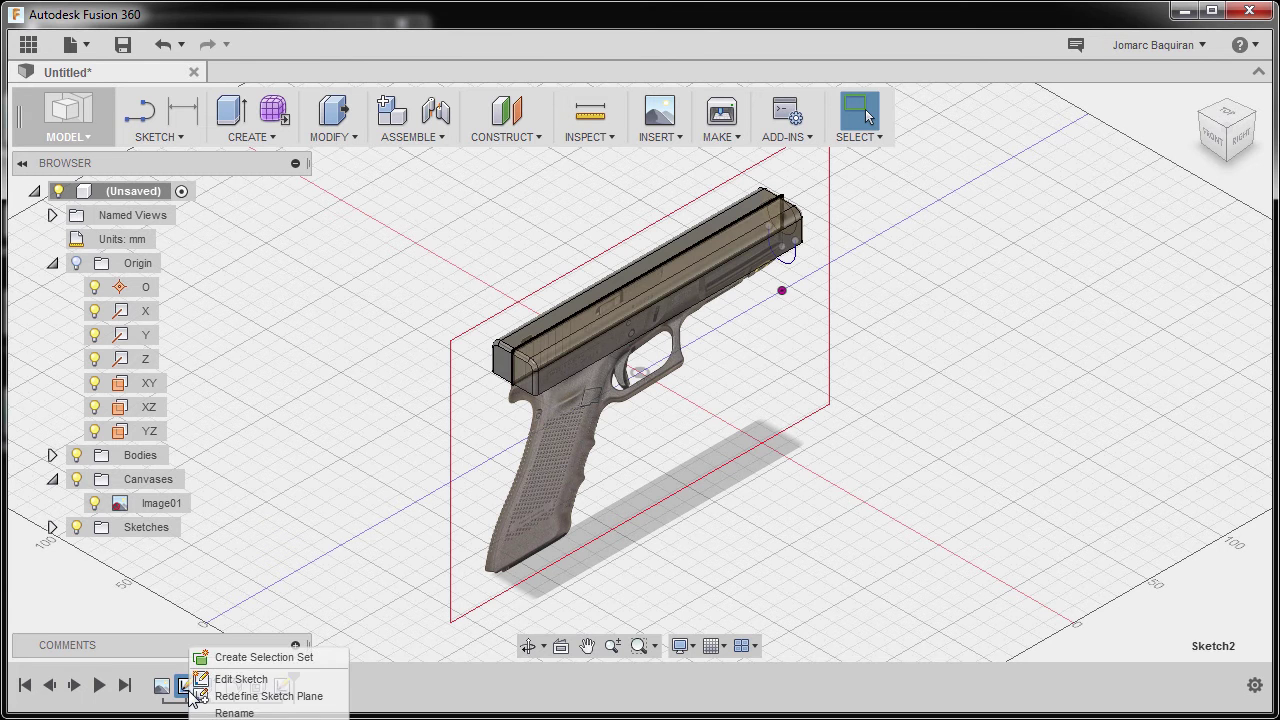
pyautogui.click(240, 680)
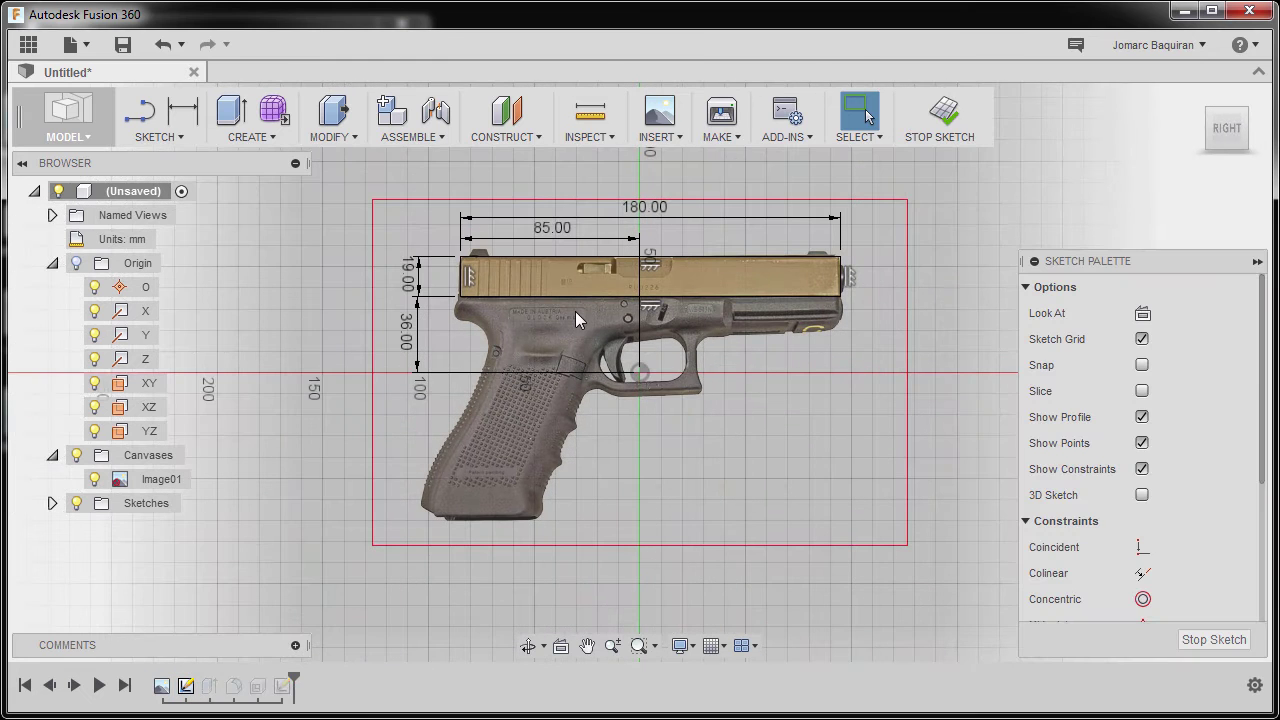
# - Remove the lower grip rectangle and the 19.00 height dimension, then lower the slide's bottom edge
pyautogui.scroll(2, 566, 297)
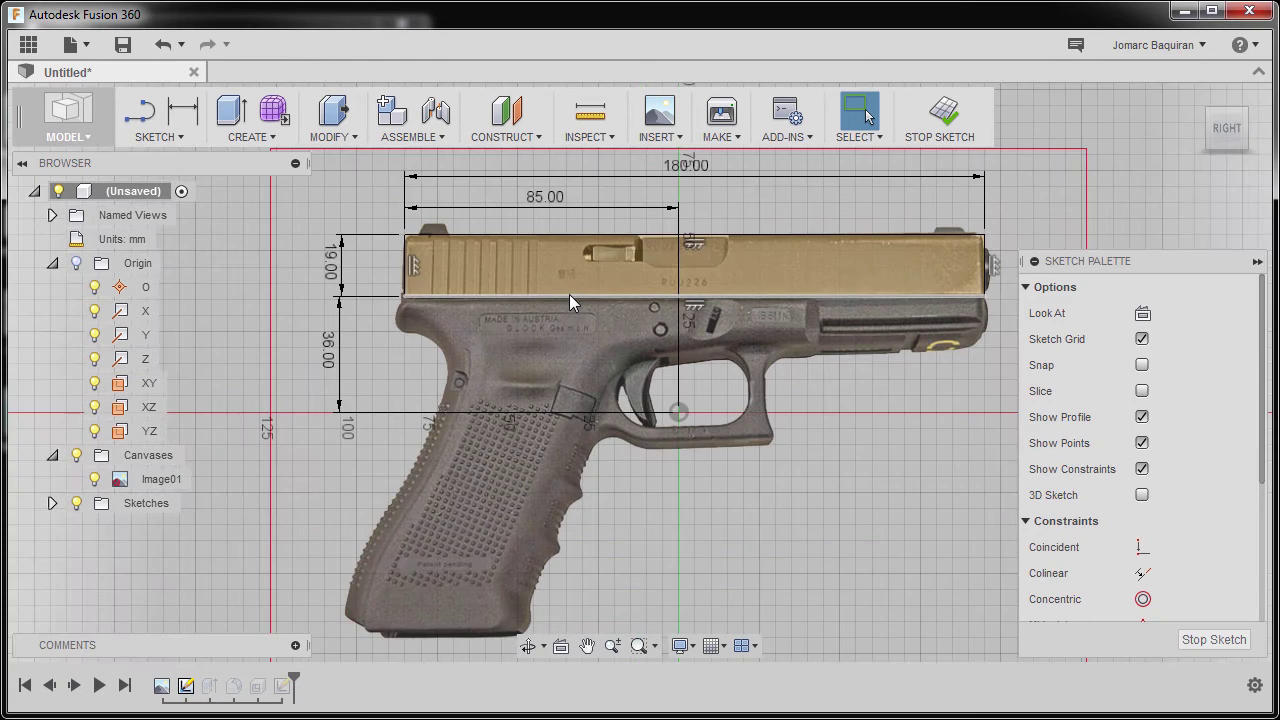
pyautogui.scroll(1, 569, 294)
pyautogui.moveTo(544, 310); pyautogui.dragTo(467, 345, button='middle')
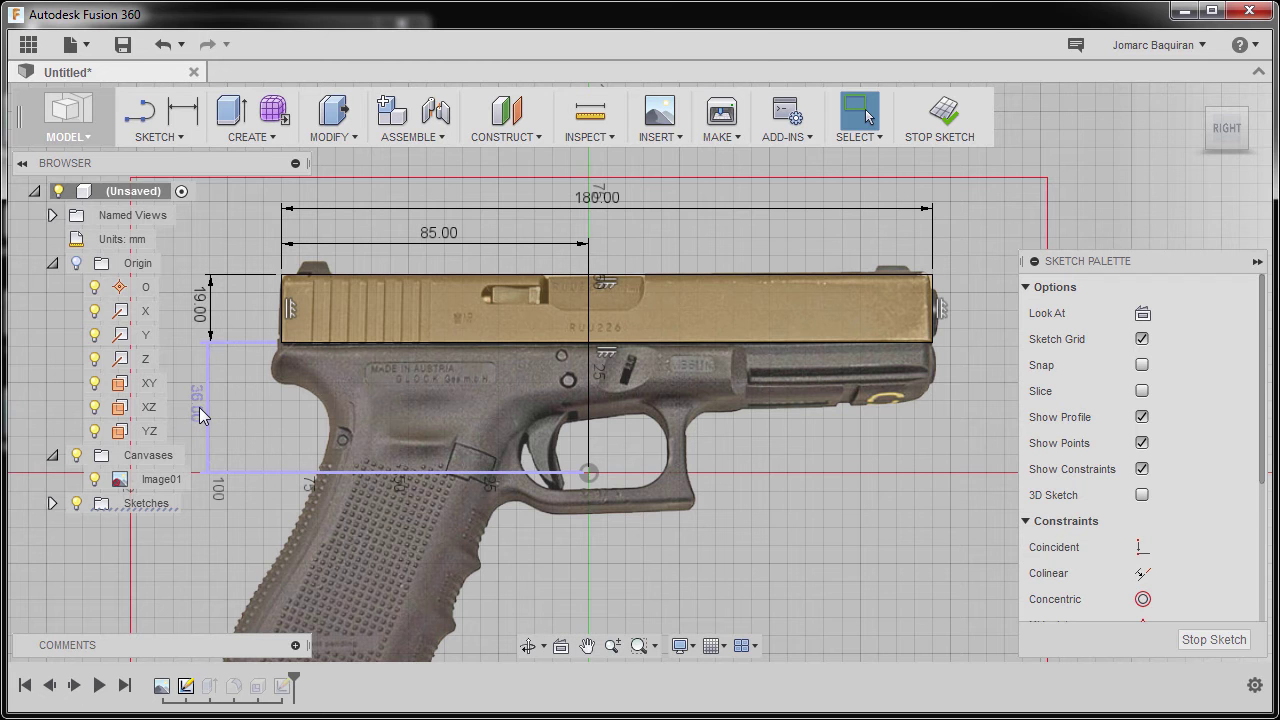
pyautogui.hotkey('ctrl', 'z')
pyautogui.doubleClick(204, 307)
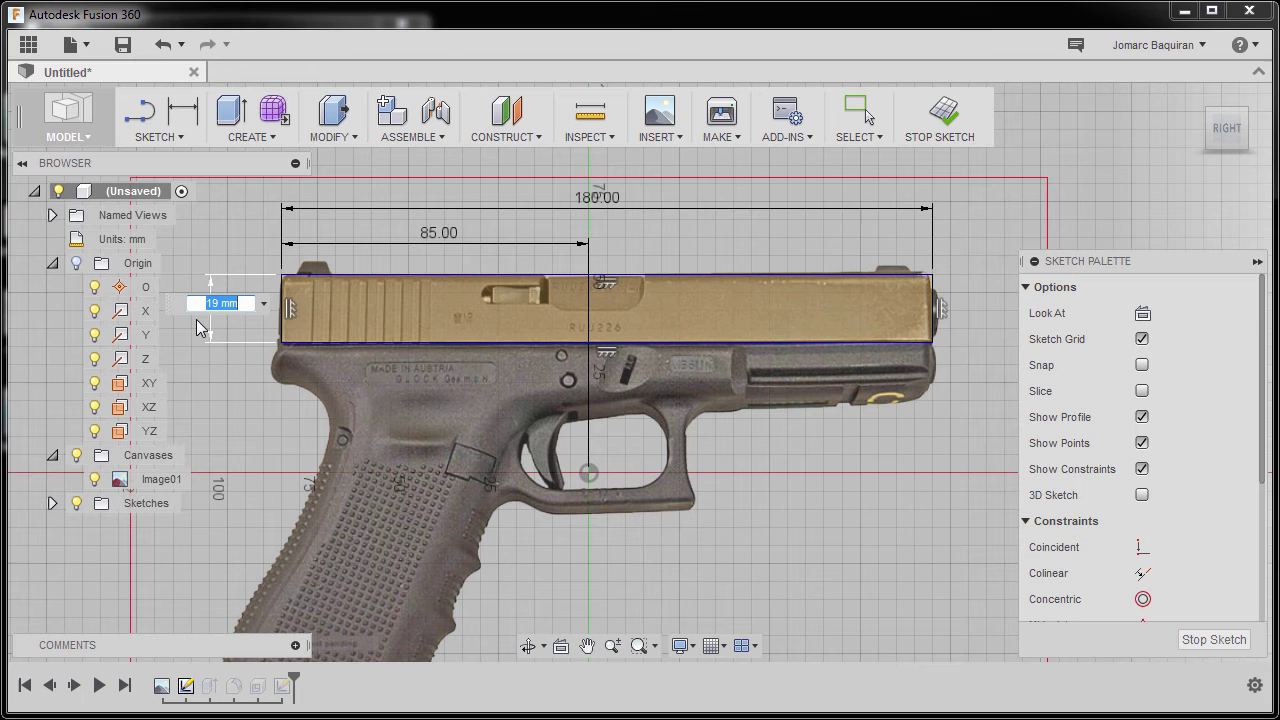
pyautogui.press('Return')
pyautogui.click(202, 293)
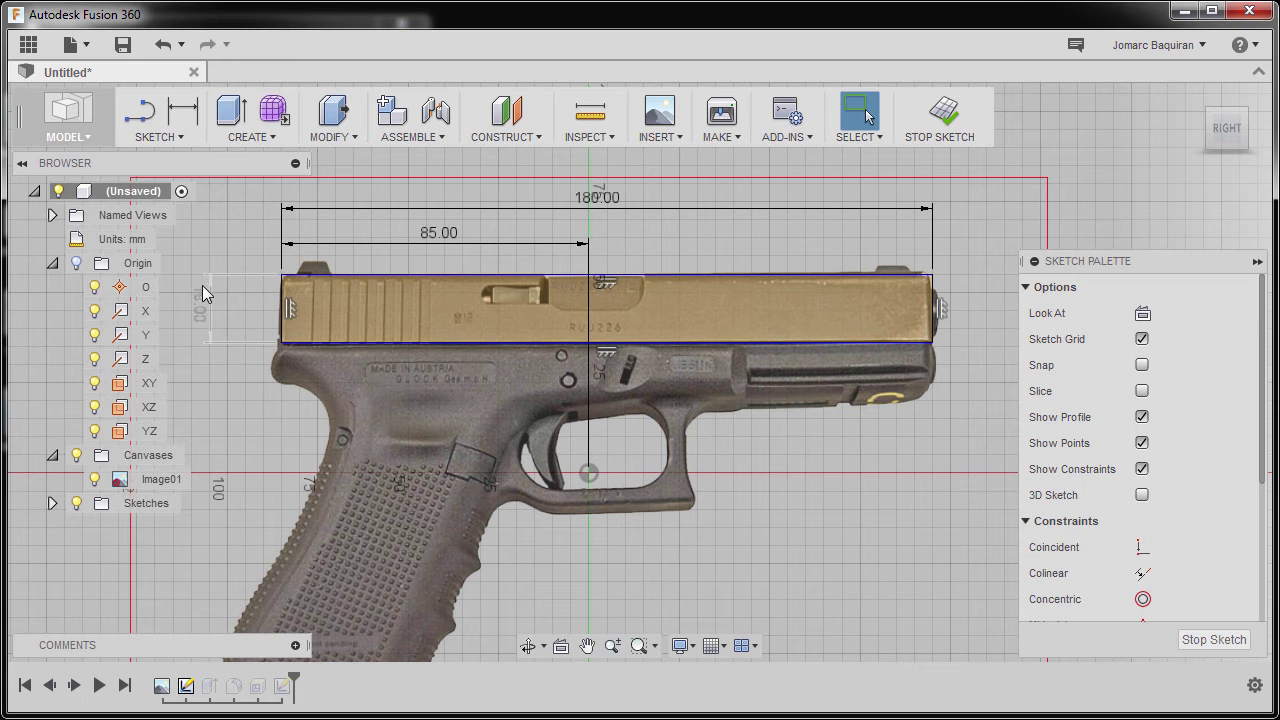
pyautogui.press('Delete')
pyautogui.moveTo(377, 341); pyautogui.dragTo(375, 360)
pyautogui.press('Escape')
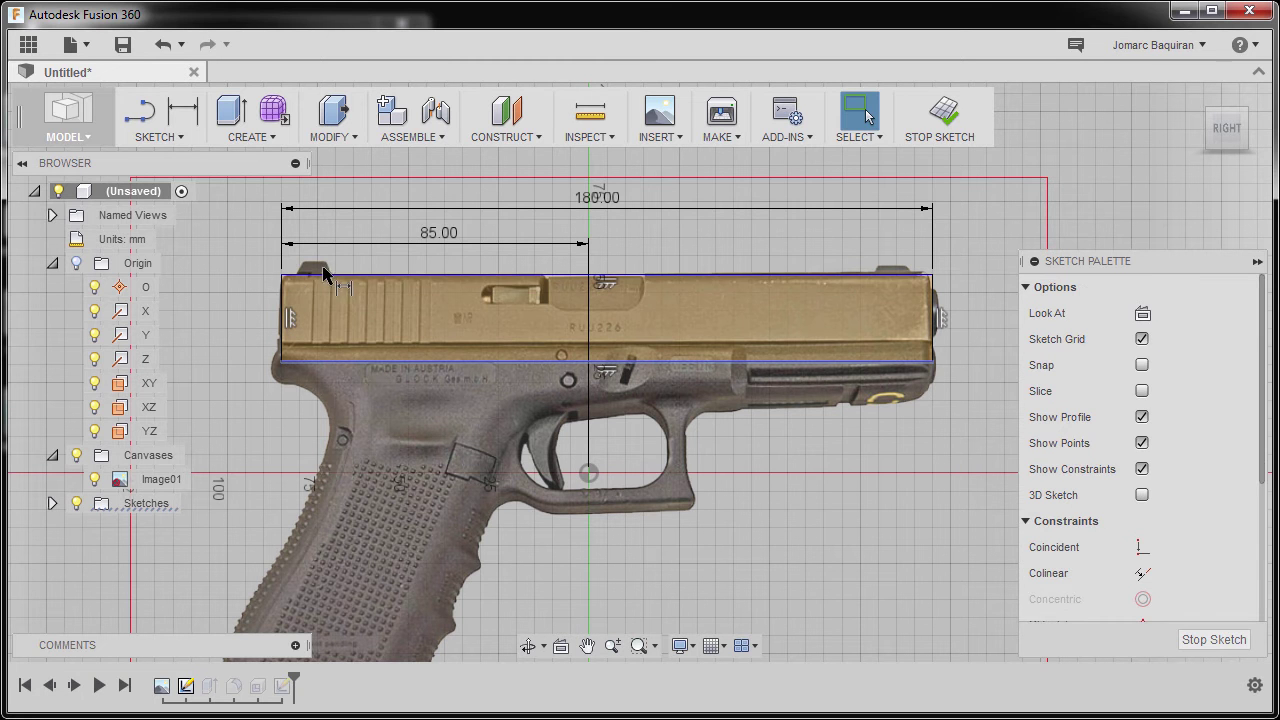
# - Dimension the slide profile to 25 mm tall between its top and bottom edges
pyautogui.press('d')
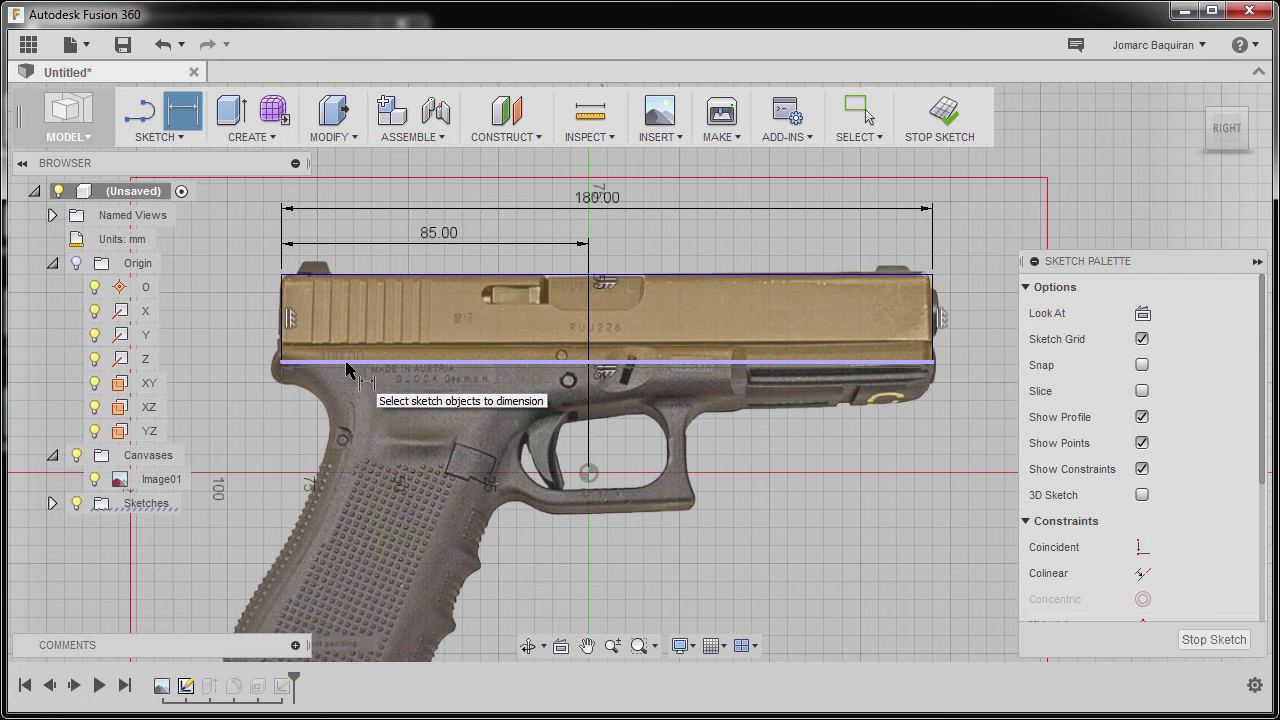
pyautogui.click(340, 276)
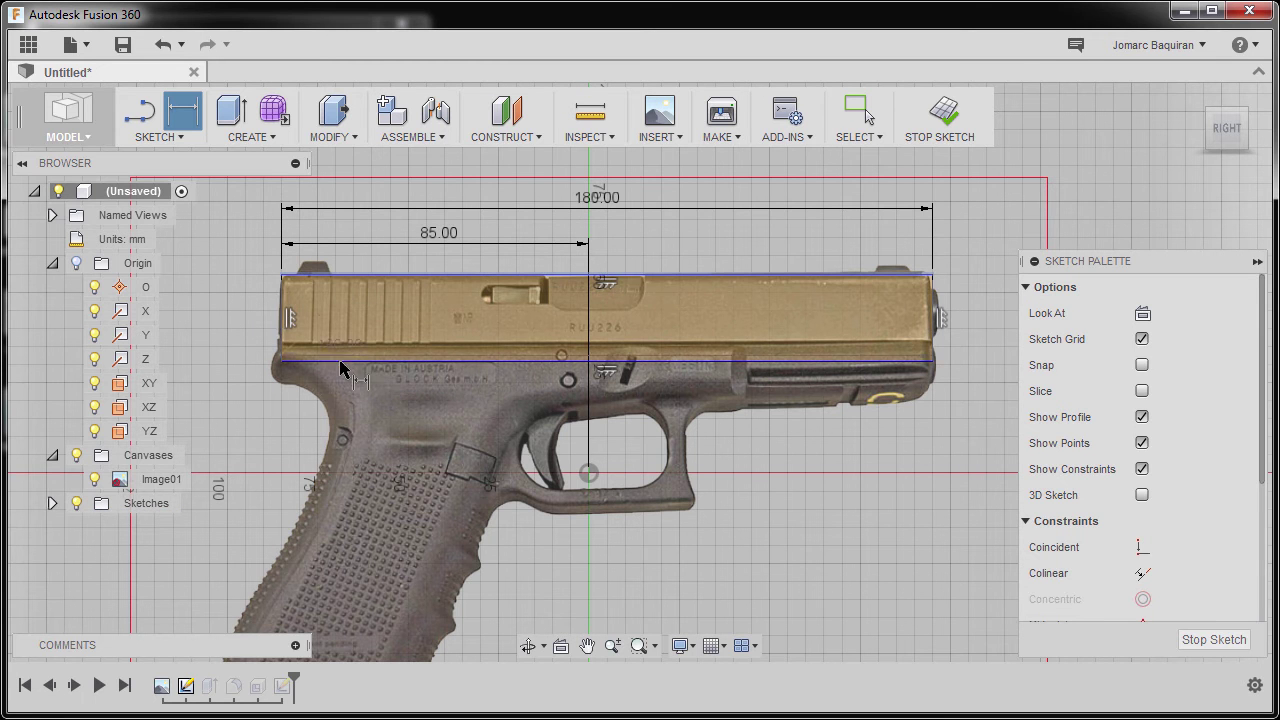
pyautogui.click(340, 368)
pyautogui.click(261, 403)
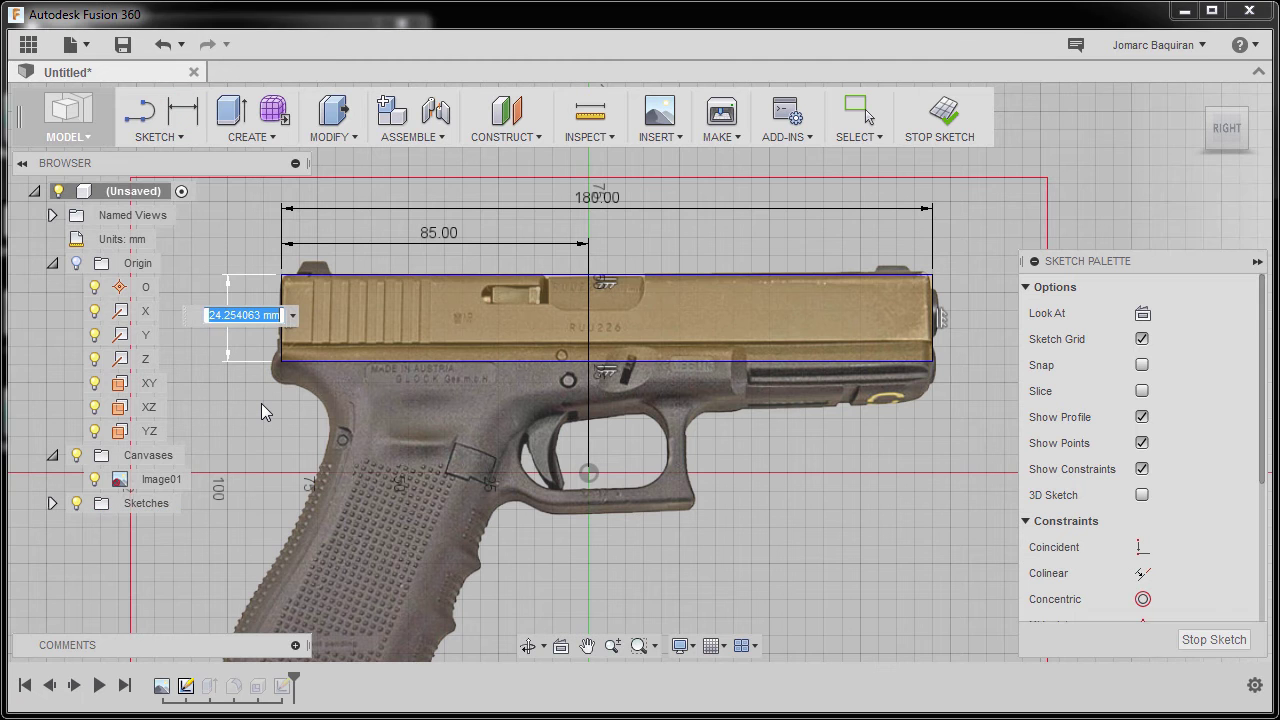
pyautogui.write('25')
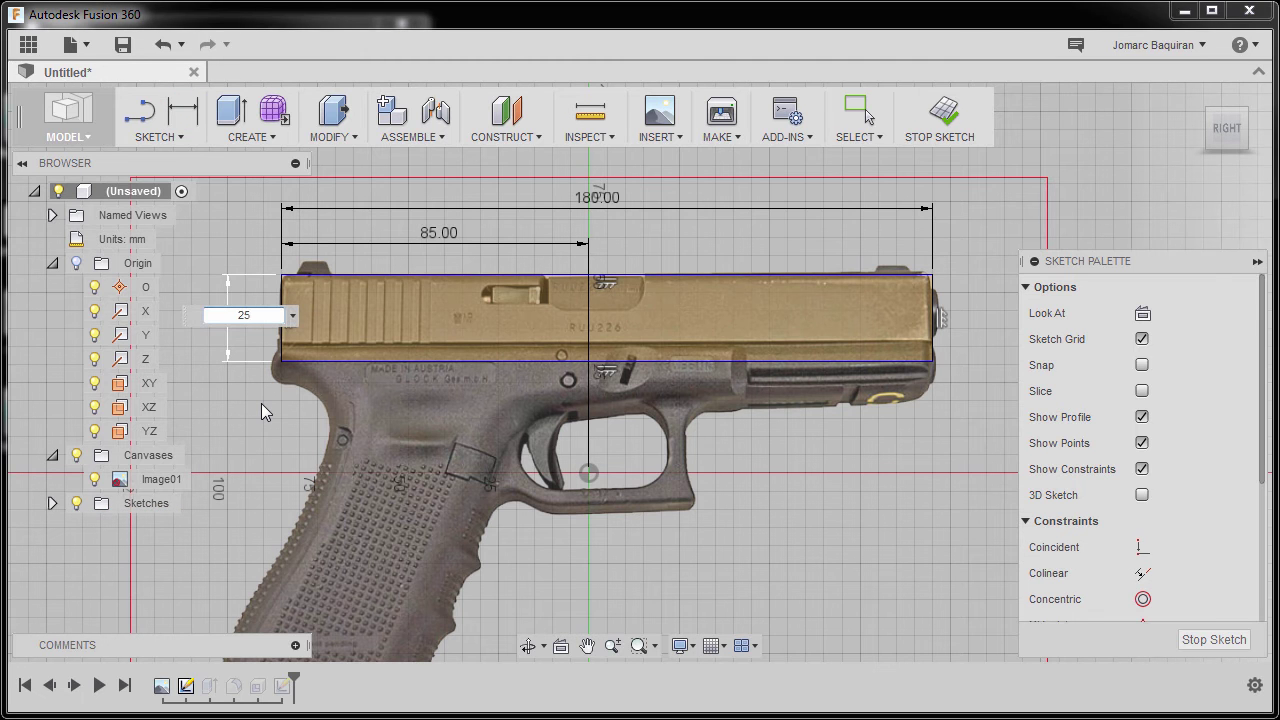
pyautogui.press('Return')
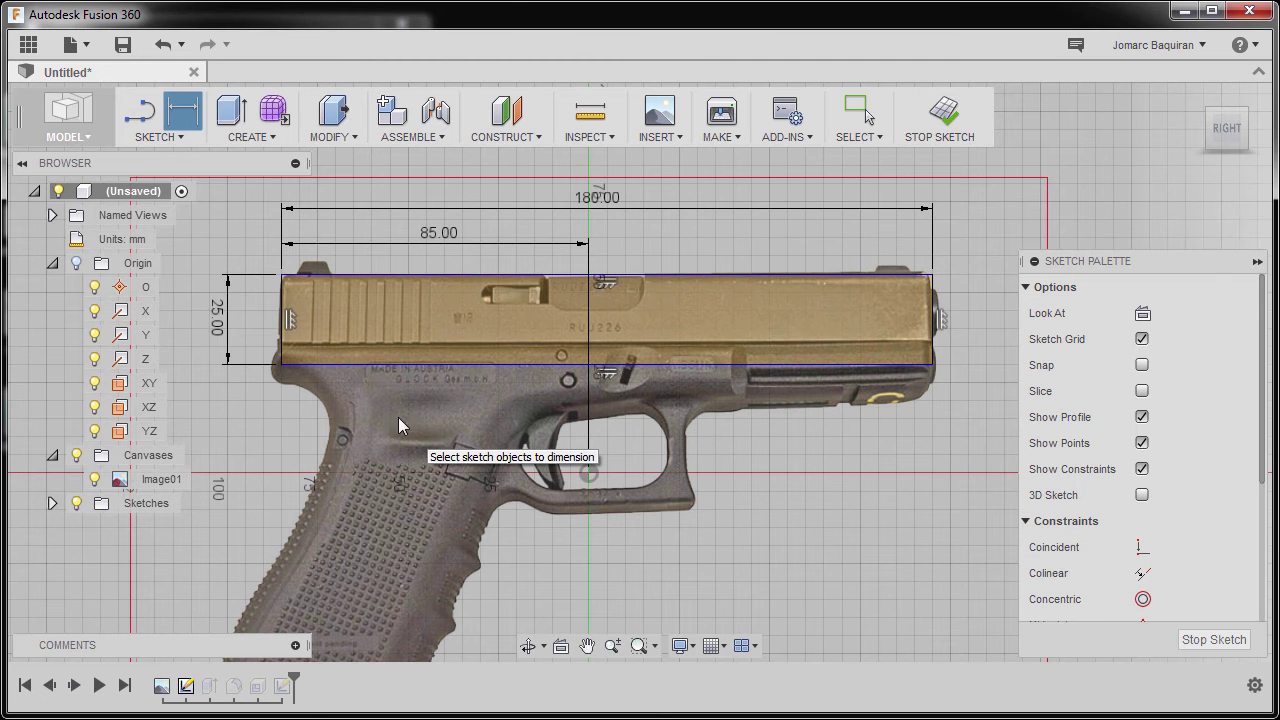
pyautogui.press('Escape')
pyautogui.moveTo(391, 362)
pyautogui.mouseDown()
pyautogui.moveTo(388, 407)
pyautogui.moveTo(388, 396)
pyautogui.mouseUp()
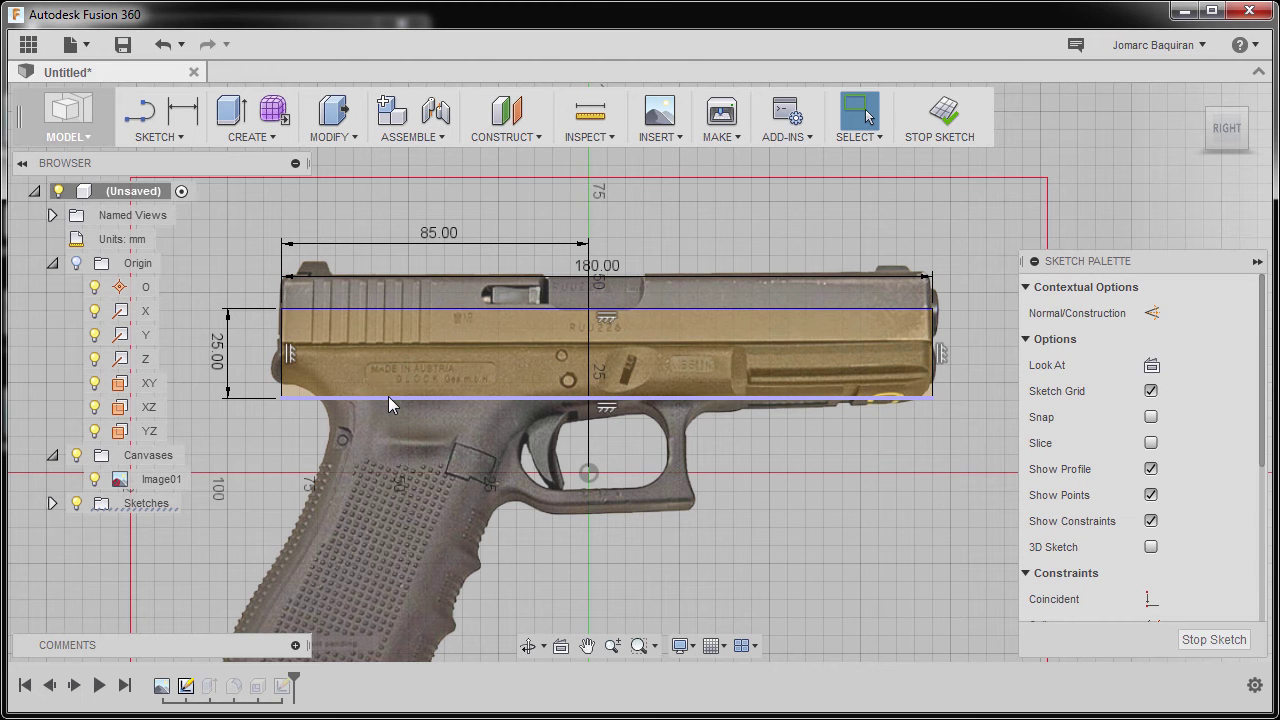
pyautogui.hotkey('ctrl', 'z')
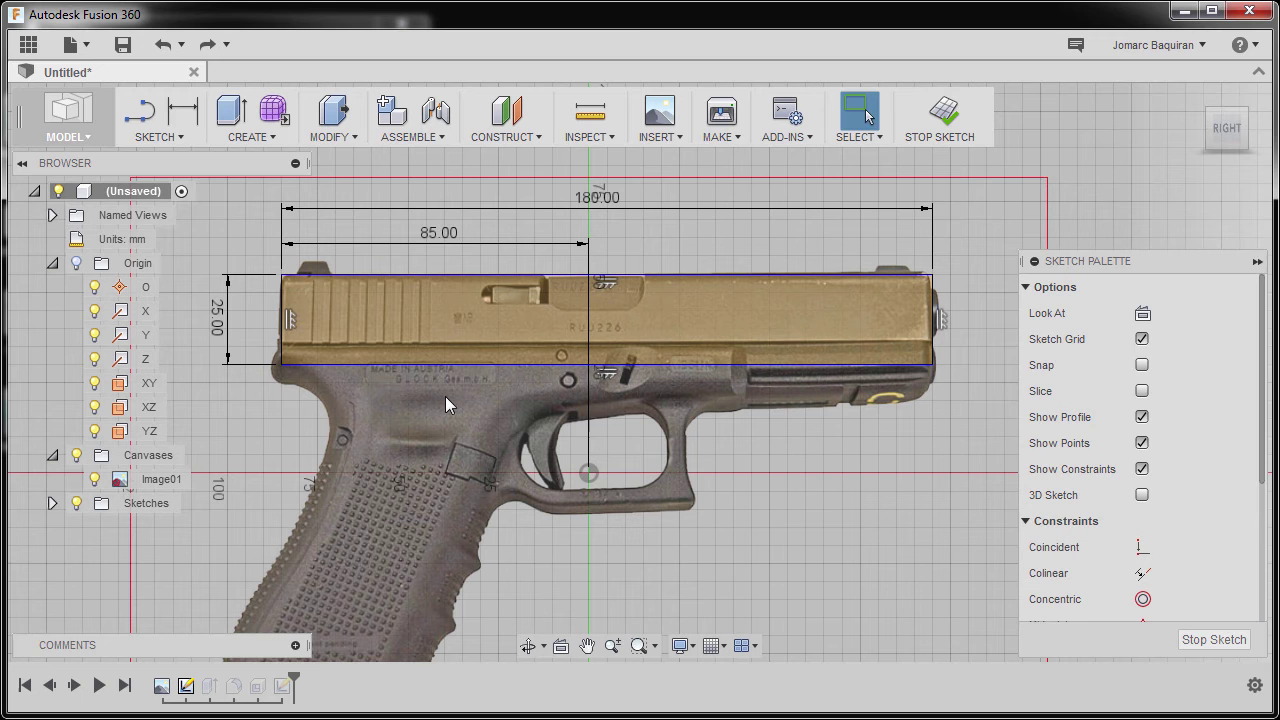
# - Dimension the slide's top edge 55 mm above the sketch origin
pyautogui.press('d')
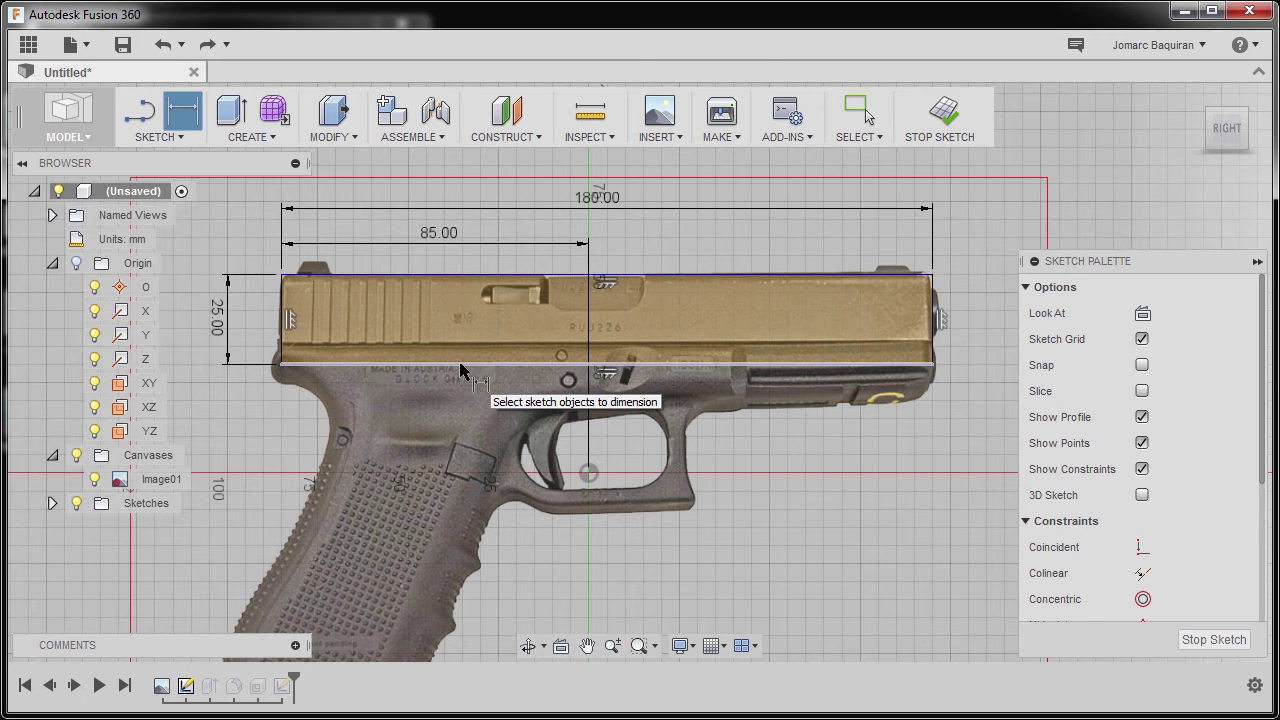
pyautogui.click(448, 283)
pyautogui.moveTo(405, 415); pyautogui.dragTo(470, 340, button='middle')
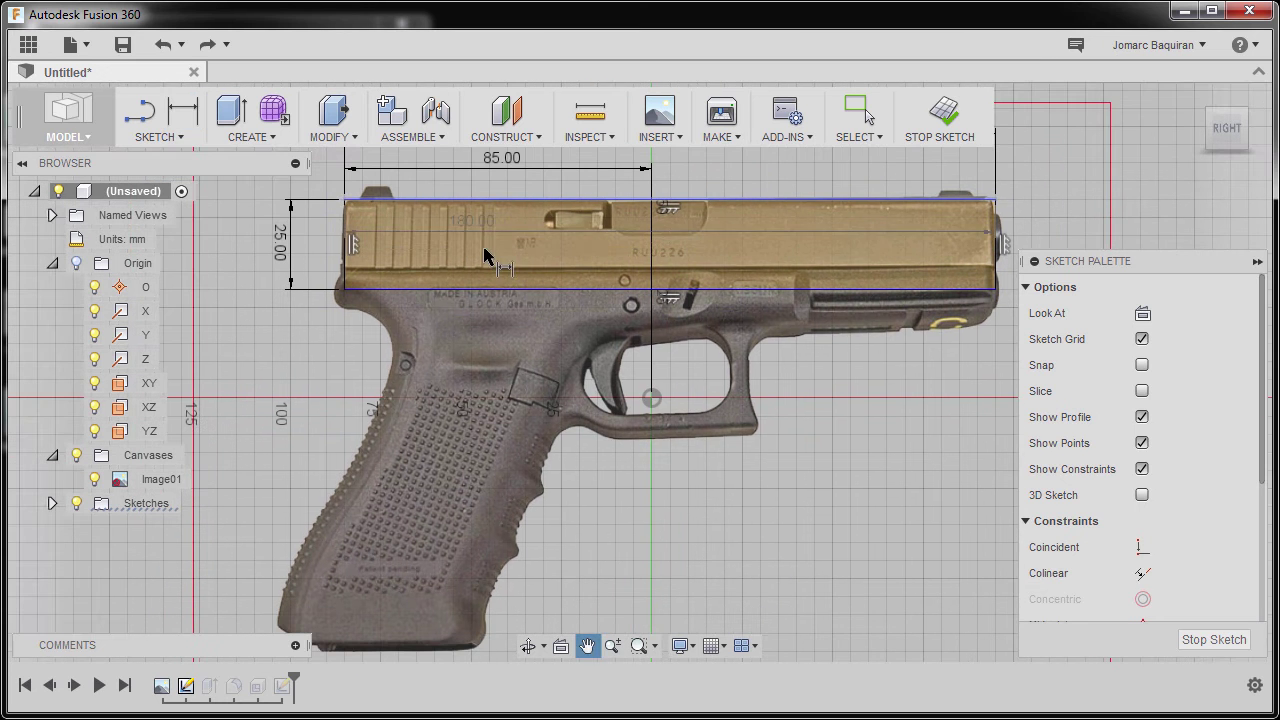
pyautogui.click(651, 398)
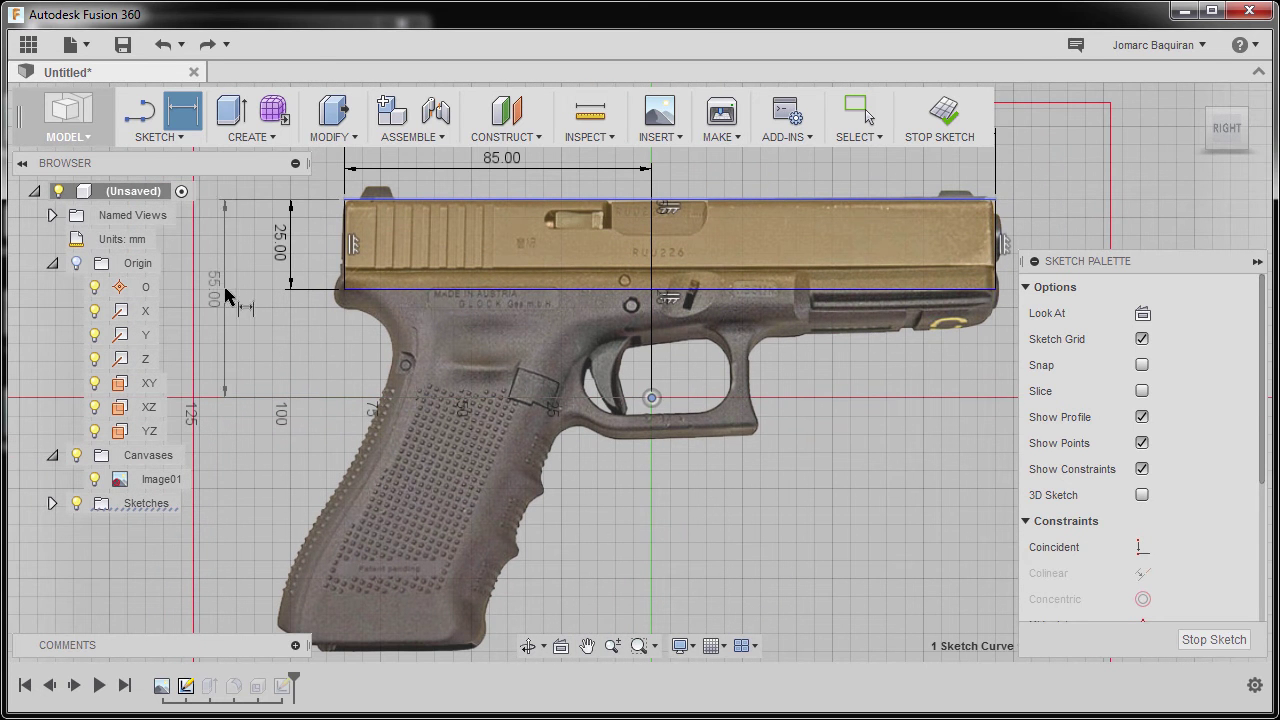
pyautogui.click(230, 283)
pyautogui.write('55')
pyautogui.press('Return')
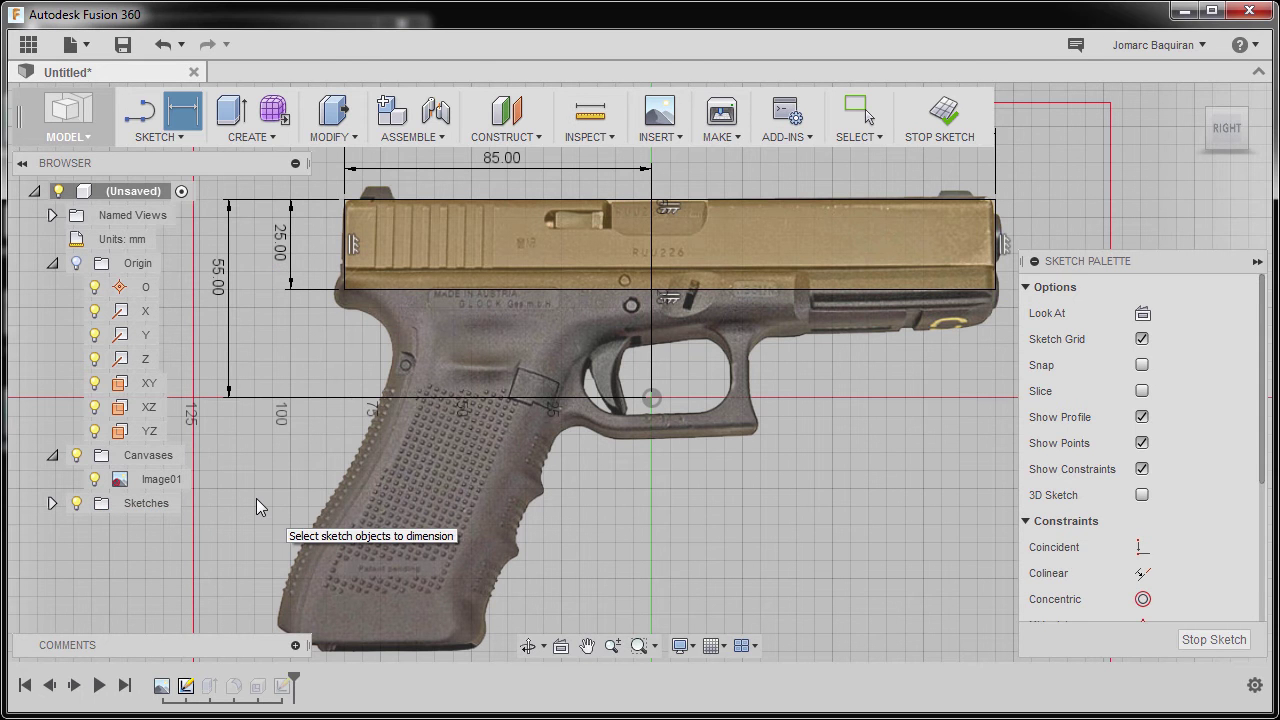
# - Finish Sketch2 and centre the back view on the rear face with its bore circle and U sketch
pyautogui.click(940, 112)
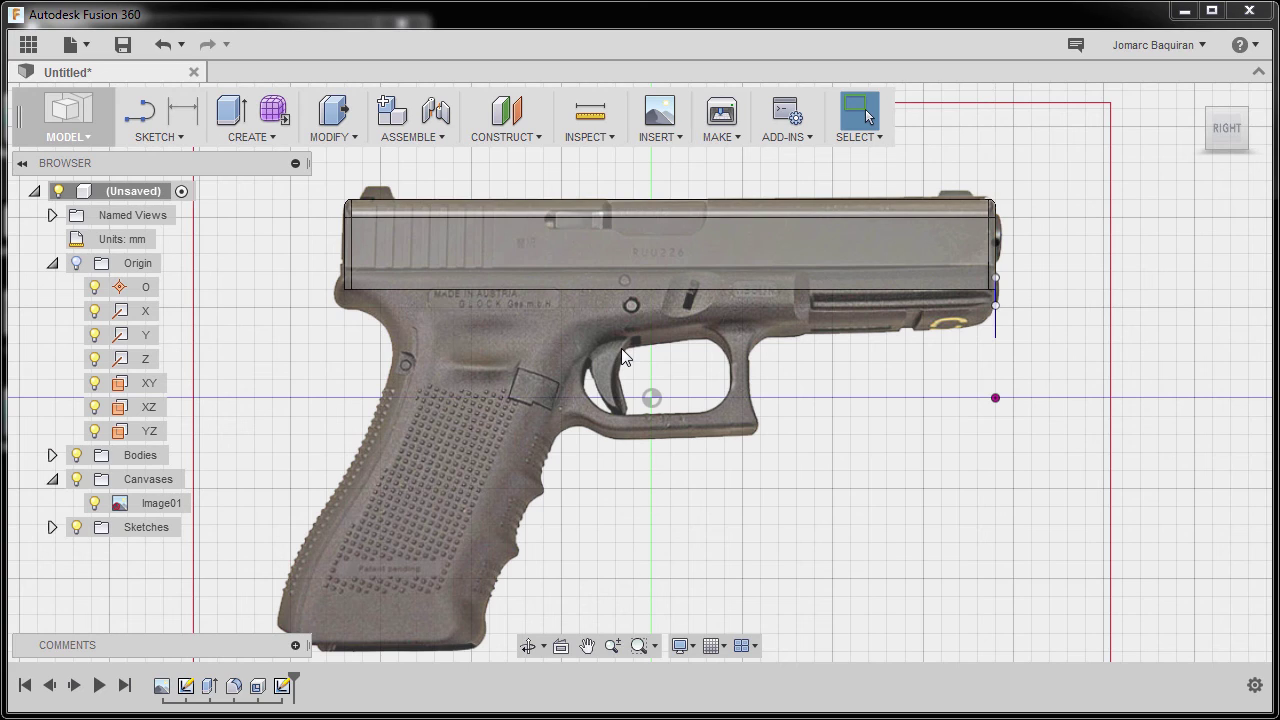
pyautogui.keyDown('shift'); pyautogui.moveTo(917, 363); pyautogui.dragTo(815, 372, button='middle'); pyautogui.keyUp('shift')
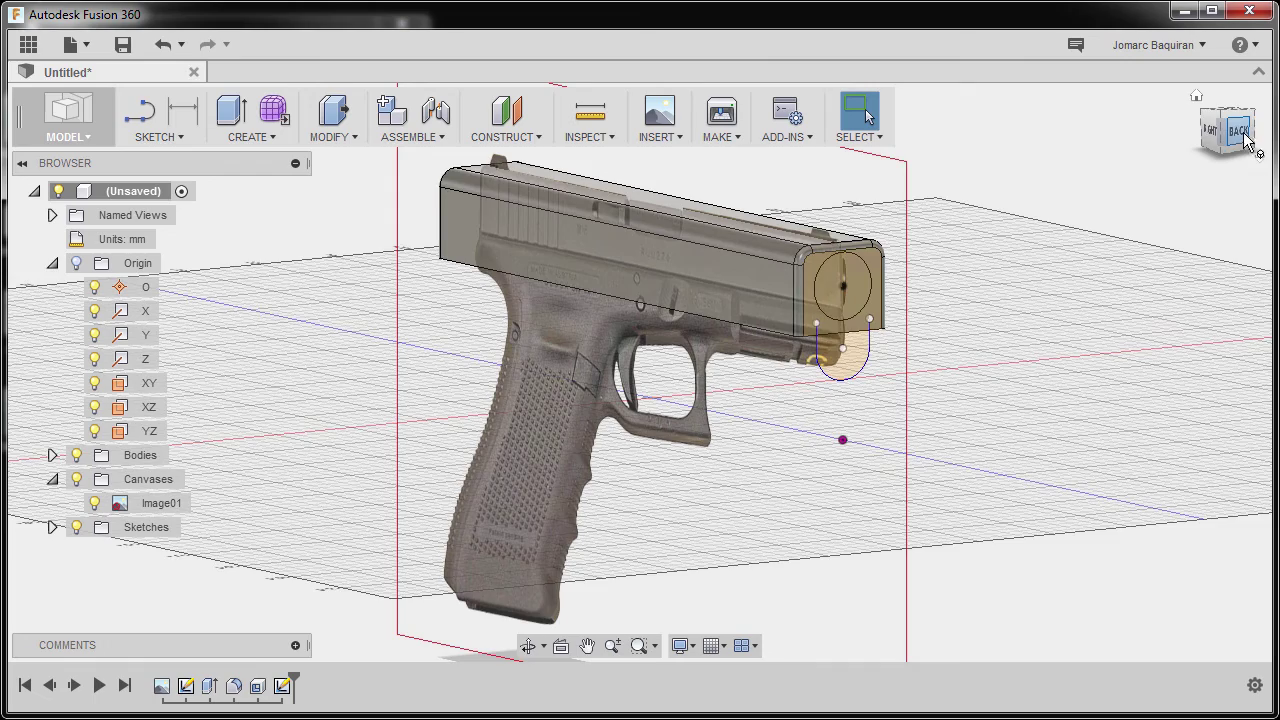
pyautogui.click(1240, 132)
pyautogui.scroll(3, 623, 295)
pyautogui.scroll(-2, 620, 300)
pyautogui.moveTo(615, 310); pyautogui.dragTo(598, 416, button='middle')
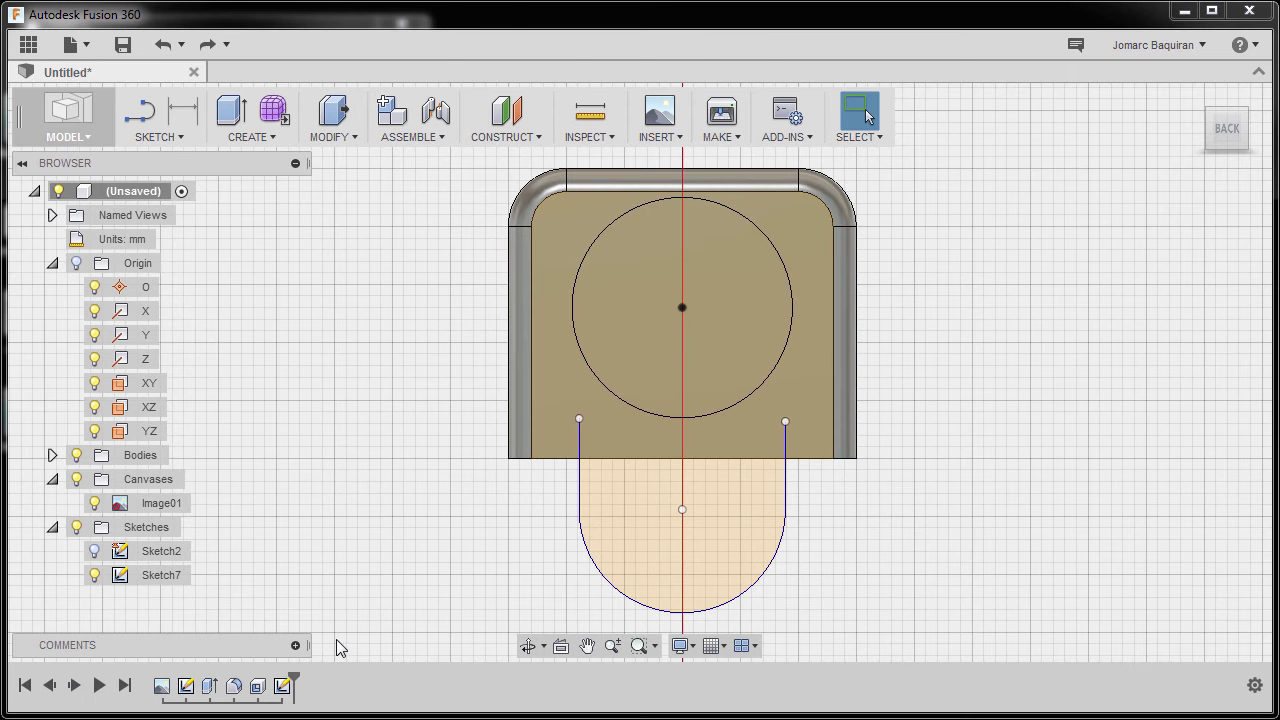
# - Reopen Sketch7 for editing and centre the U-shaped lug in view
pyautogui.click(284, 687)
pyautogui.doubleClick(284, 687)
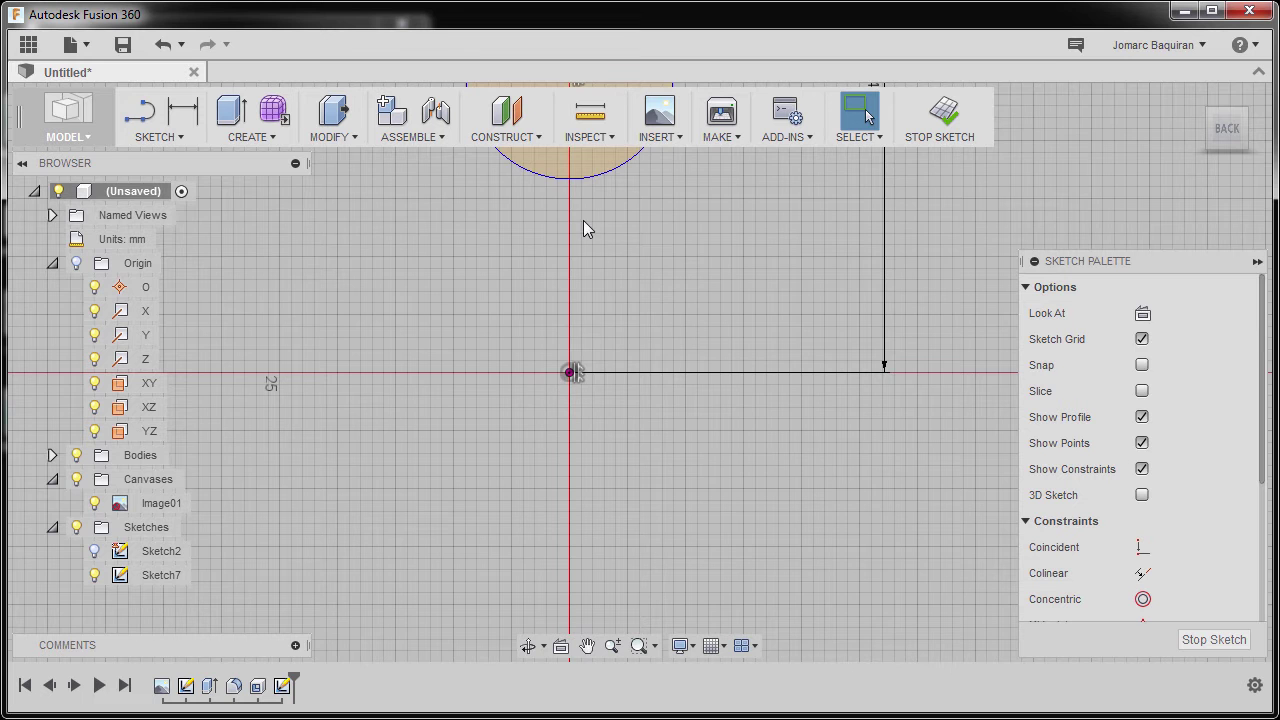
pyautogui.moveTo(584, 222); pyautogui.dragTo(622, 361, button='middle')
pyautogui.scroll(2, 627, 360)
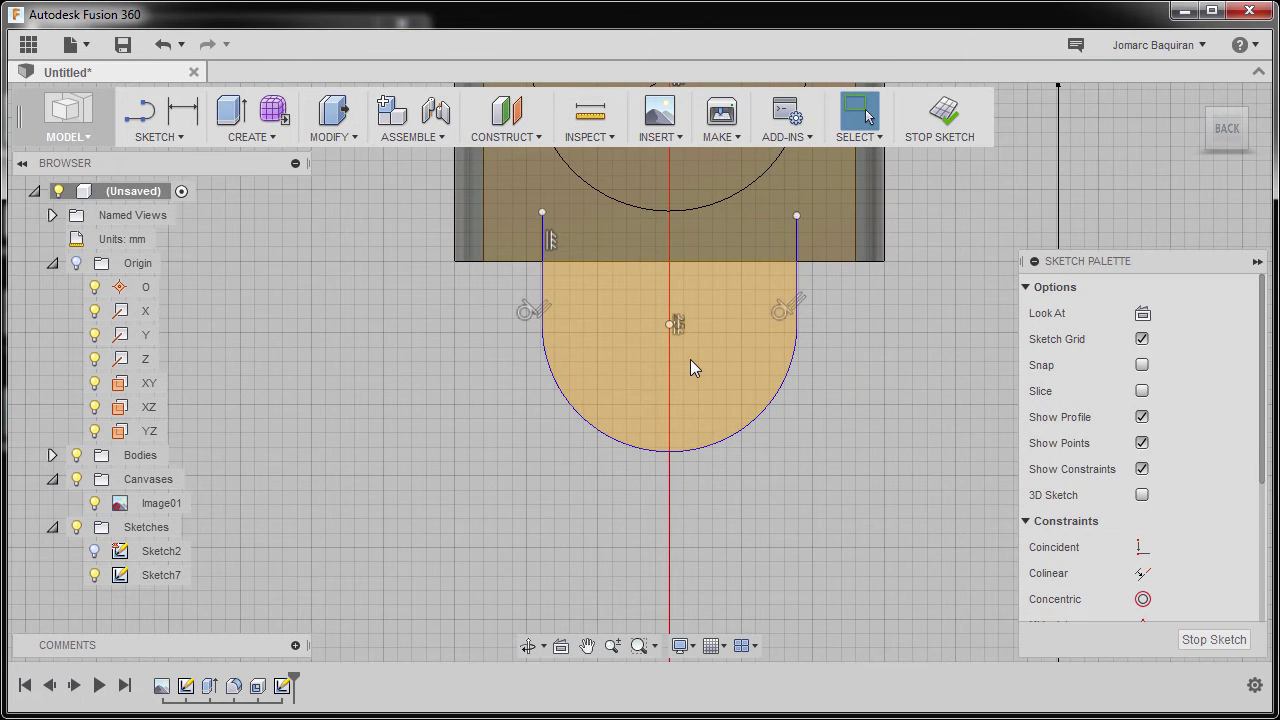
pyautogui.scroll(3, 677, 428)
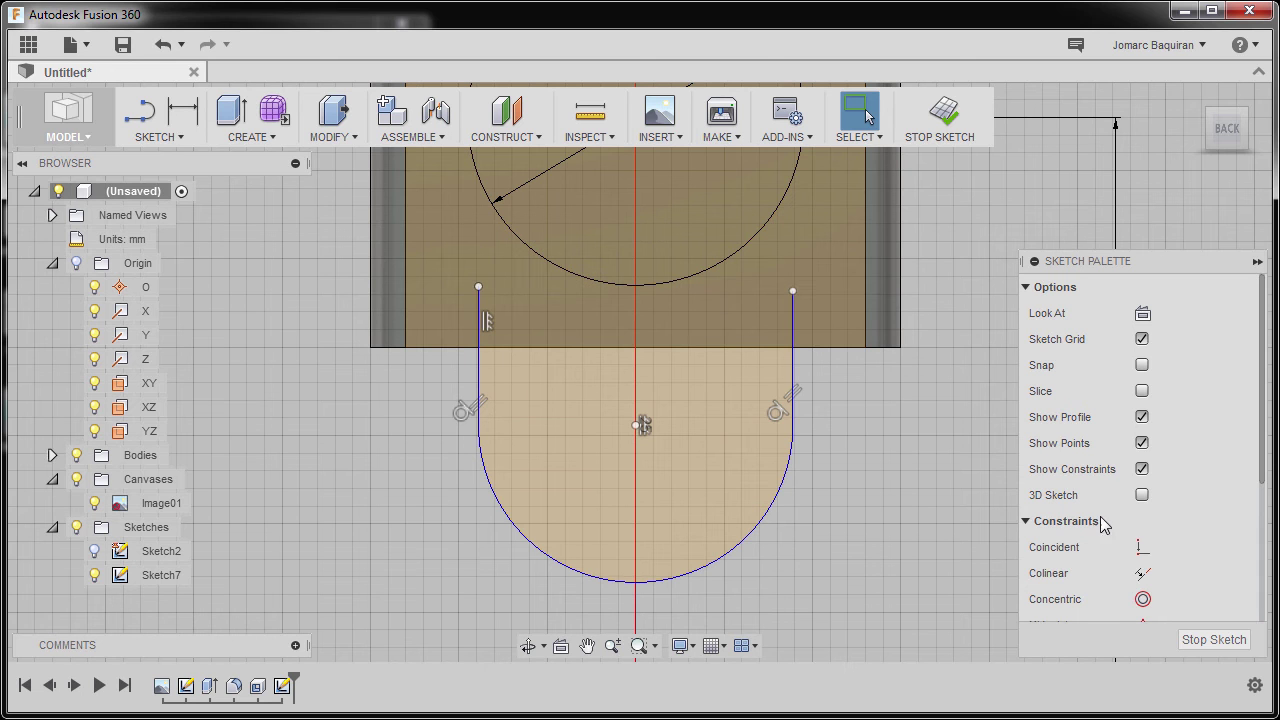
# - Make the right and left side lines' top endpoints coincident with the face's bottom edge
pyautogui.click(1143, 547)
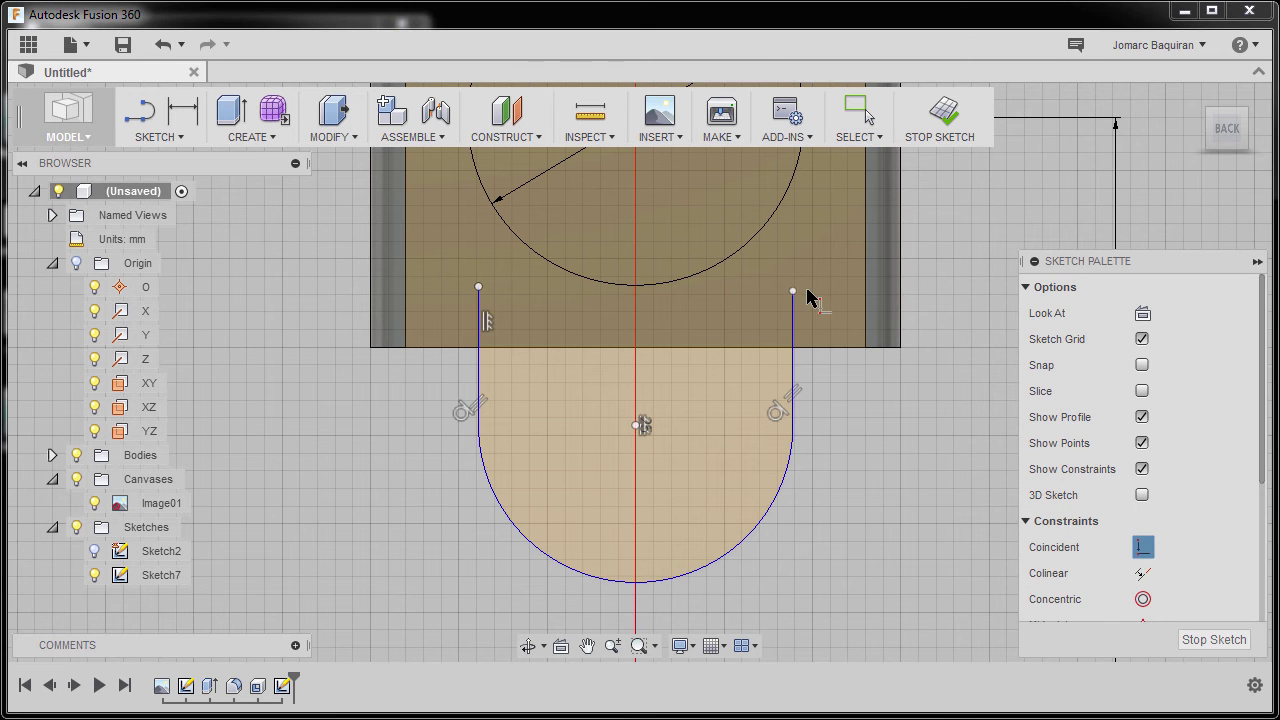
pyautogui.click(796, 290)
pyautogui.click(815, 355)
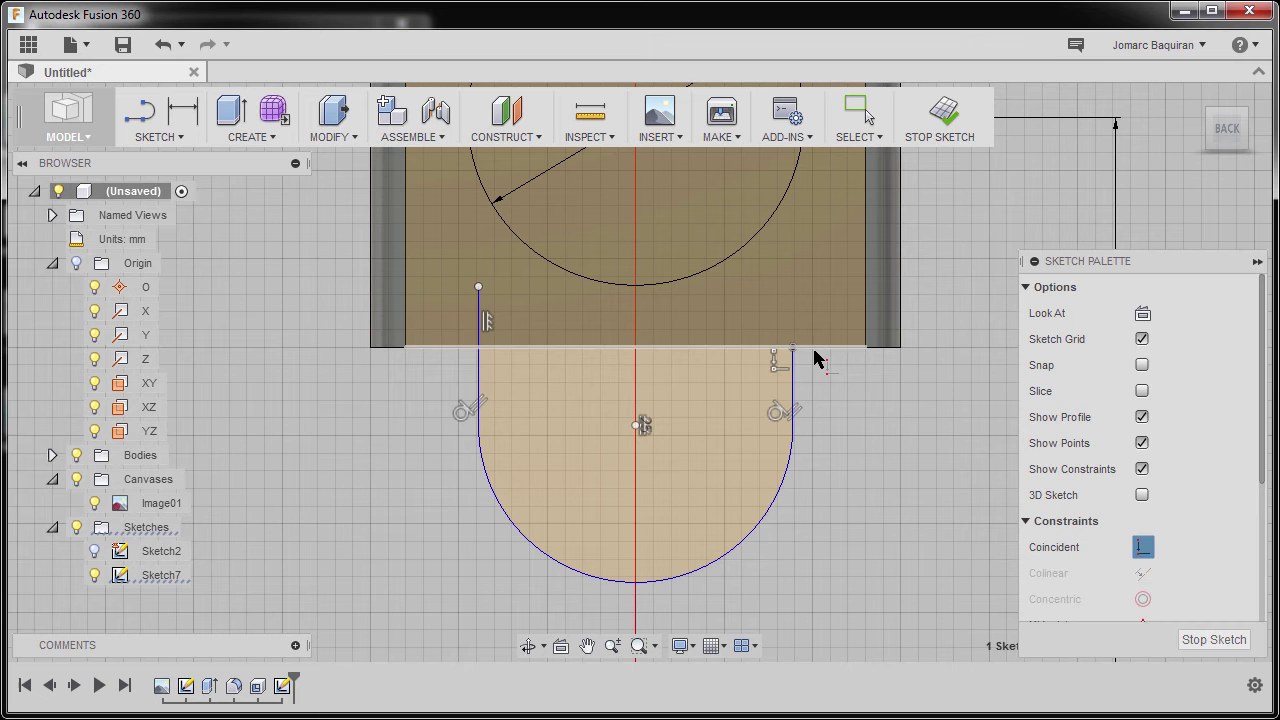
pyautogui.click(478, 287)
pyautogui.click(450, 351)
pyautogui.scroll(-2, 663, 391)
pyautogui.scroll(-2, 640, 400)
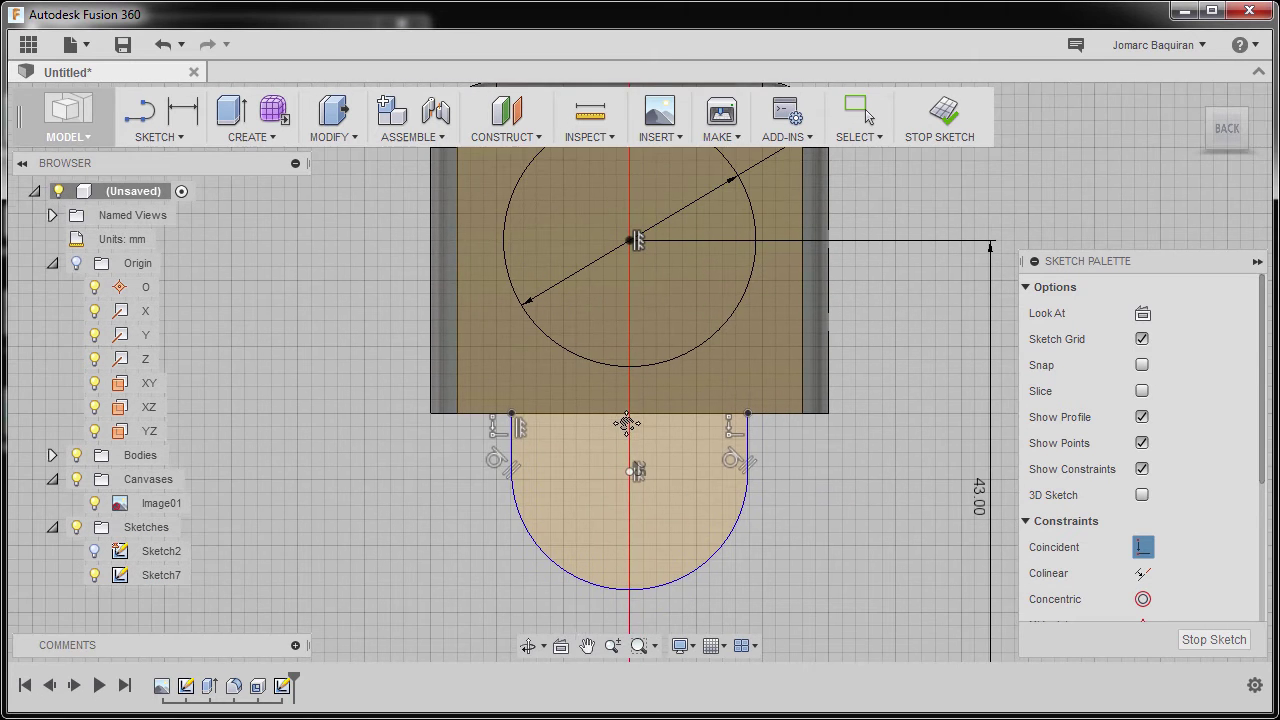
pyautogui.press('Escape')
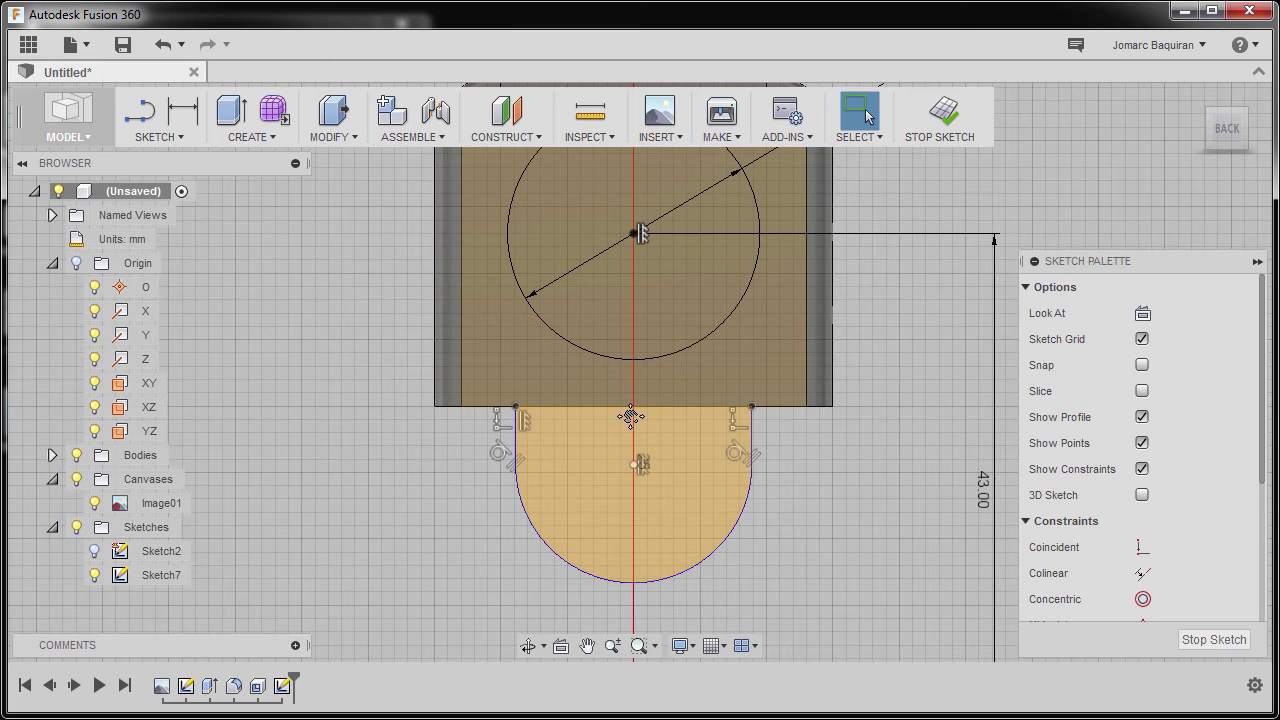
pyautogui.press('c')
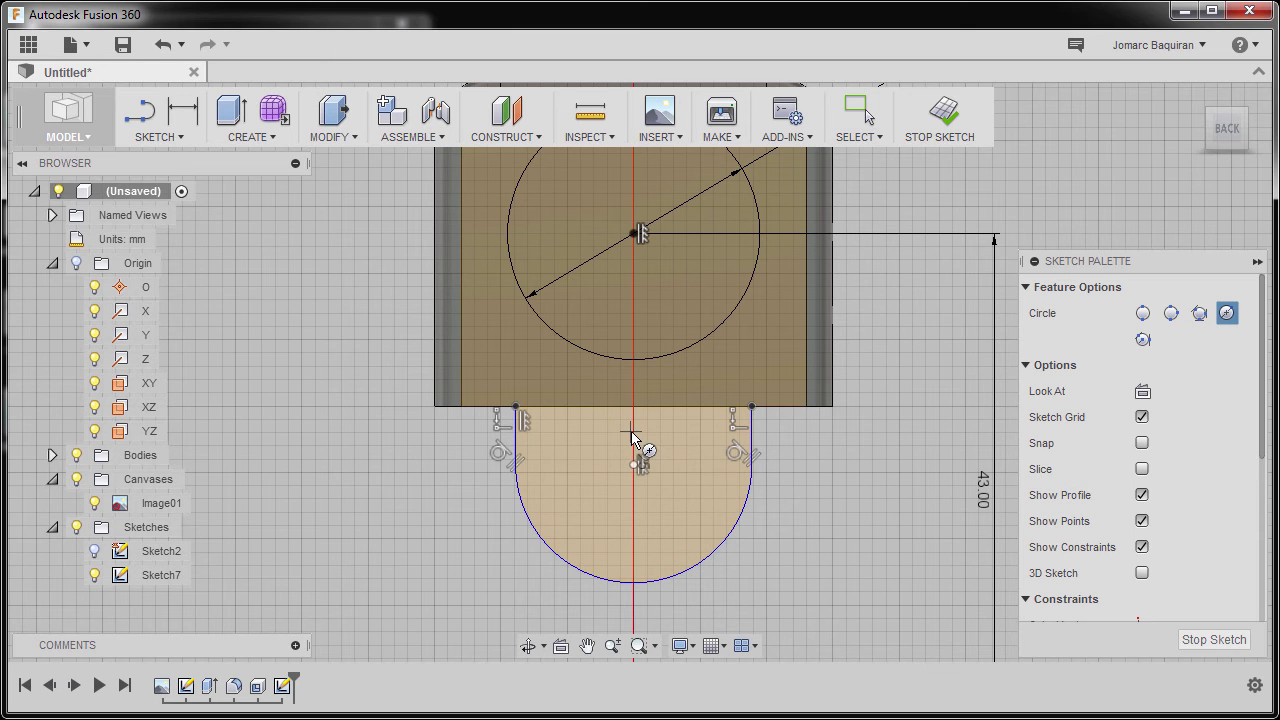
# - Draw a circle inside the lug and align its centre vertically below the upper circle's centre
pyautogui.click(630, 431)
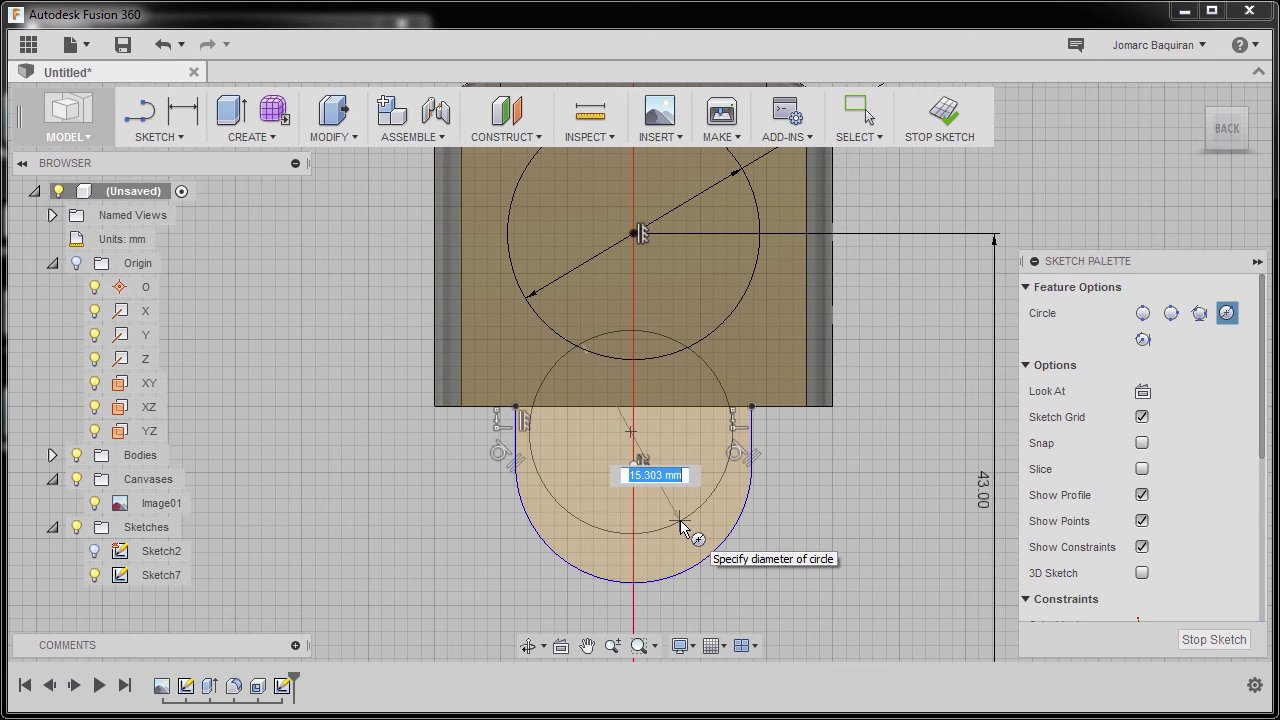
pyautogui.click(679, 522)
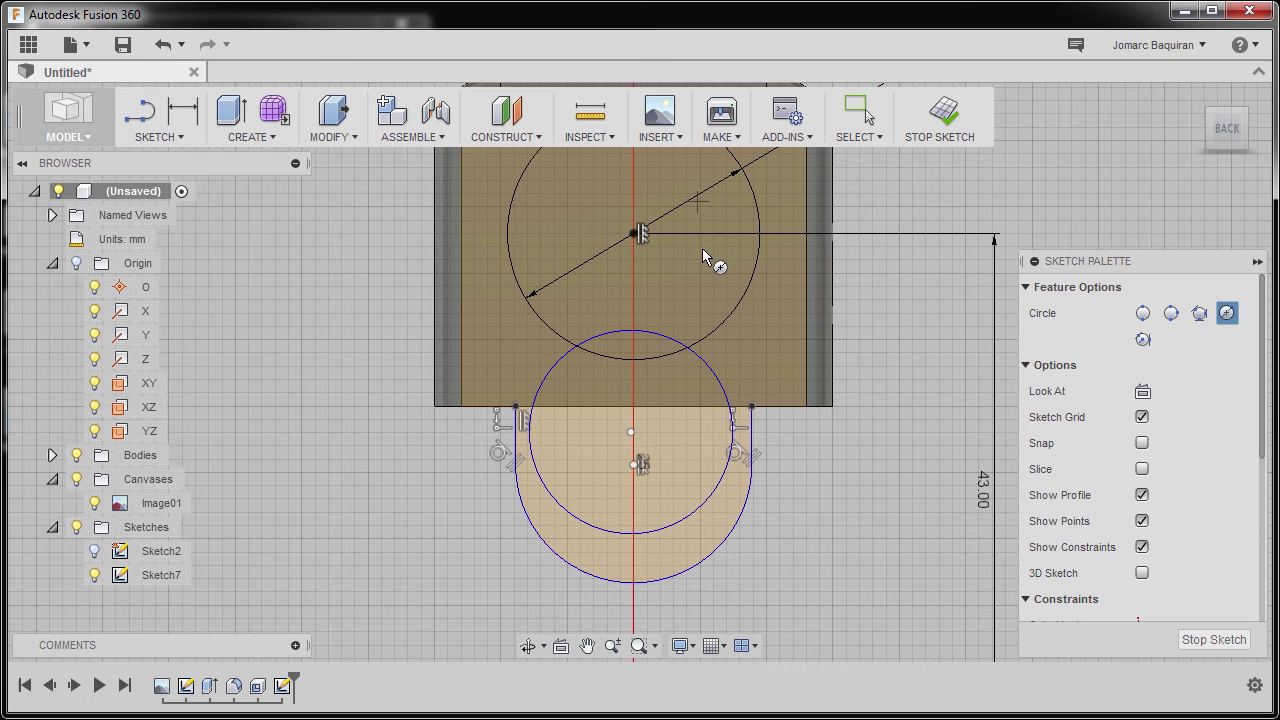
pyautogui.press('Escape')
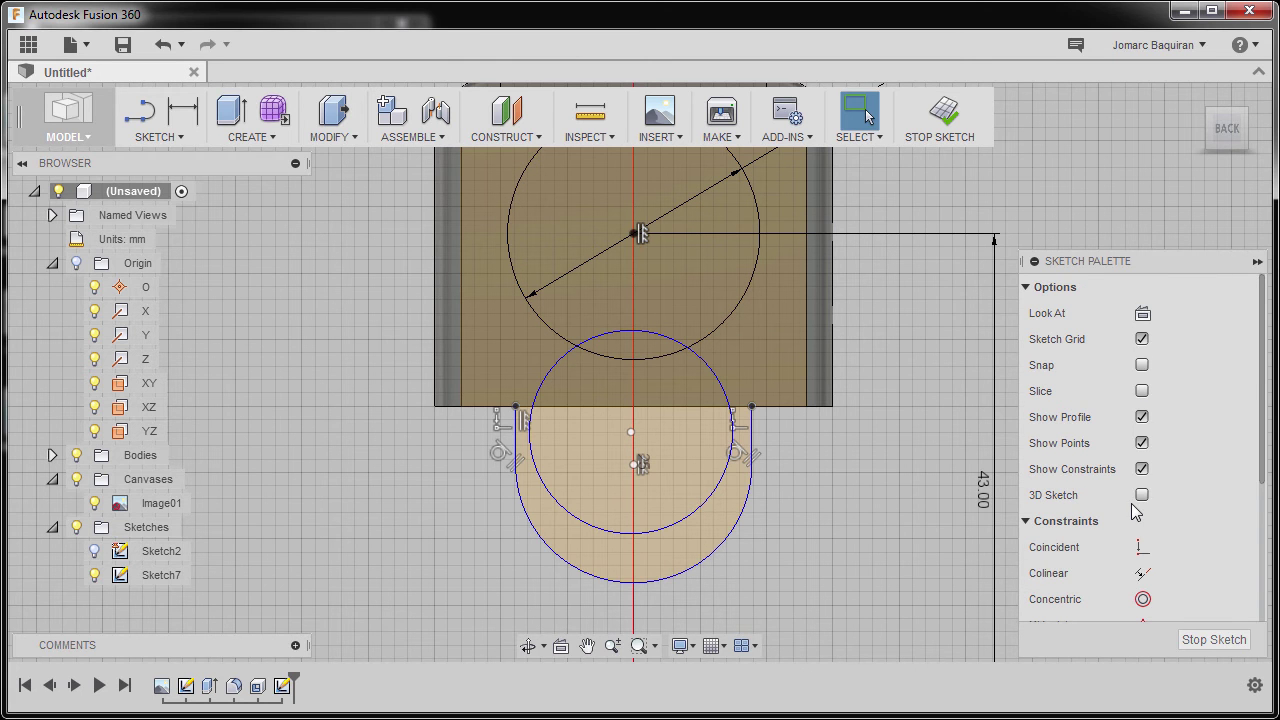
pyautogui.scroll(-3, 1136, 512)
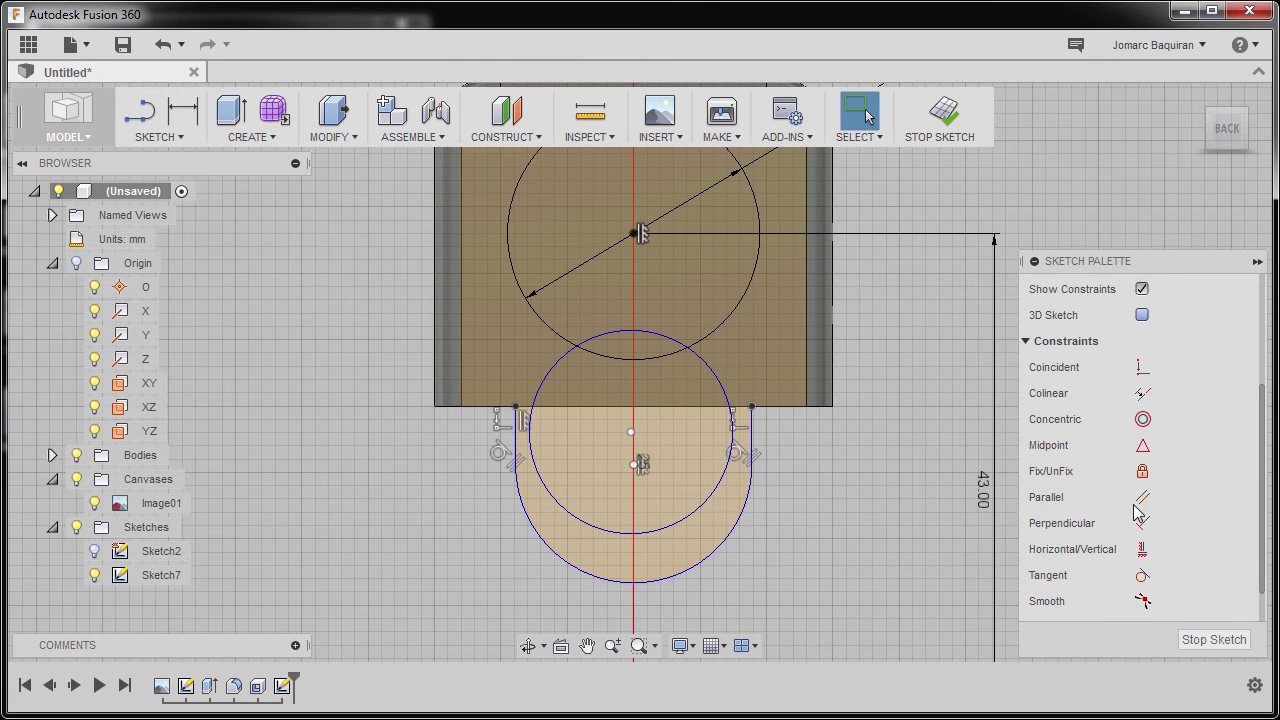
pyautogui.click(1146, 556)
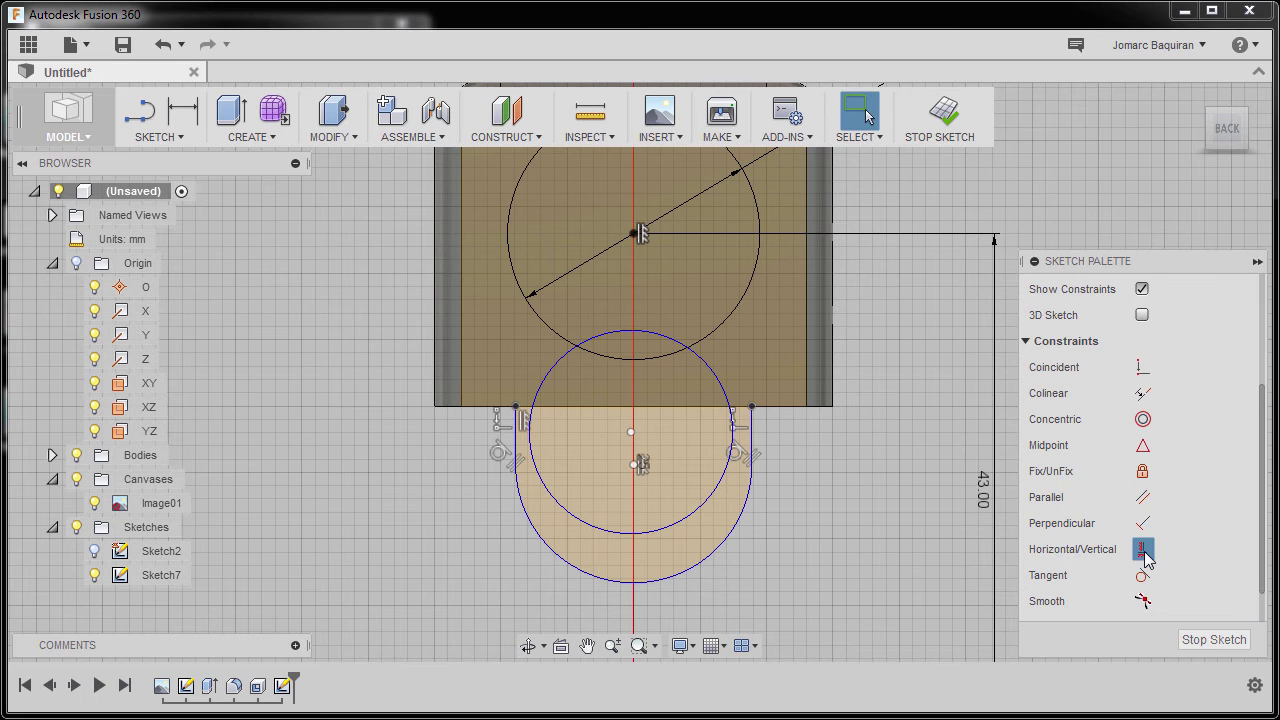
pyautogui.click(634, 234)
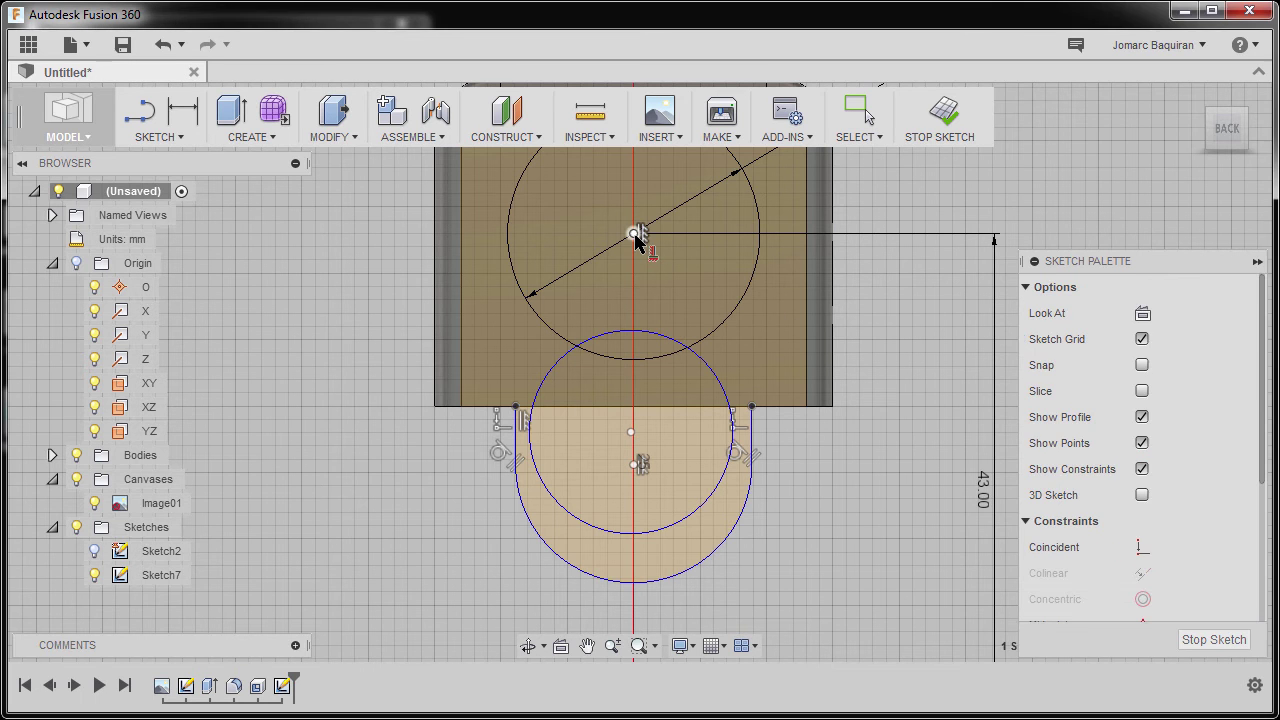
pyautogui.click(630, 433)
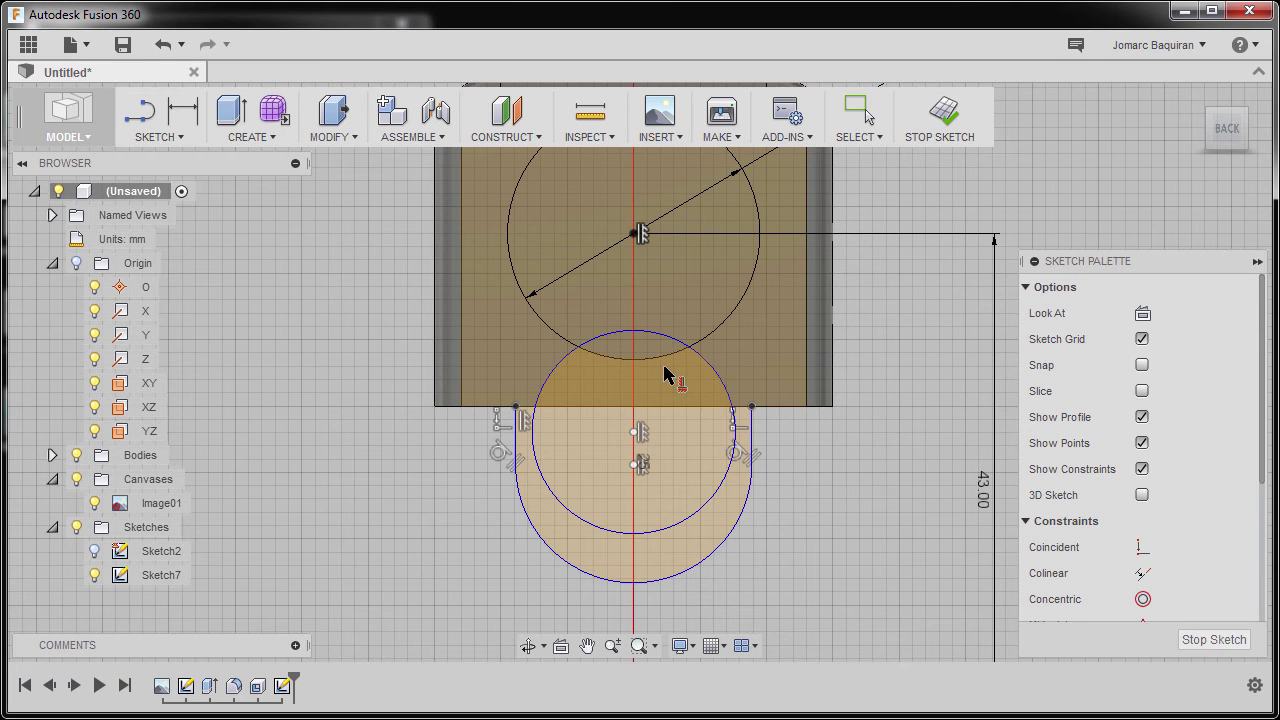
pyautogui.press('Escape')
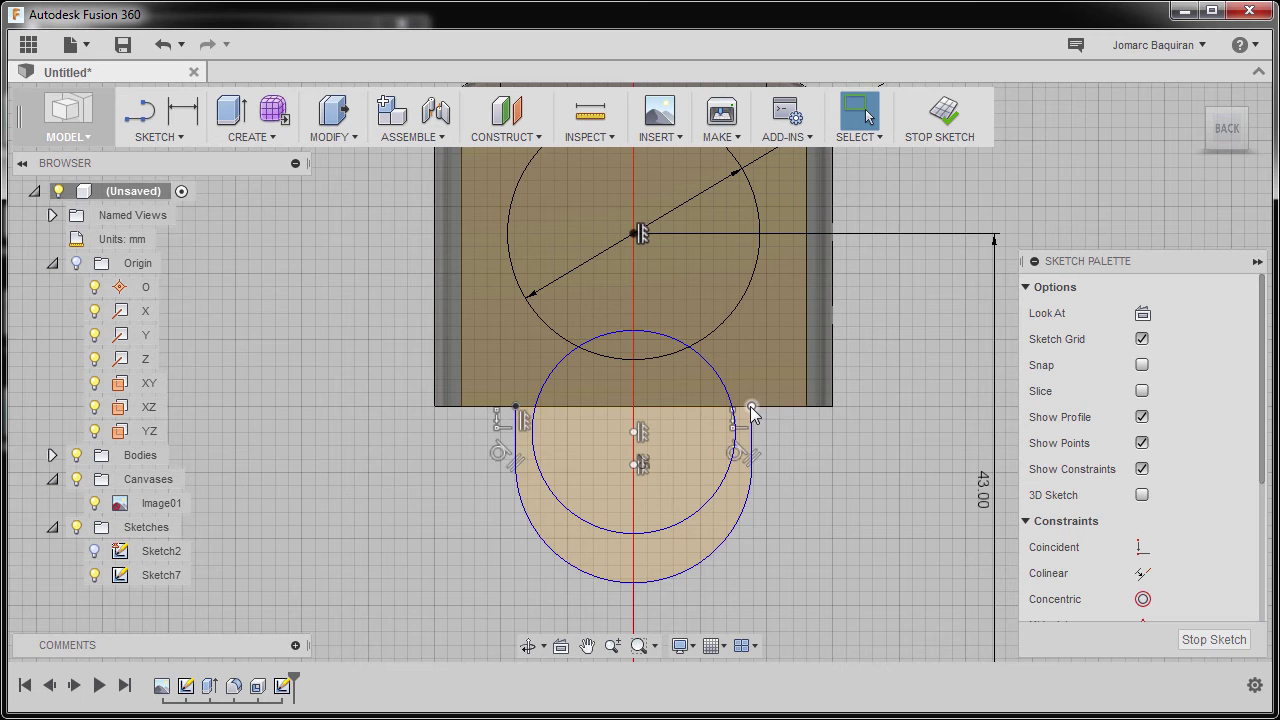
# - Widen the lug's arc outward and reposition and slightly enlarge the inner circle
pyautogui.moveTo(753, 410); pyautogui.dragTo(780, 416)
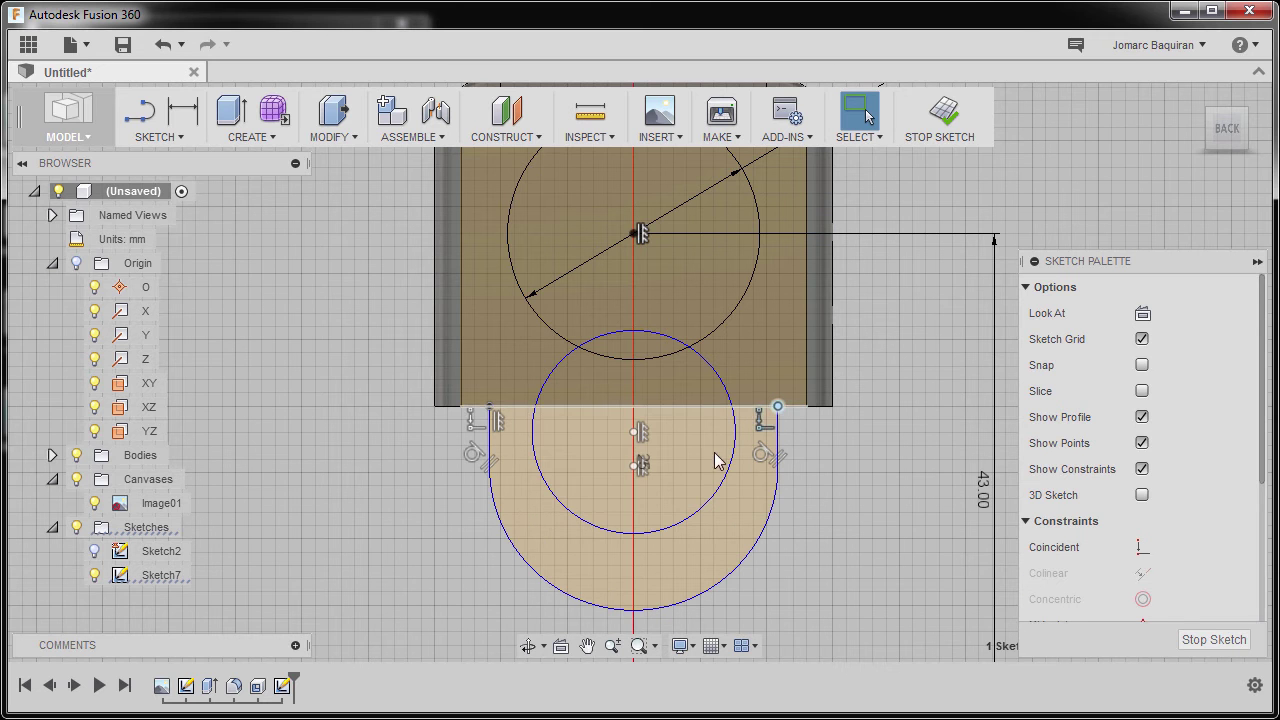
pyautogui.moveTo(632, 433); pyautogui.dragTo(631, 503)
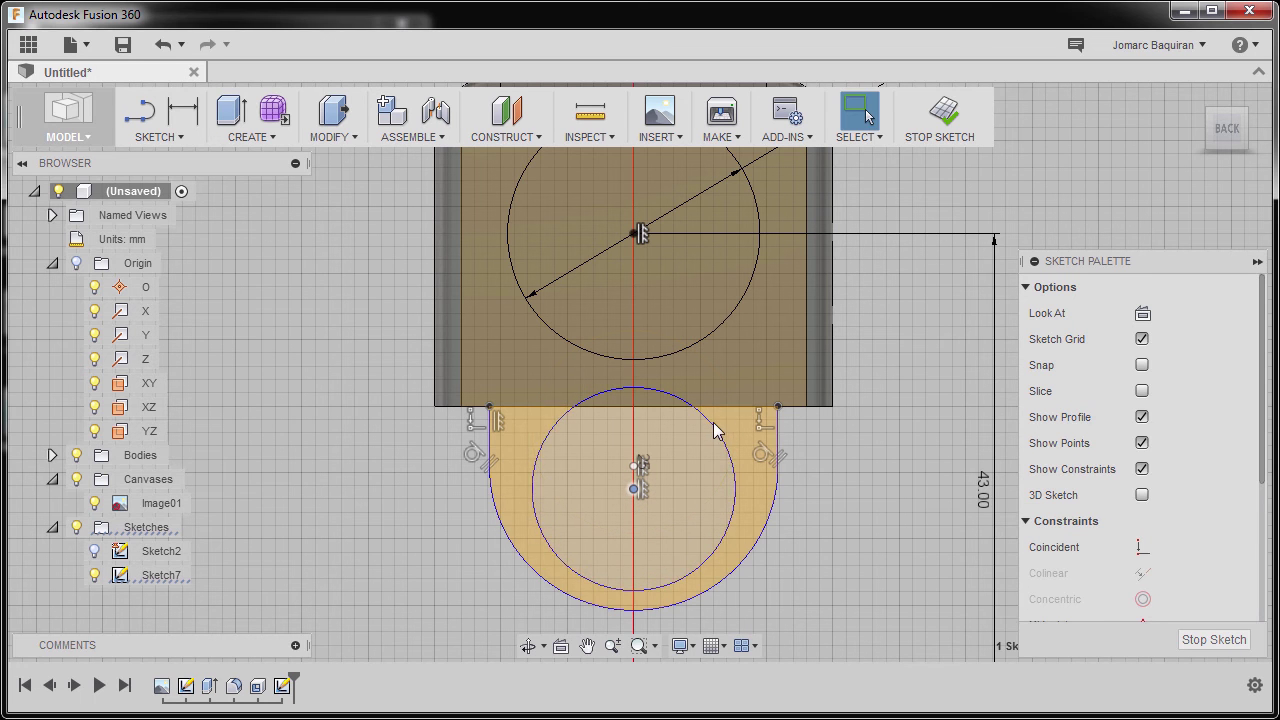
pyautogui.moveTo(713, 423); pyautogui.dragTo(713, 428)
pyautogui.moveTo(649, 476); pyautogui.dragTo(637, 497)
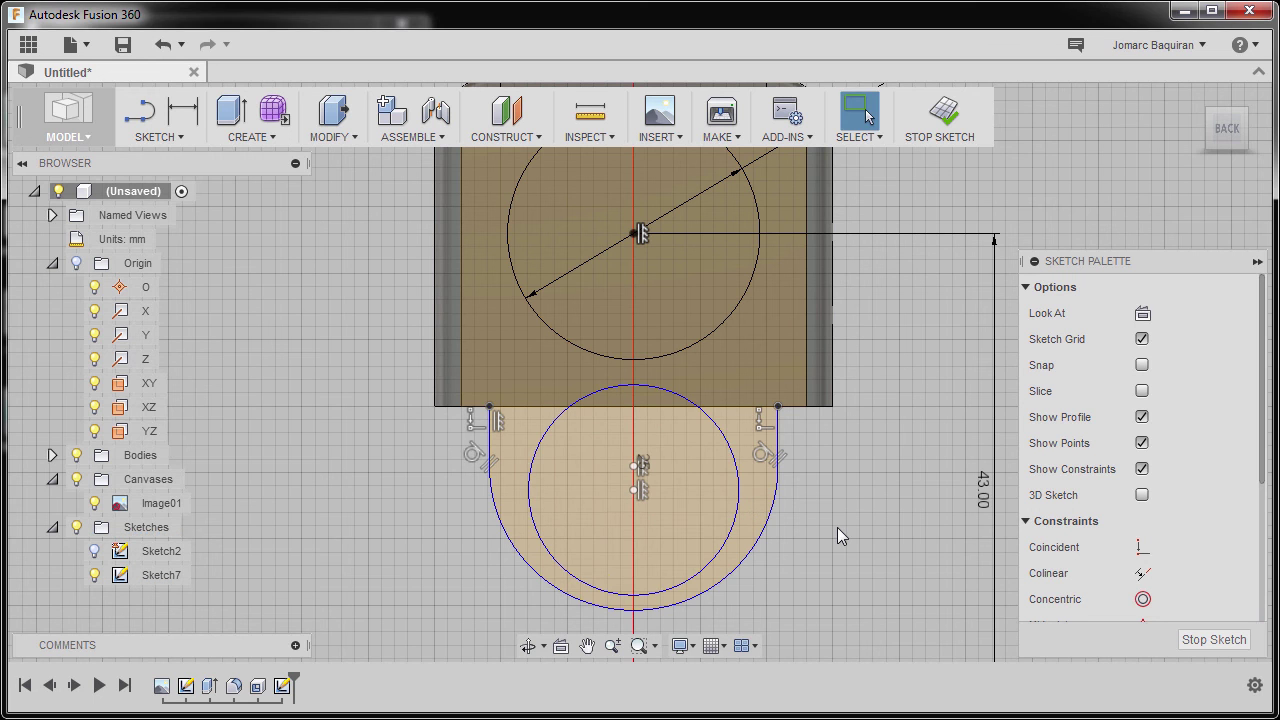
# - Dimension the inner circle to Ø16 mm and the outer lug arc to R11
pyautogui.press('d')
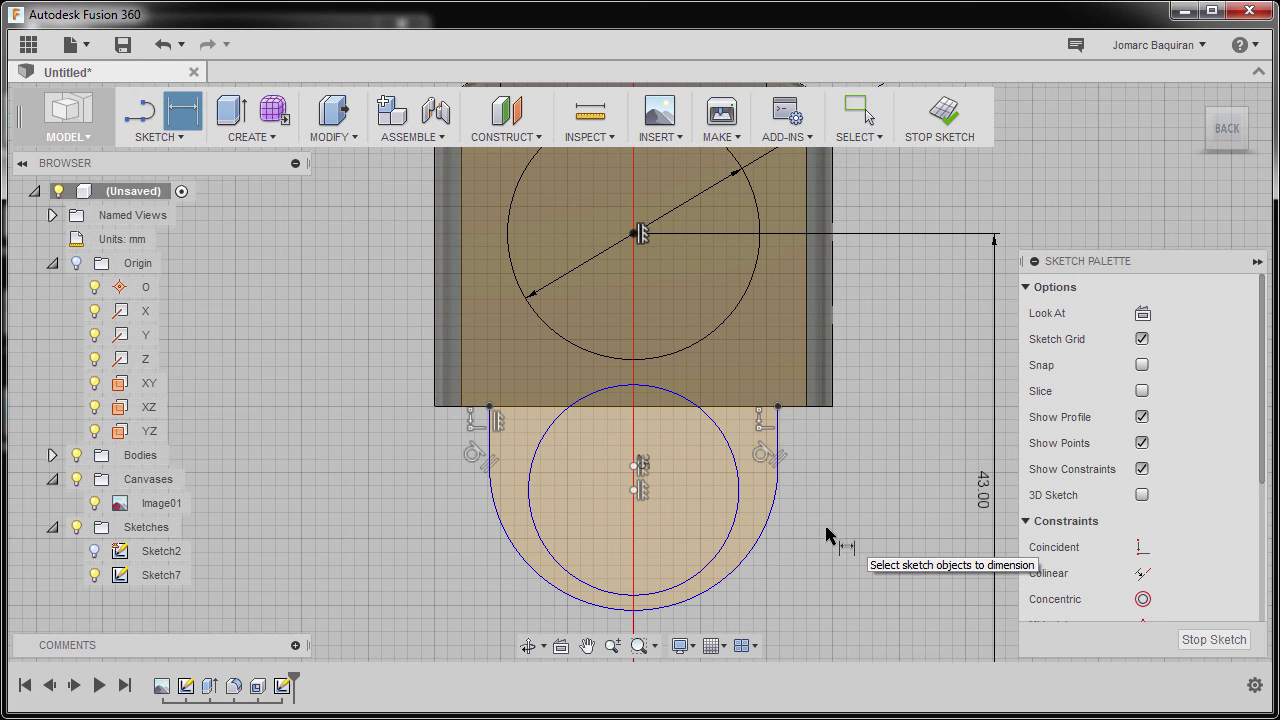
pyautogui.click(715, 432)
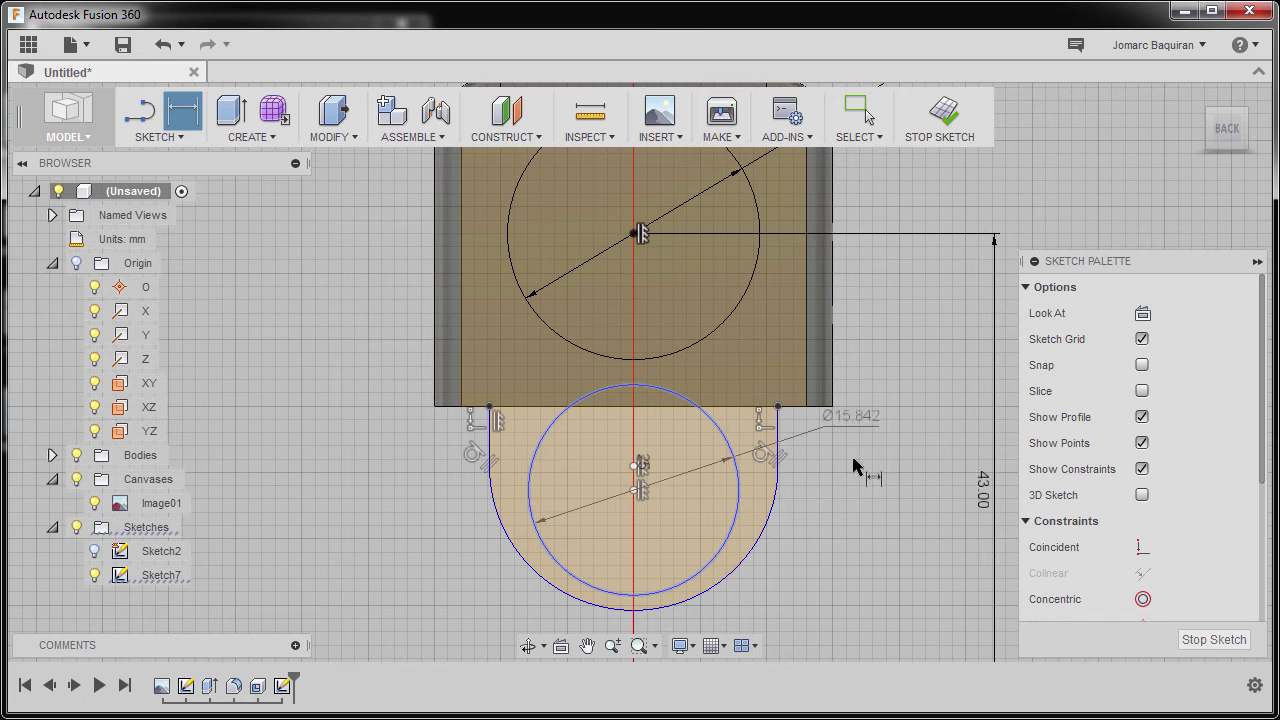
pyautogui.click(847, 525)
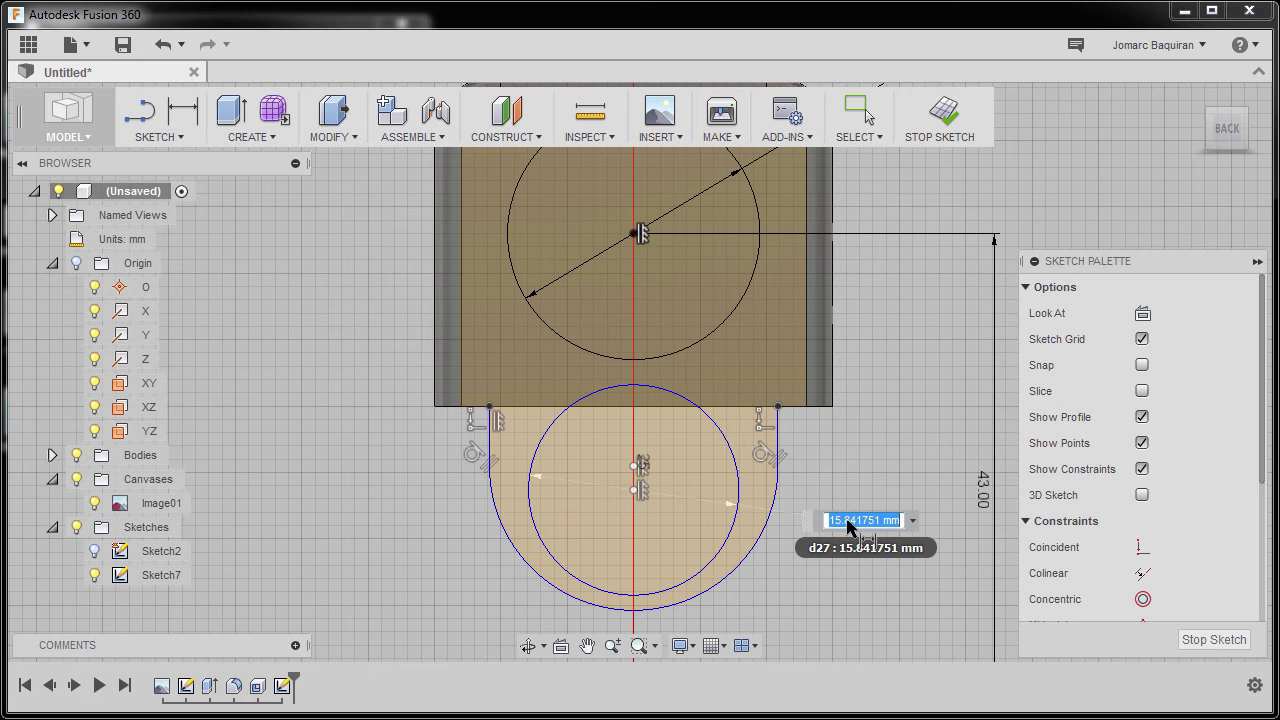
pyautogui.write('16')
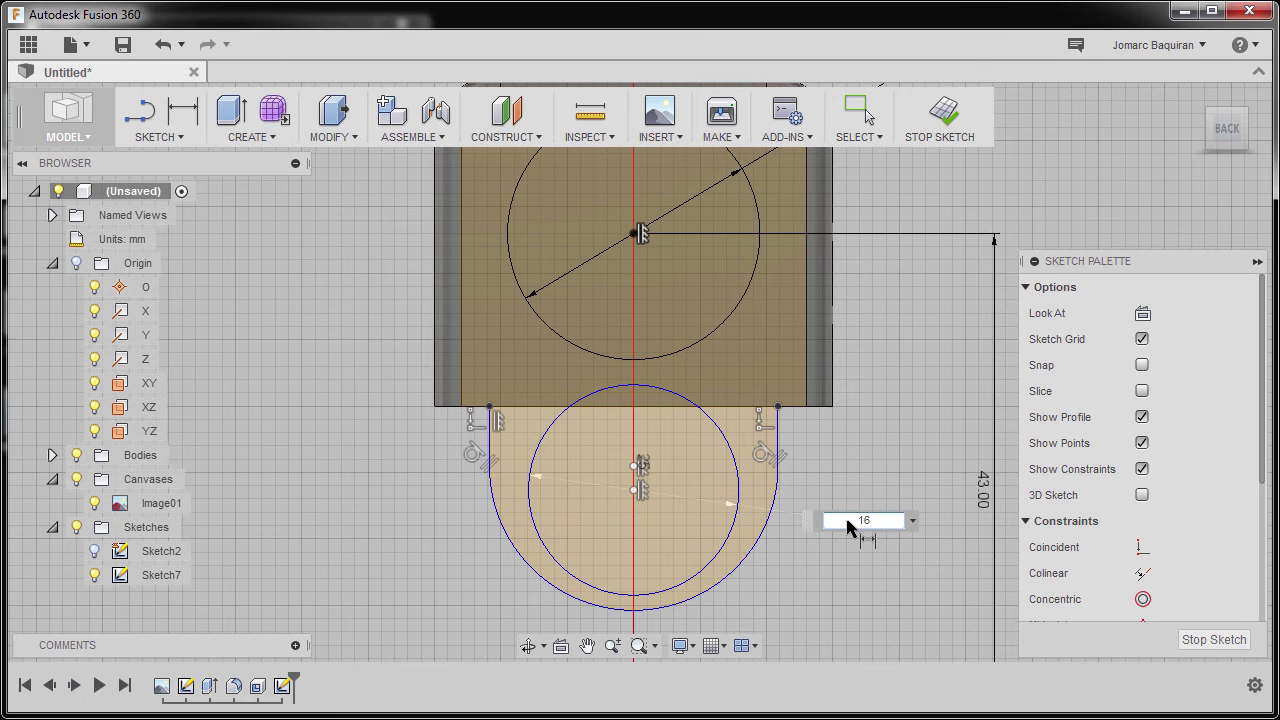
pyautogui.press('Return')
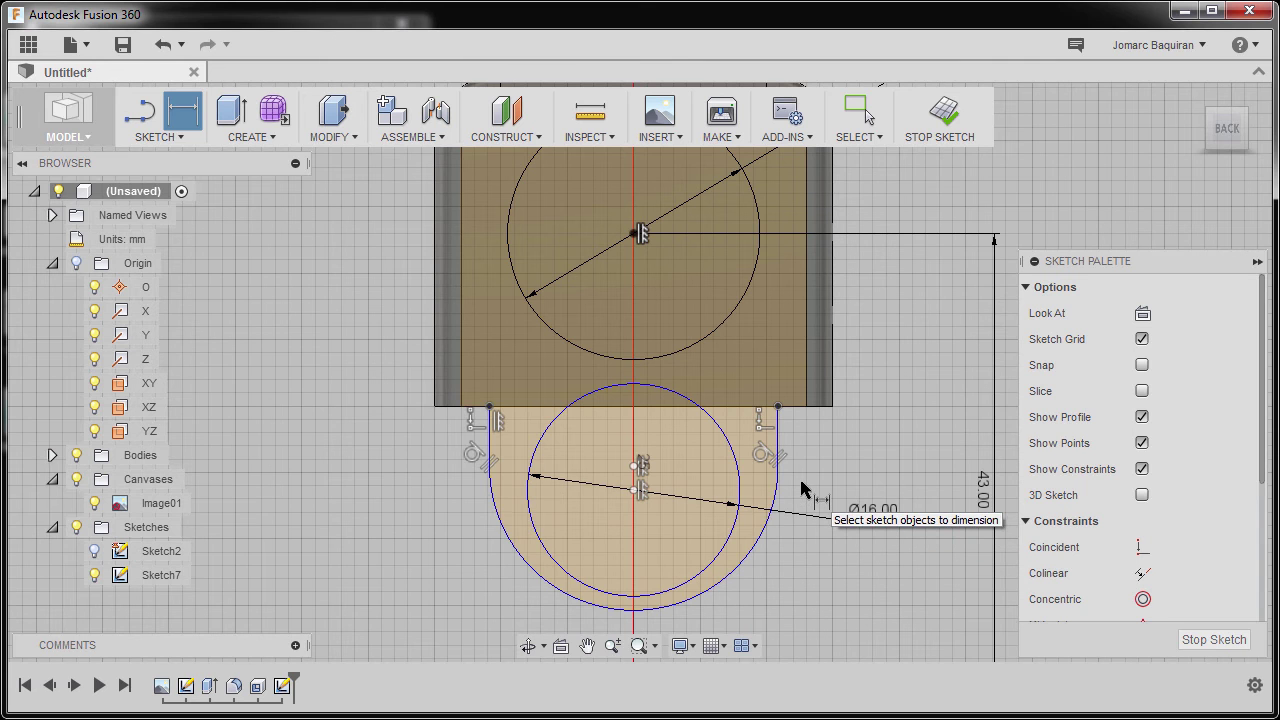
pyautogui.click(749, 562)
pyautogui.click(840, 587)
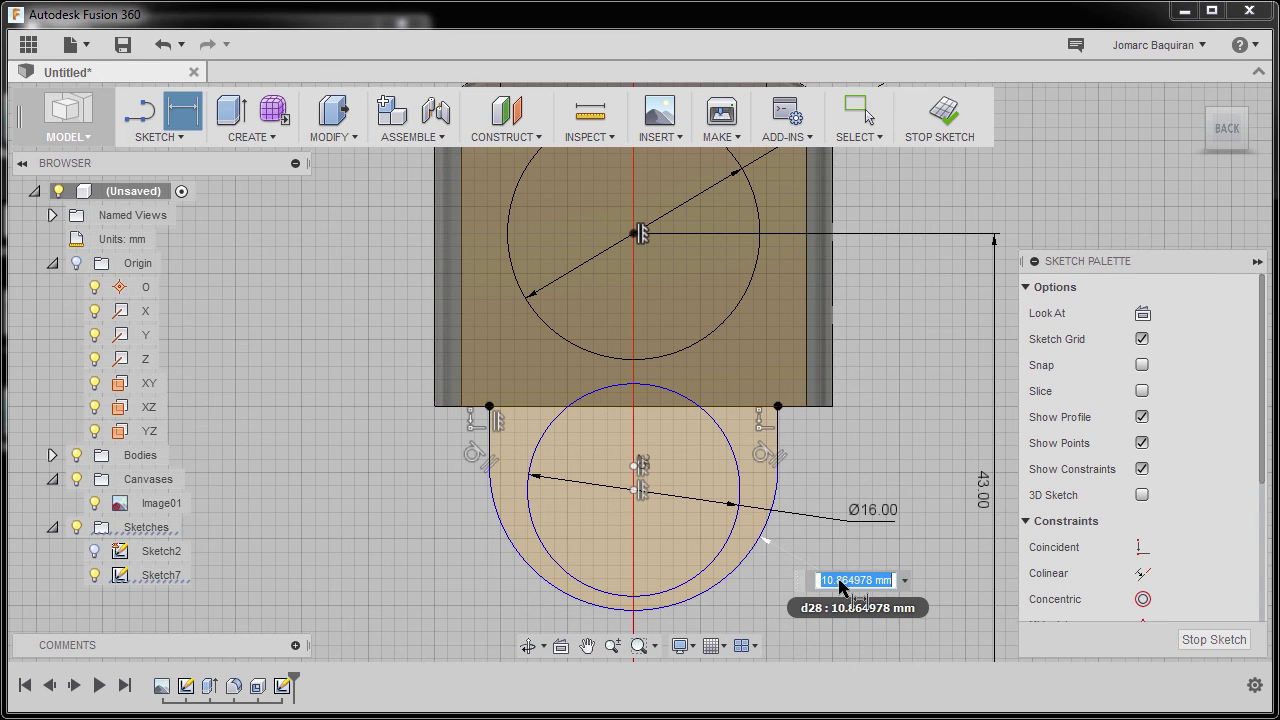
pyautogui.write('10')
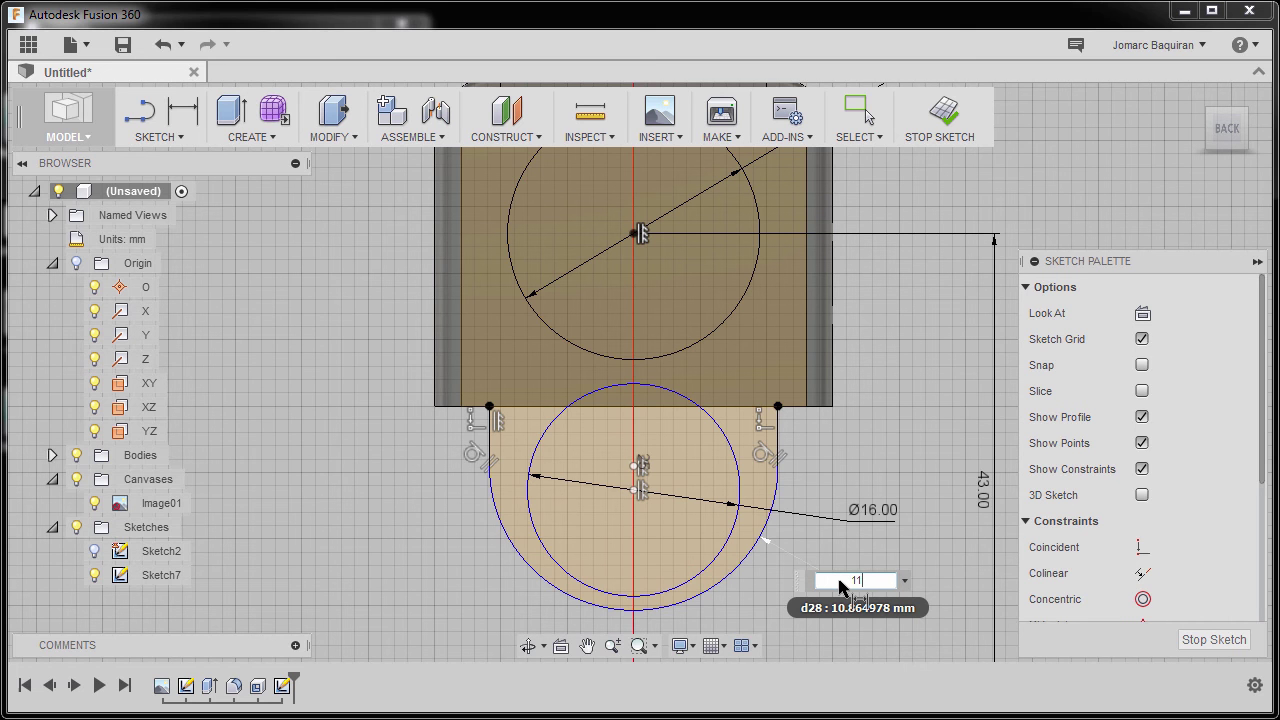
pyautogui.press('Return')
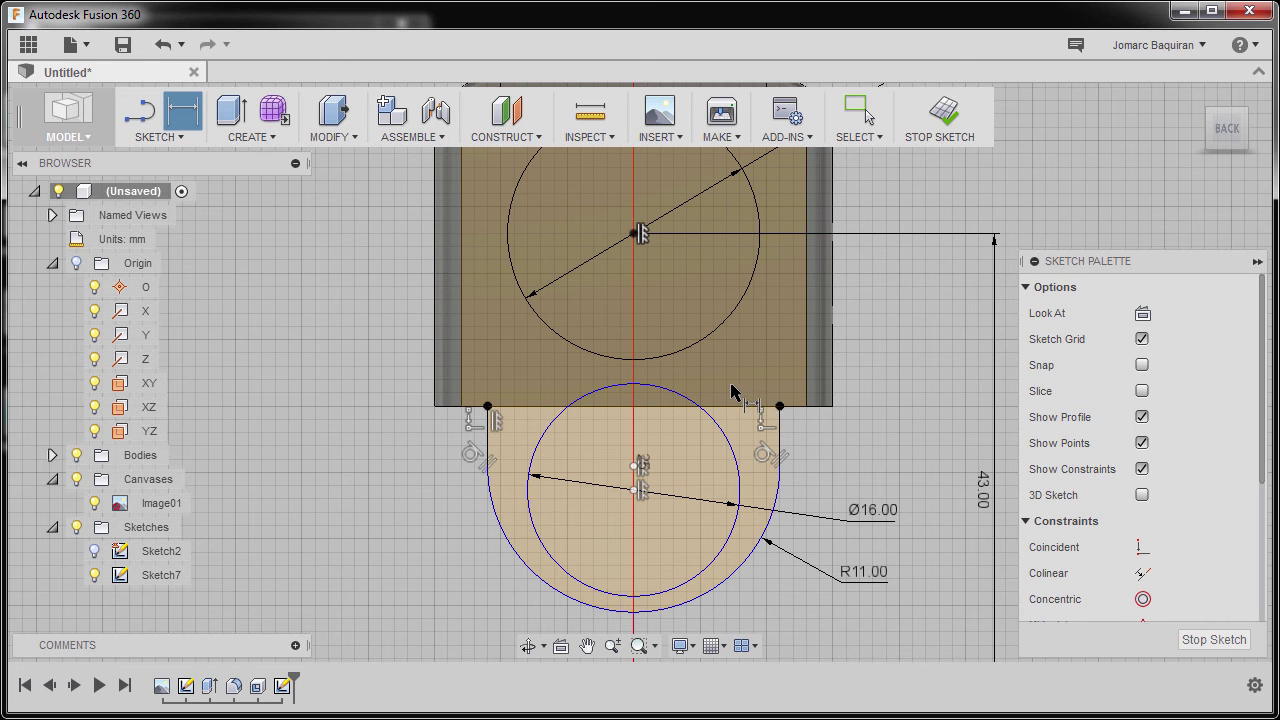
# - Dimension the vertical distance between the upper and lower circle centres as 19 mm
pyautogui.click(635, 233)
pyautogui.click(635, 490)
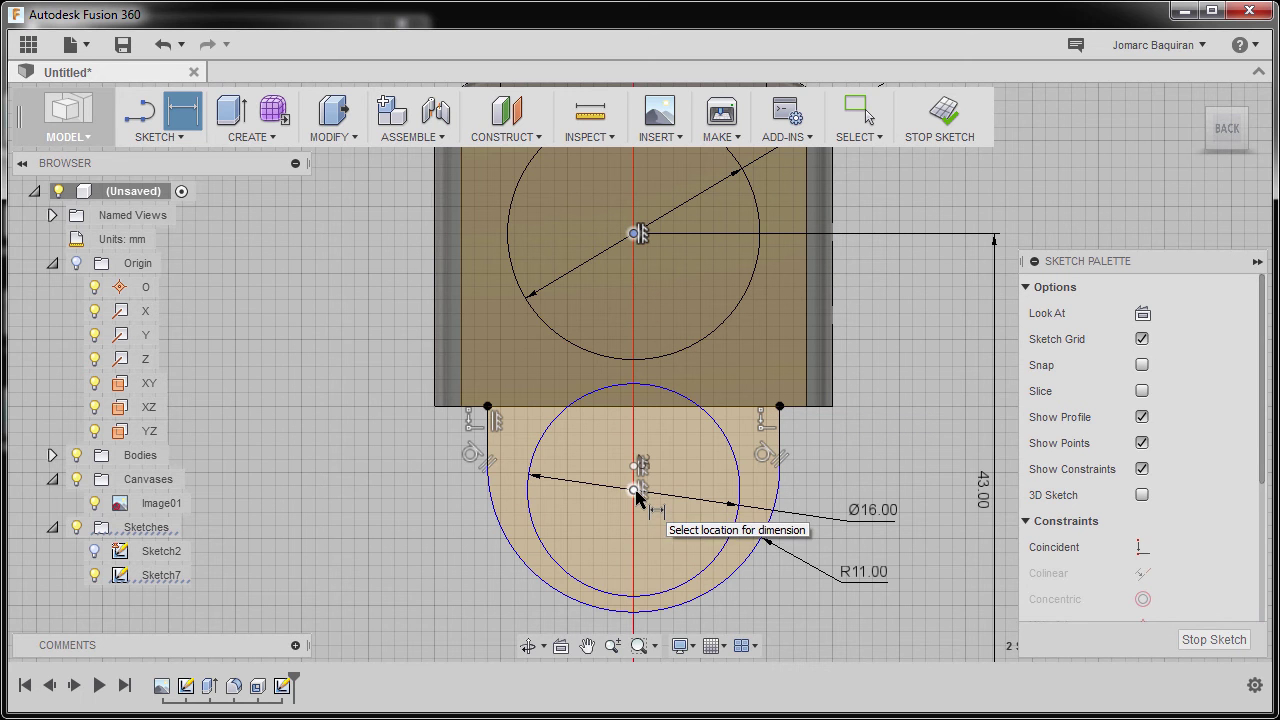
pyautogui.click(338, 357)
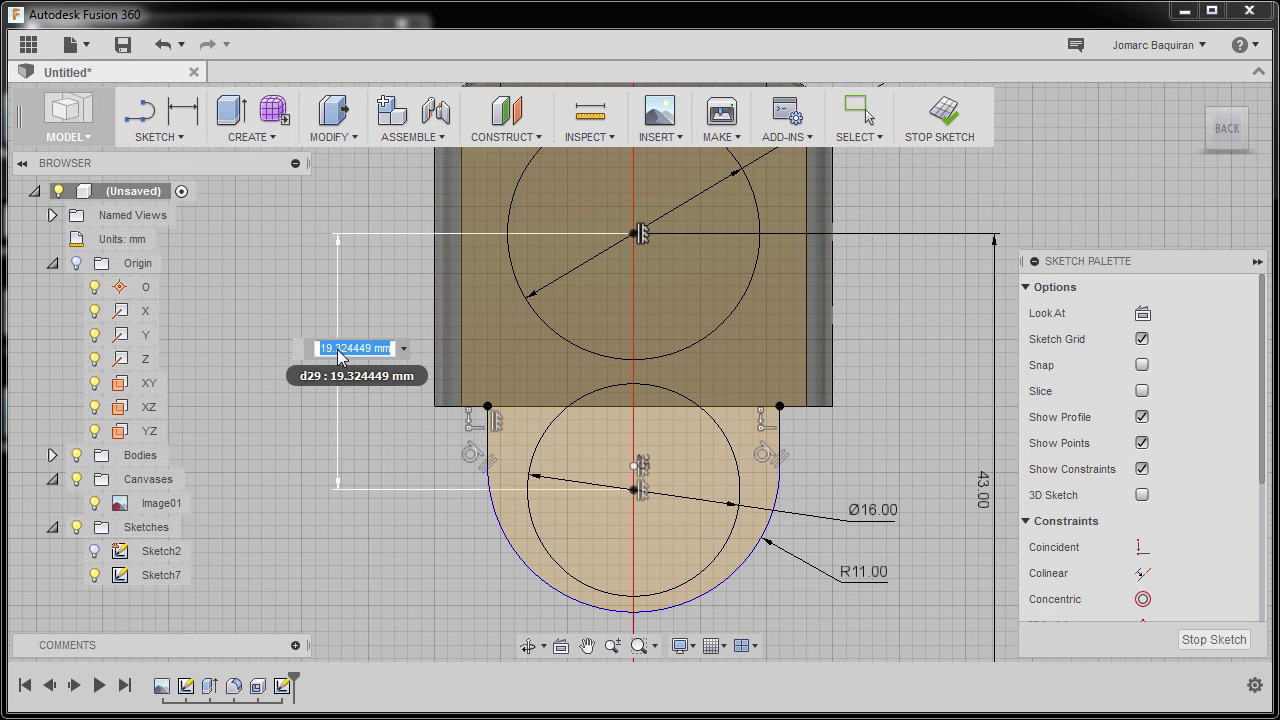
pyautogui.write('19')
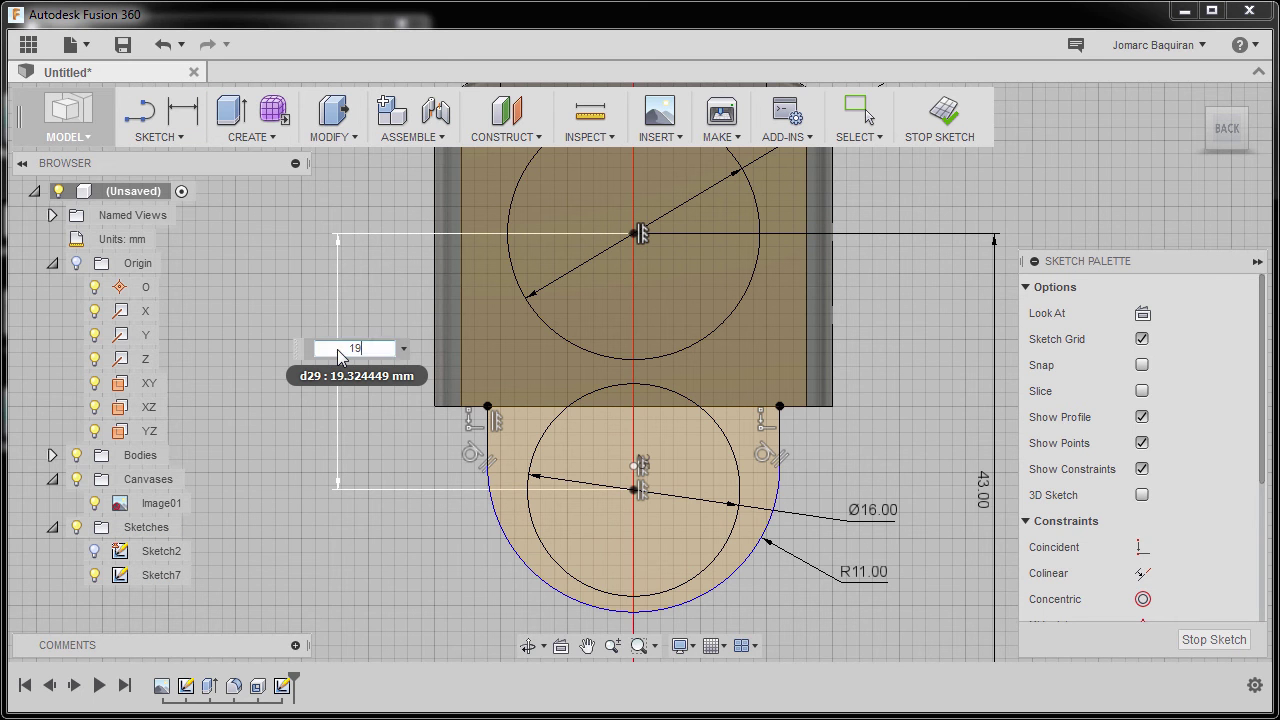
pyautogui.press('Return')
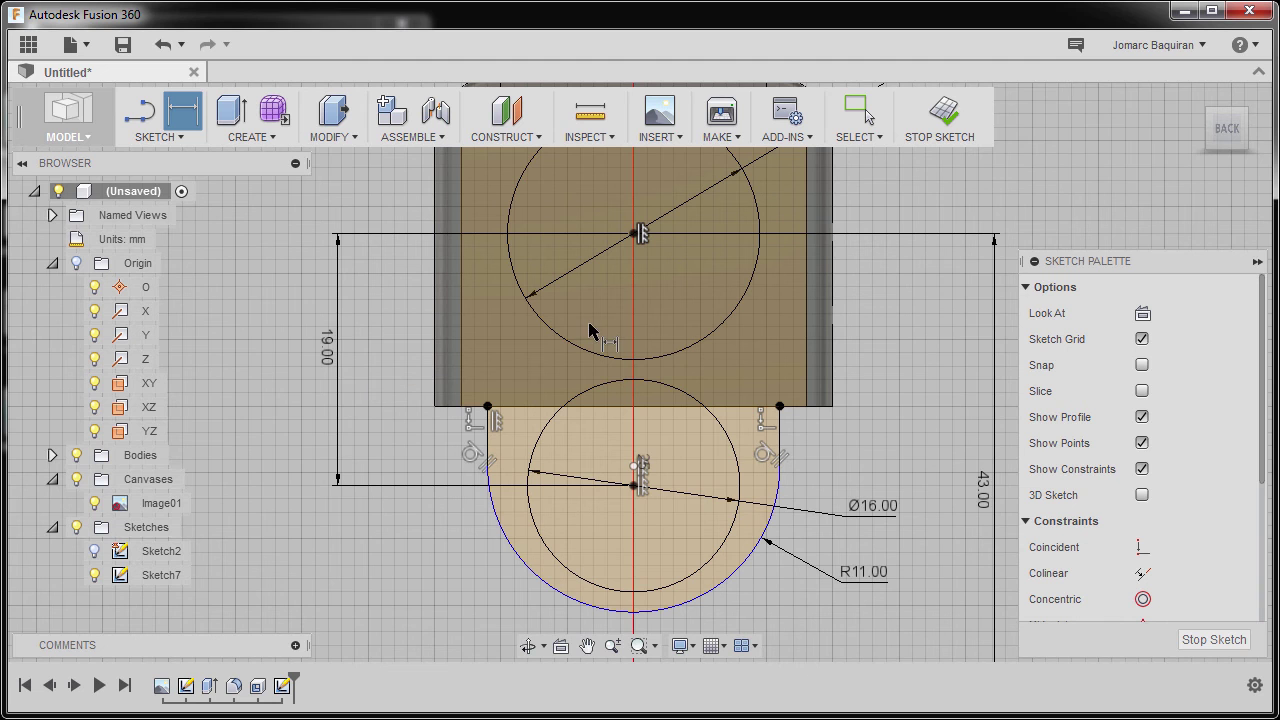
# - Add a second vertical centre distance of 18 mm, then edit it to 17.5 mm
pyautogui.click(634, 466)
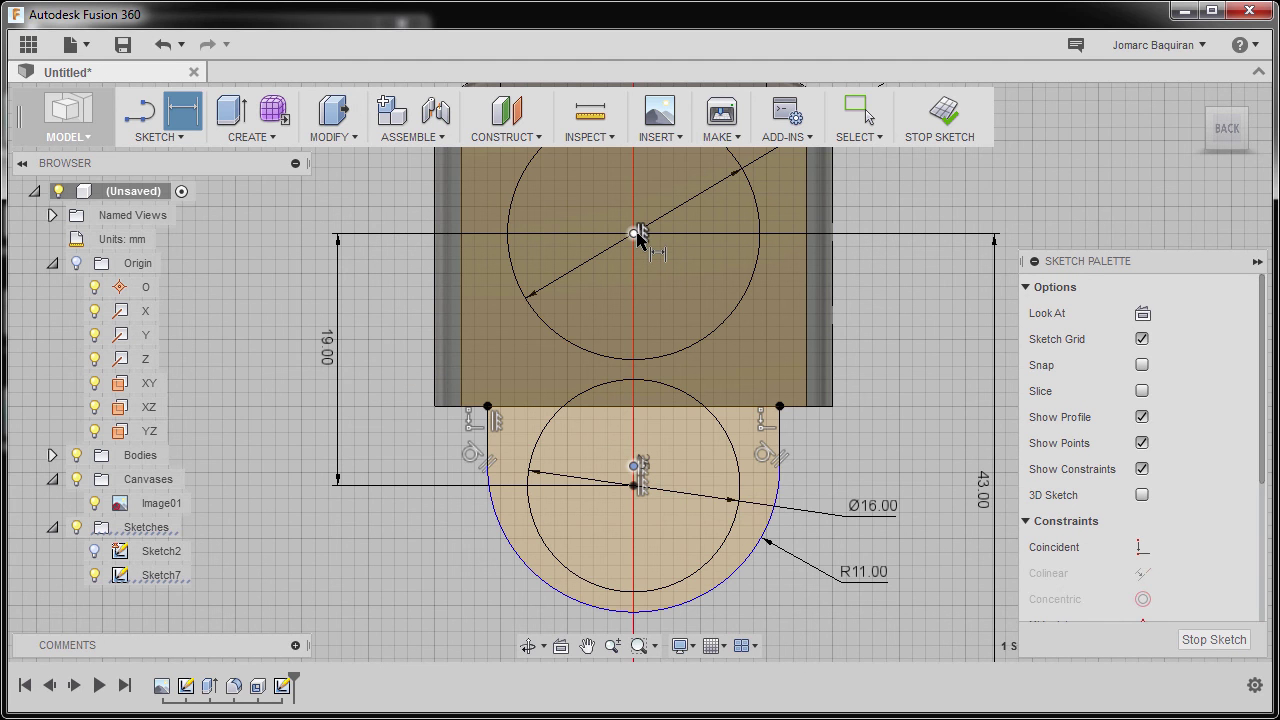
pyautogui.click(634, 234)
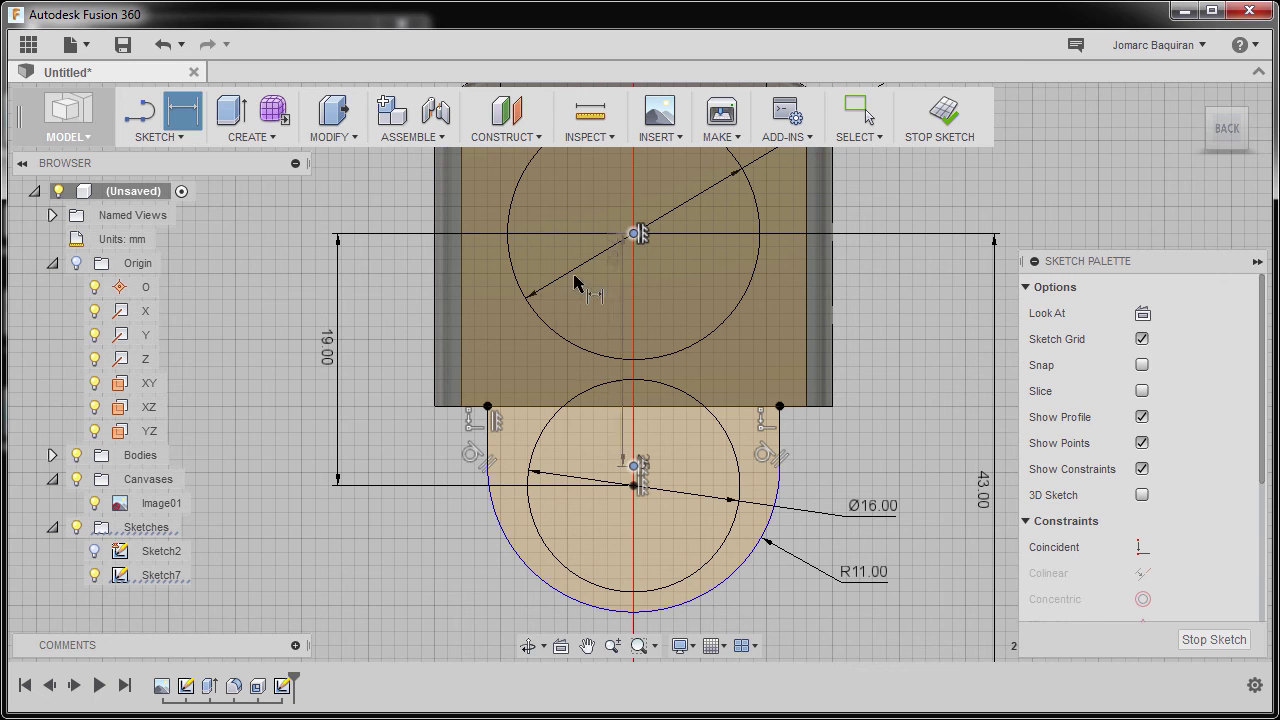
pyautogui.click(384, 344)
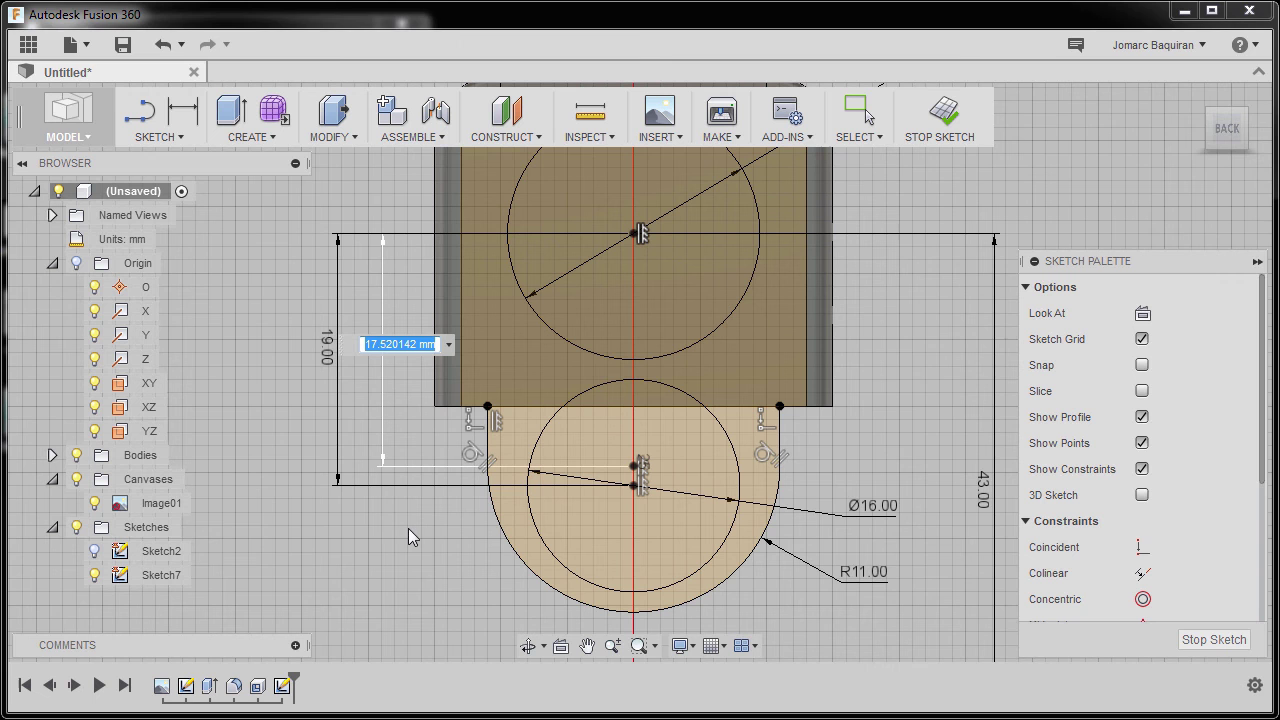
pyautogui.write('18')
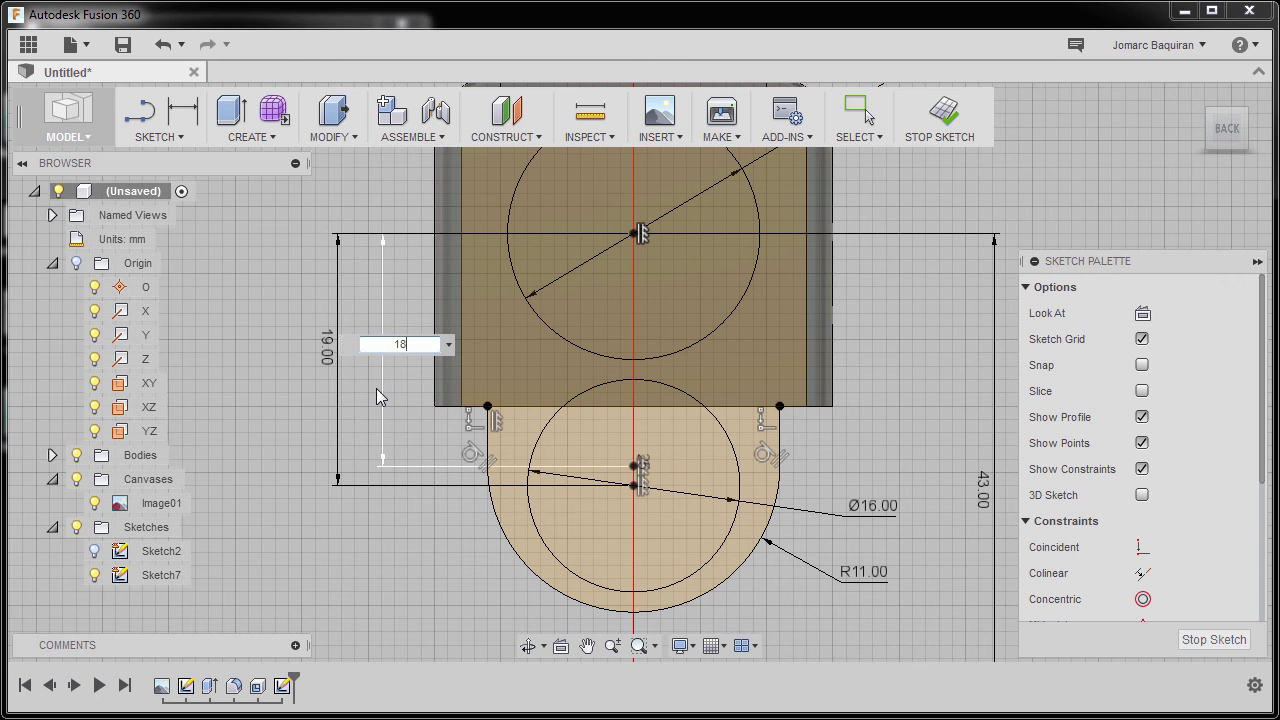
pyautogui.press('Return')
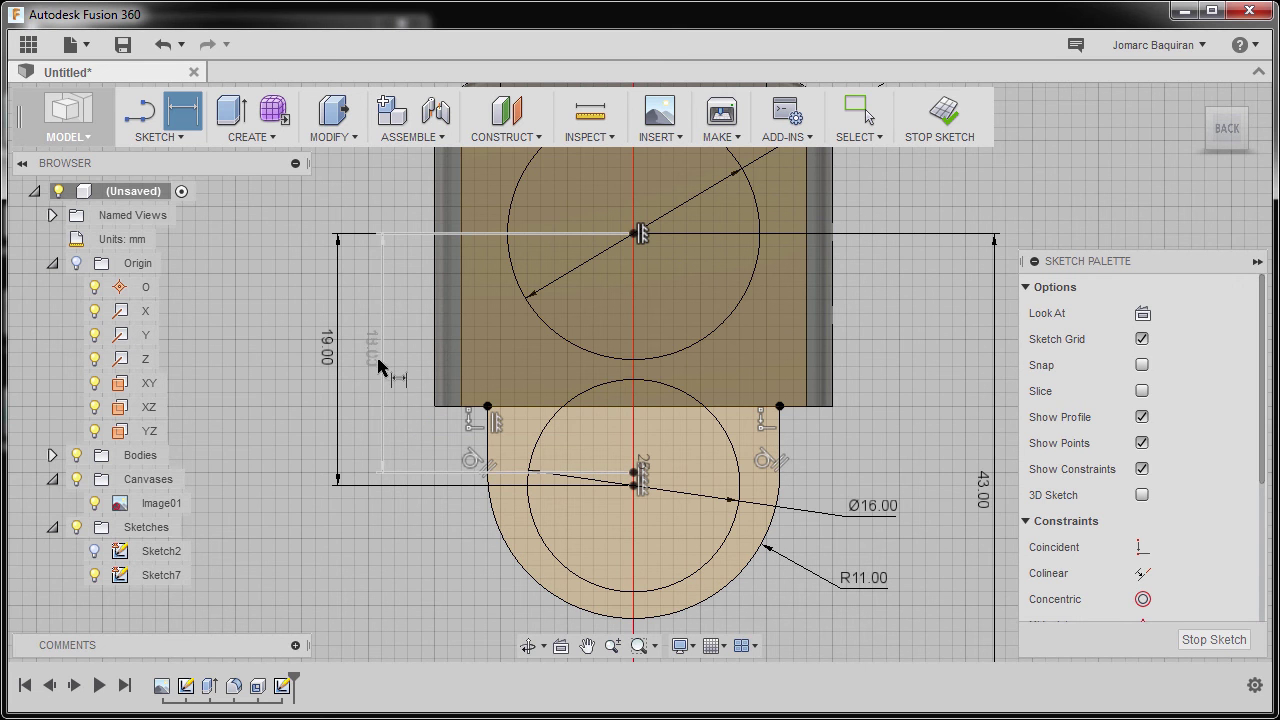
pyautogui.press('Escape')
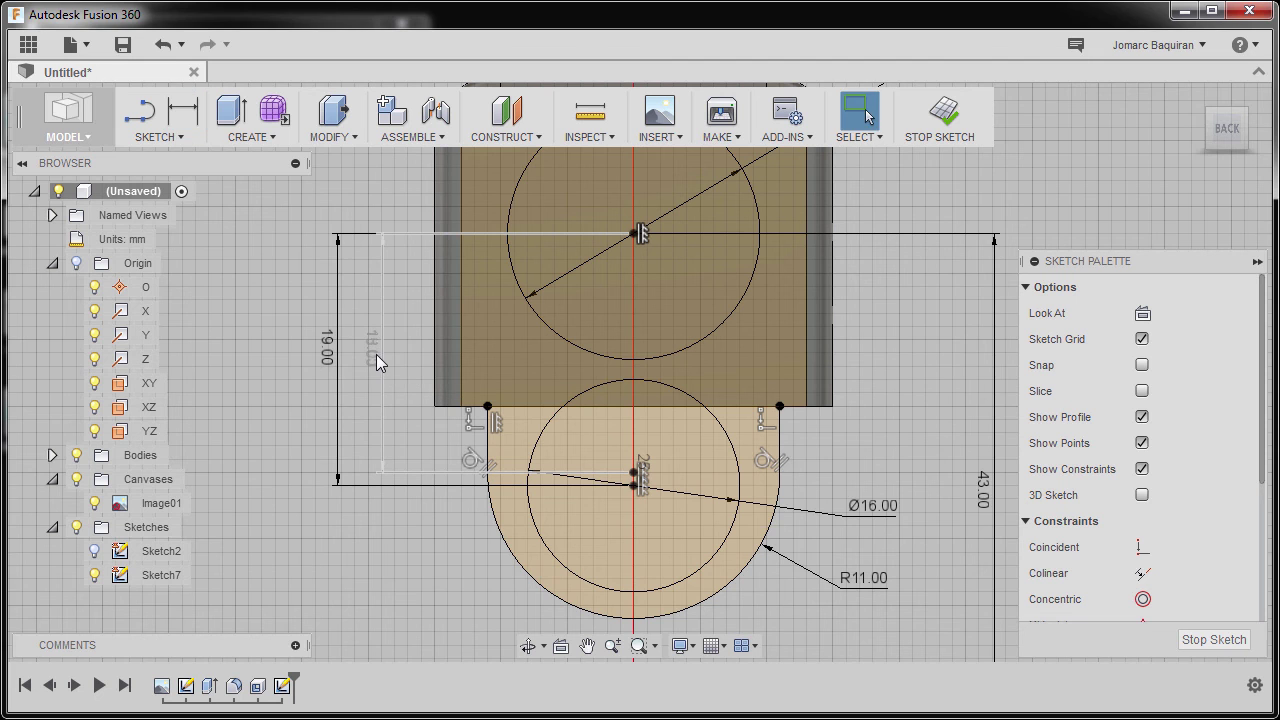
pyautogui.doubleClick(377, 350)
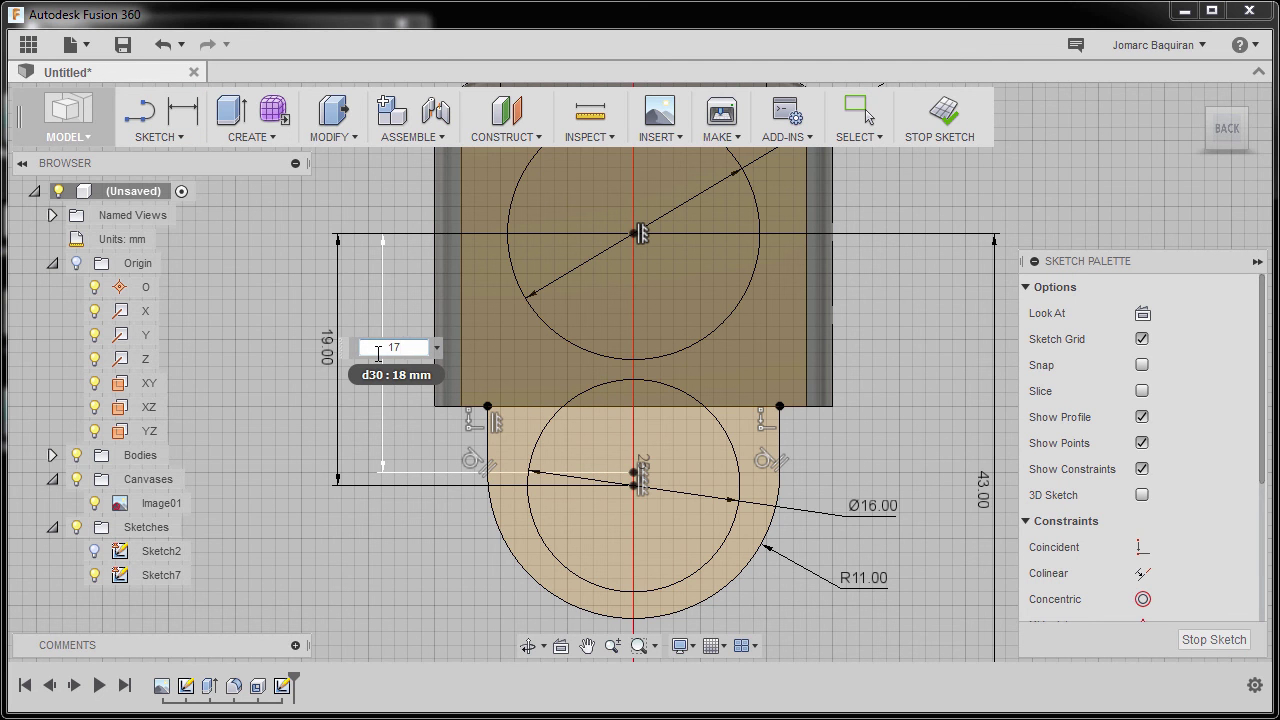
pyautogui.press('Return')
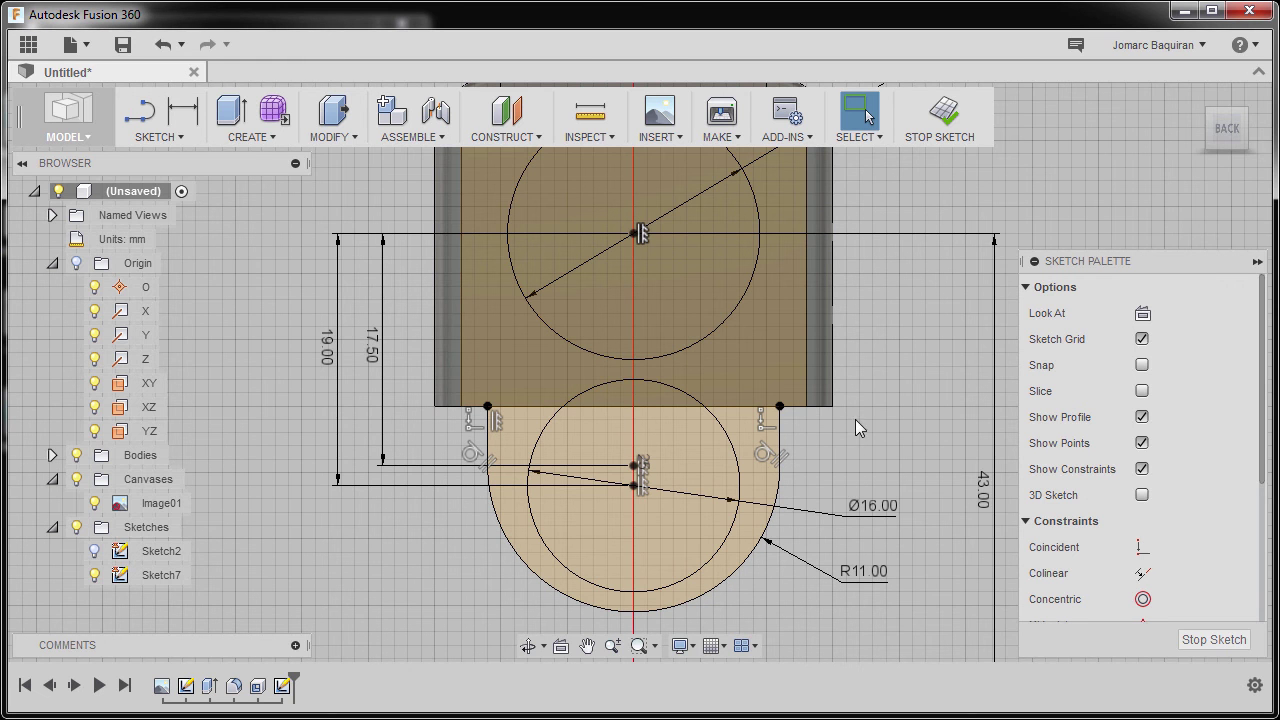
# - Place the Ø16.00 diameter dimension on the inner circle and clear the selection
pyautogui.click(755, 548)
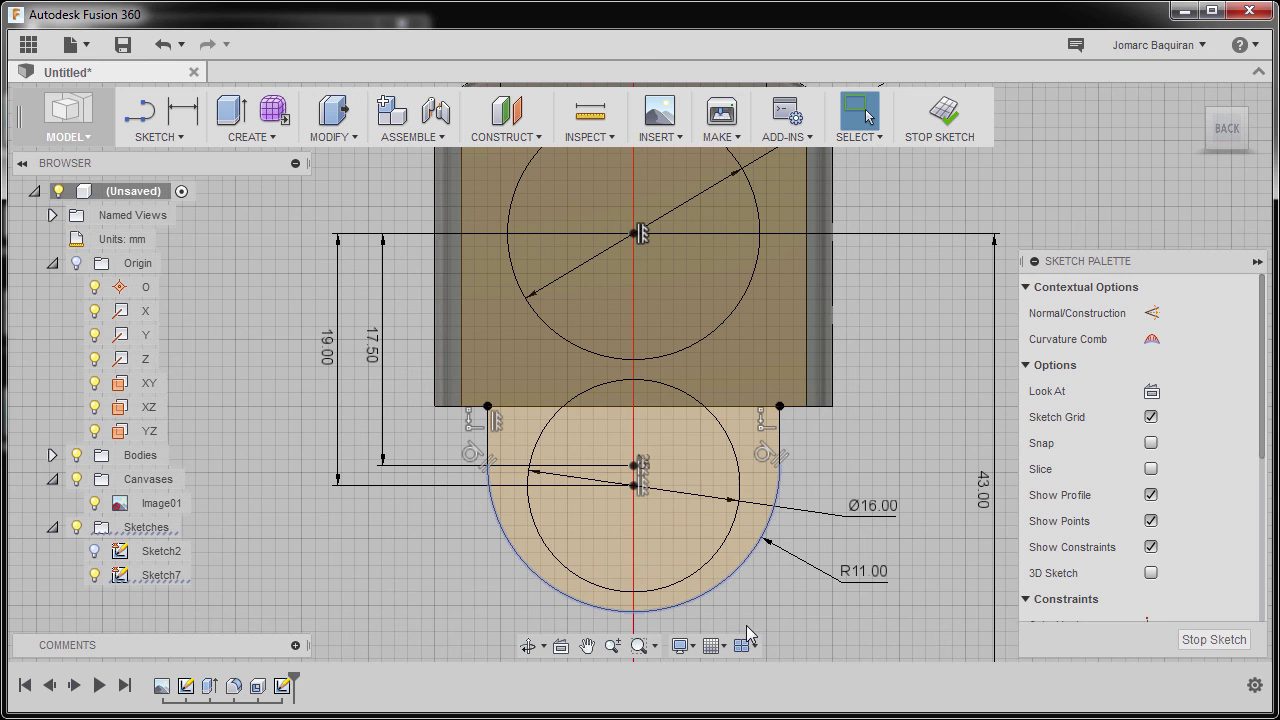
pyautogui.click(582, 414)
pyautogui.click(560, 405)
pyautogui.click(752, 505)
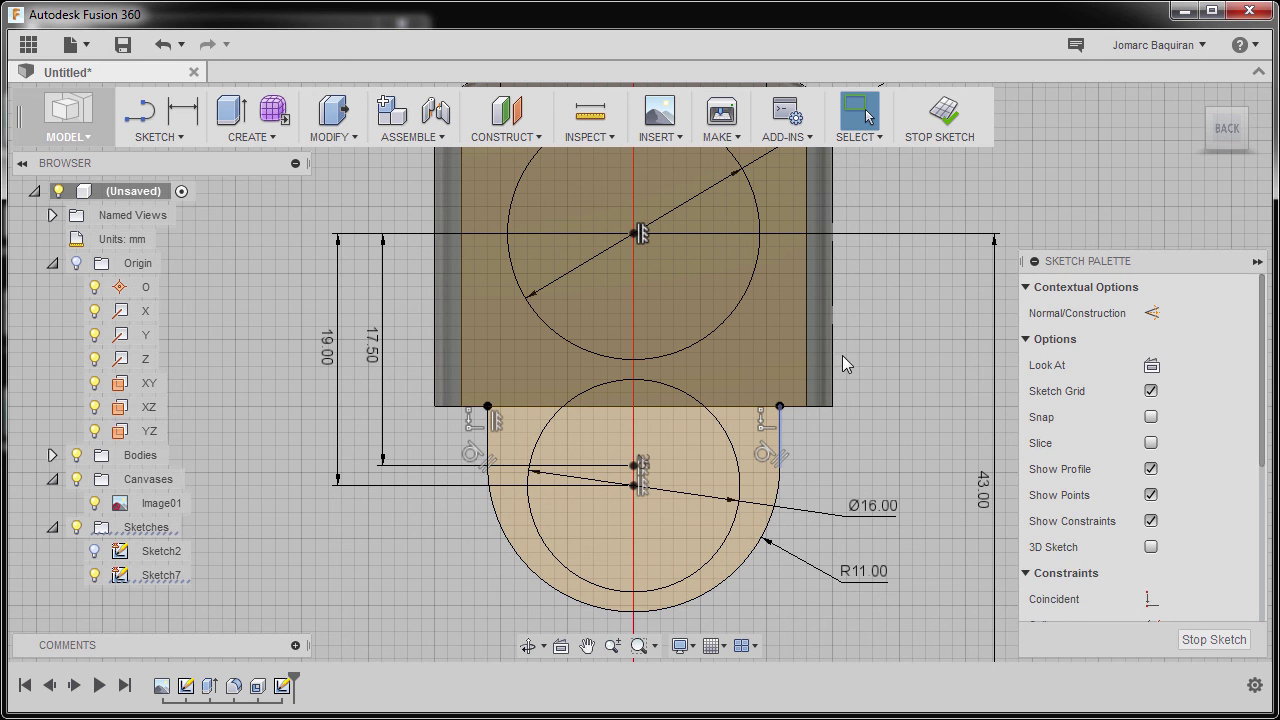
pyautogui.click(890, 390)
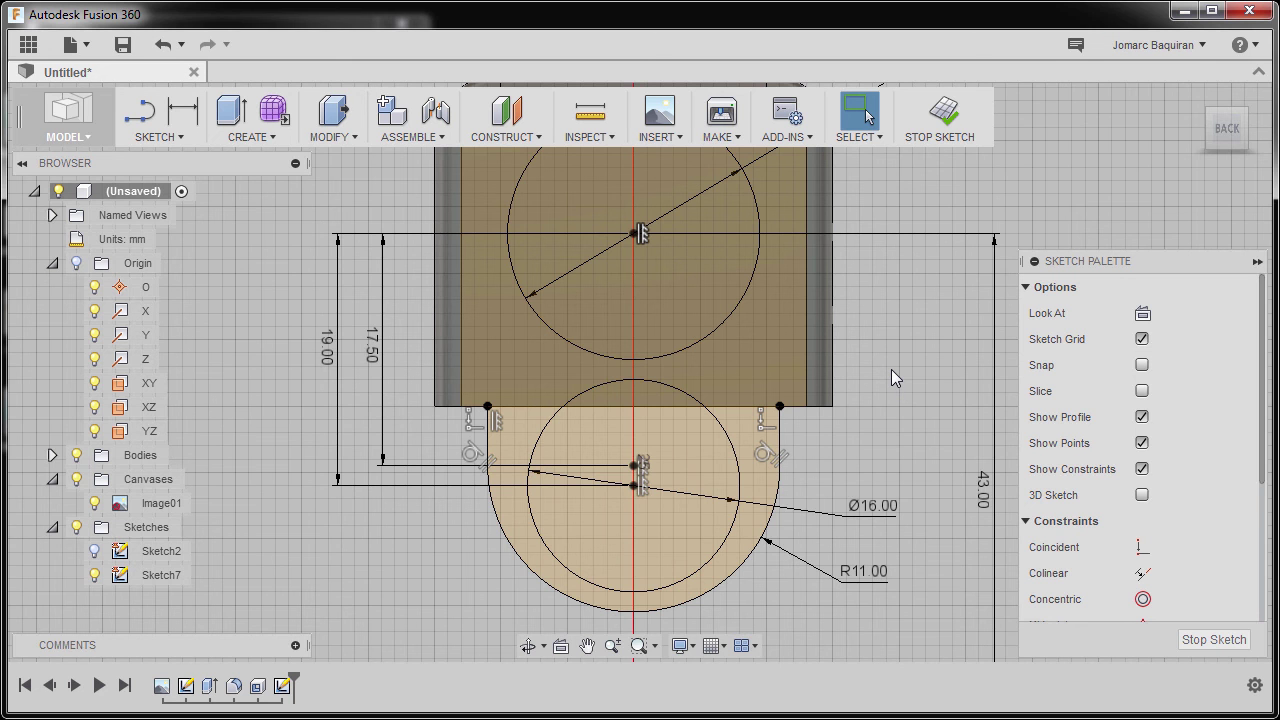
pyautogui.press('e')
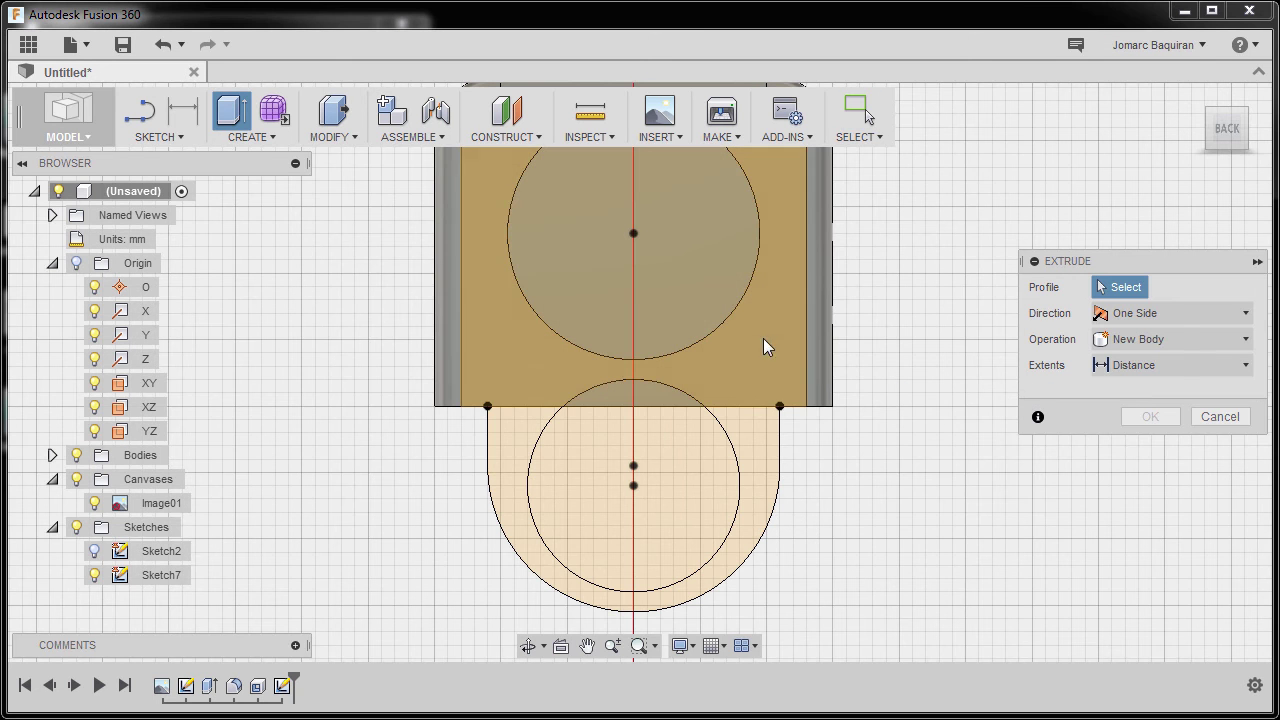
# - Select the lug region, the sliver under the upper circle and the inner circle as profiles, hiding the reference image
pyautogui.click(752, 430)
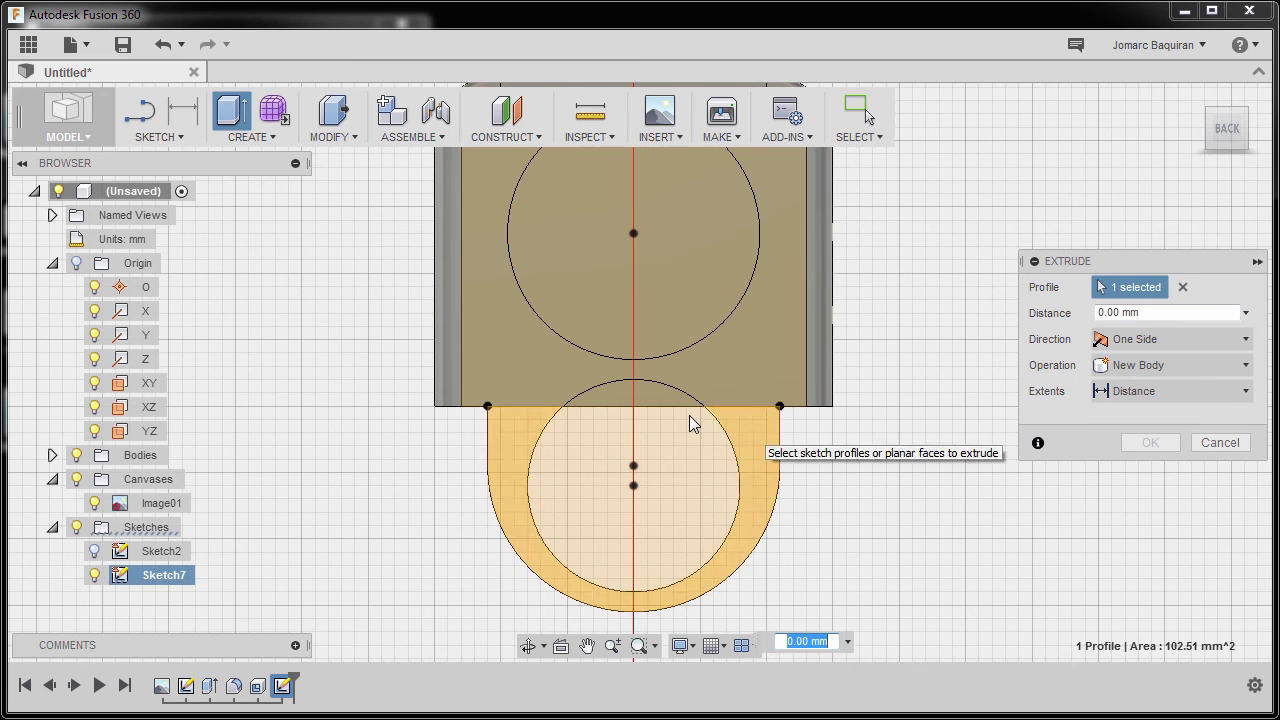
pyautogui.click(655, 391)
pyautogui.click(673, 478)
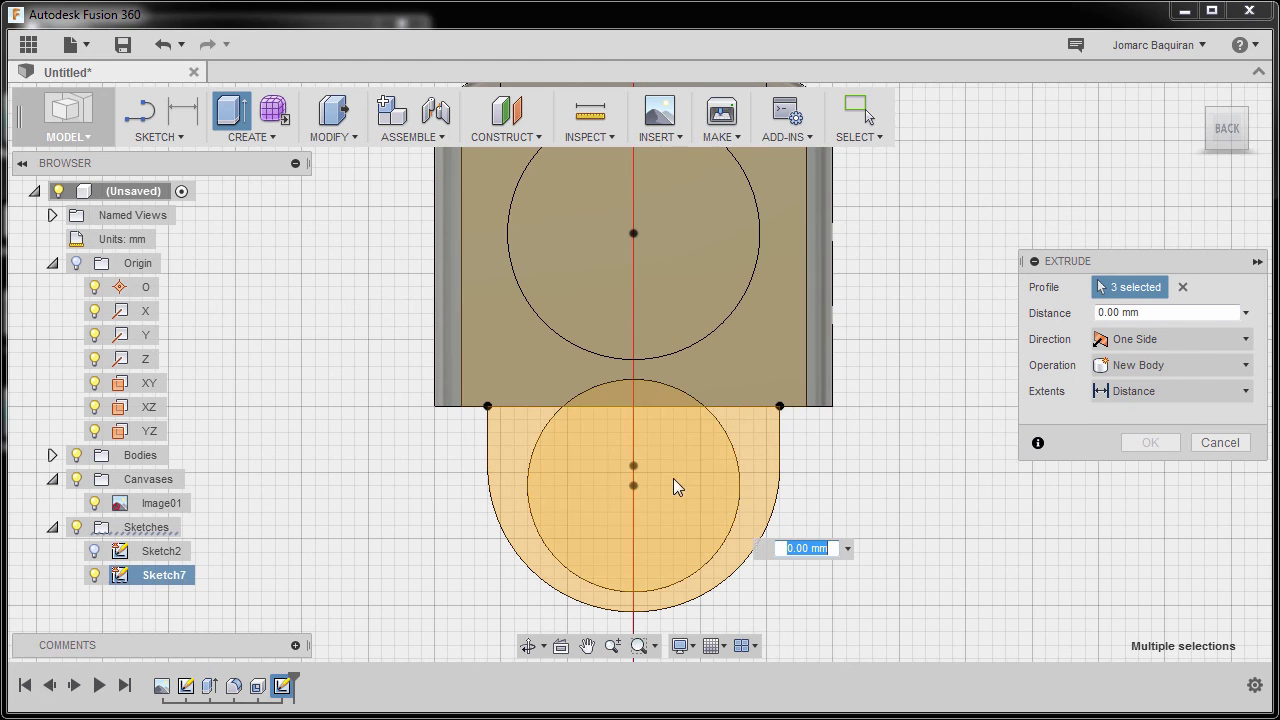
pyautogui.keyDown('shift'); pyautogui.moveTo(572, 389); pyautogui.dragTo(870, 335, button='middle'); pyautogui.keyUp('shift')
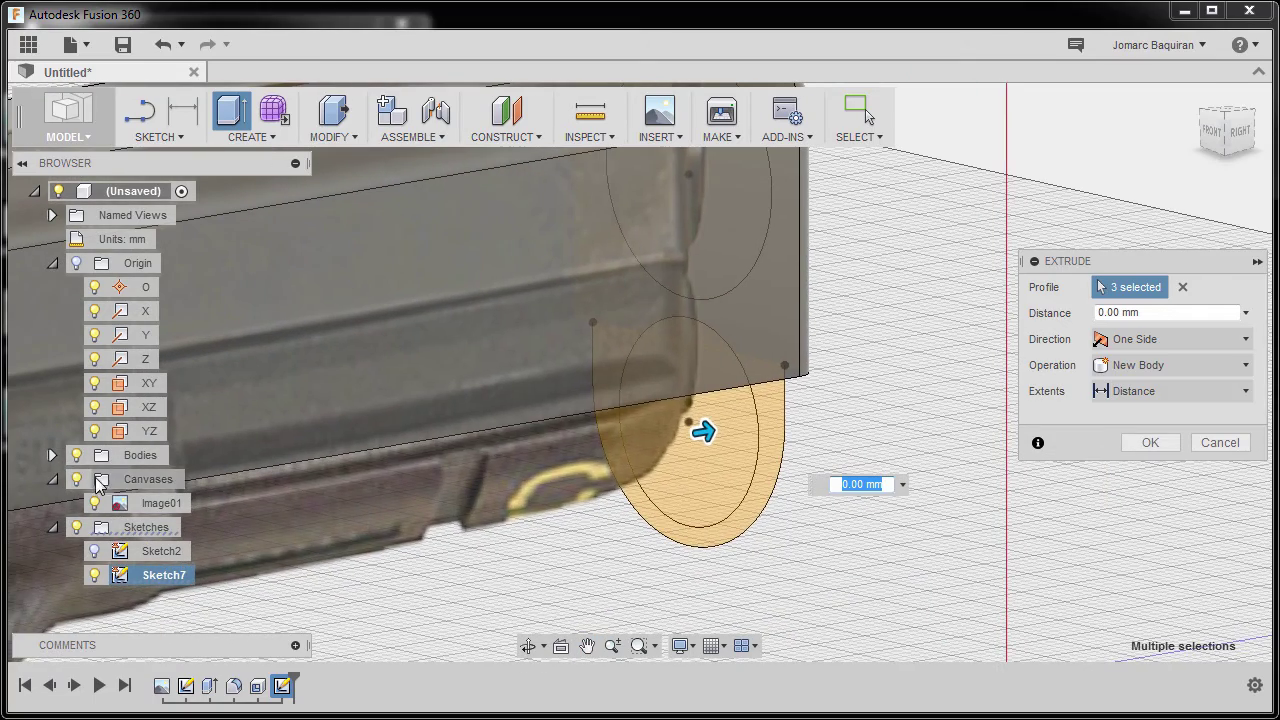
pyautogui.click(76, 479)
pyautogui.keyDown('shift'); pyautogui.moveTo(670, 483); pyautogui.dragTo(663, 400, button='middle'); pyautogui.keyUp('shift')
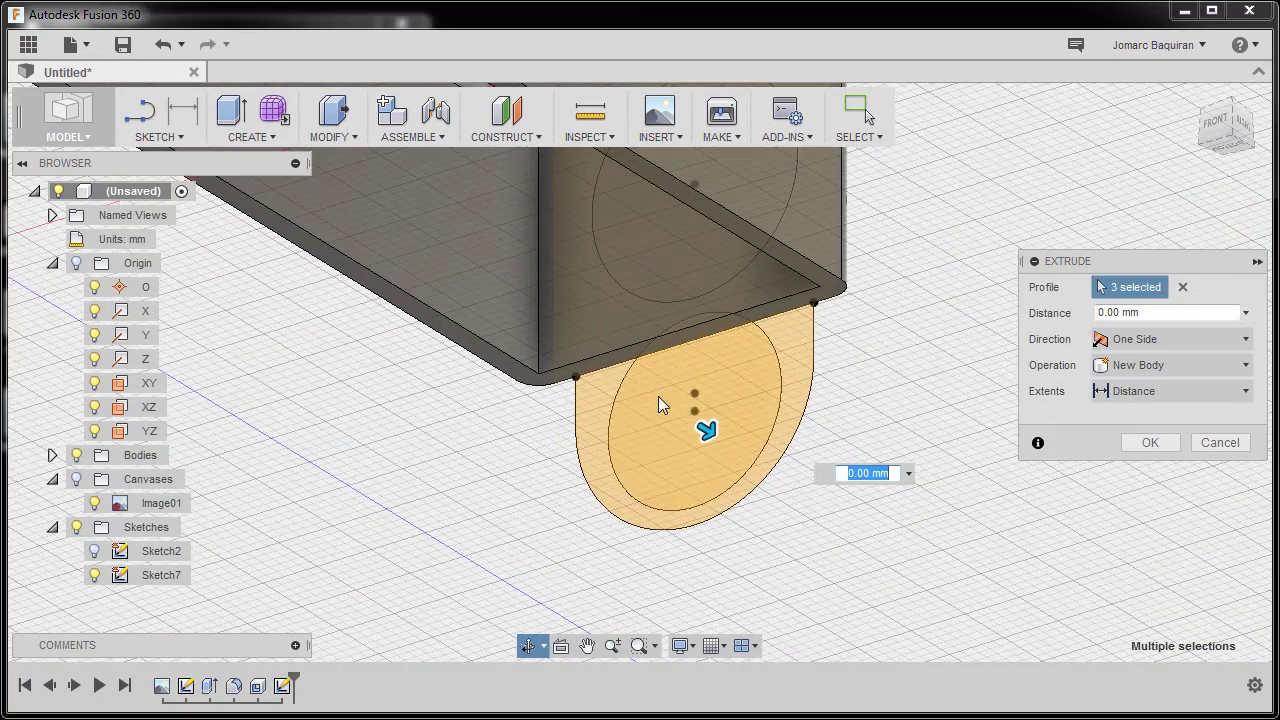
# - Extrude the profiles To the slide body face as a Join operation
pyautogui.click(1145, 400)
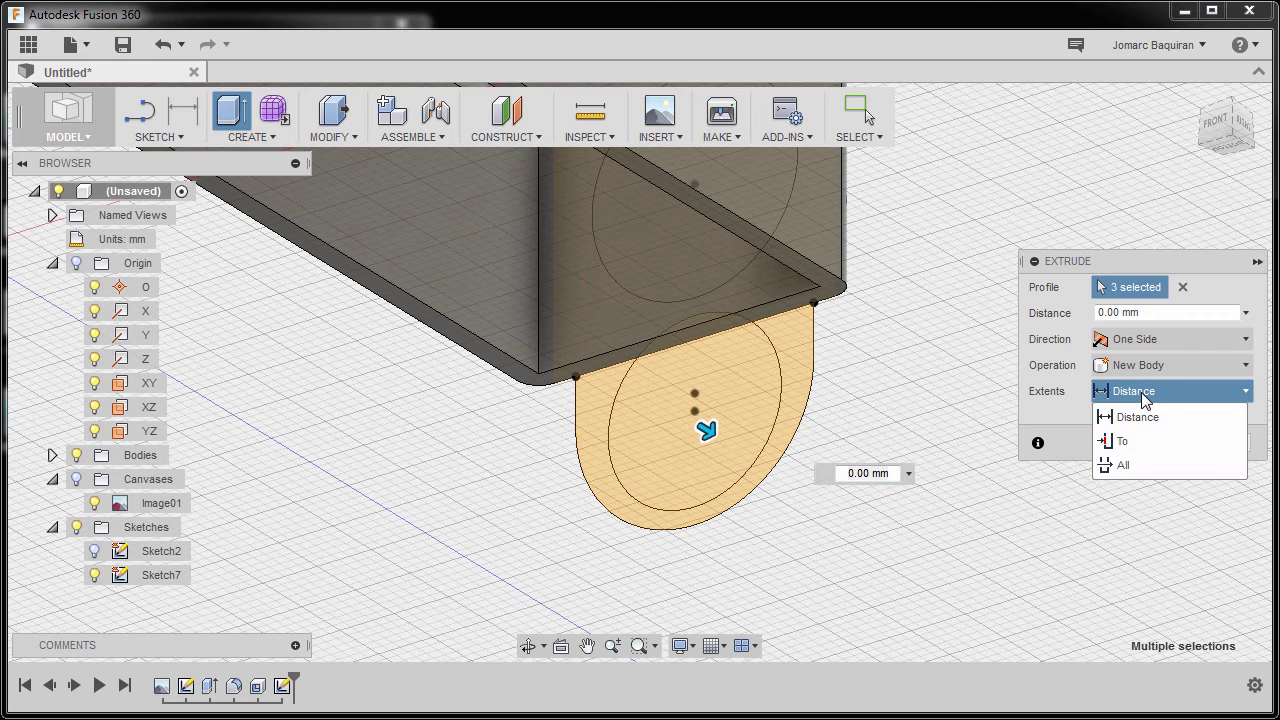
pyautogui.click(1146, 444)
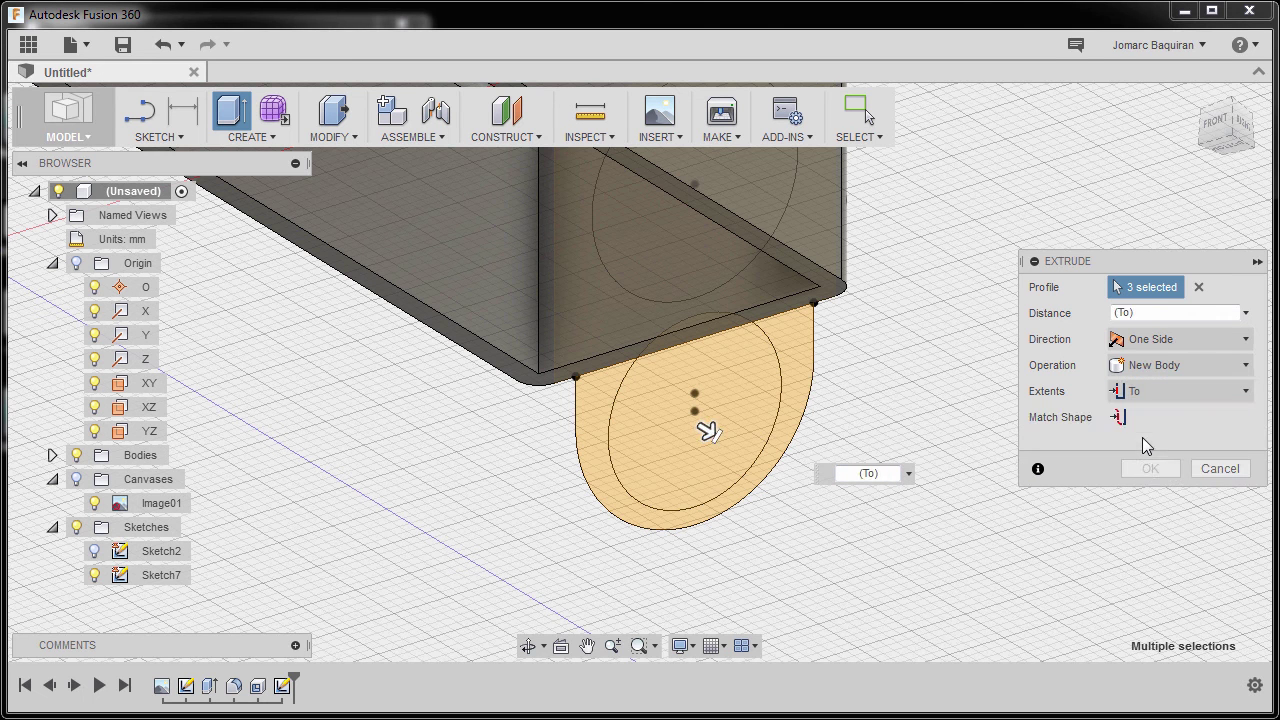
pyautogui.click(579, 312)
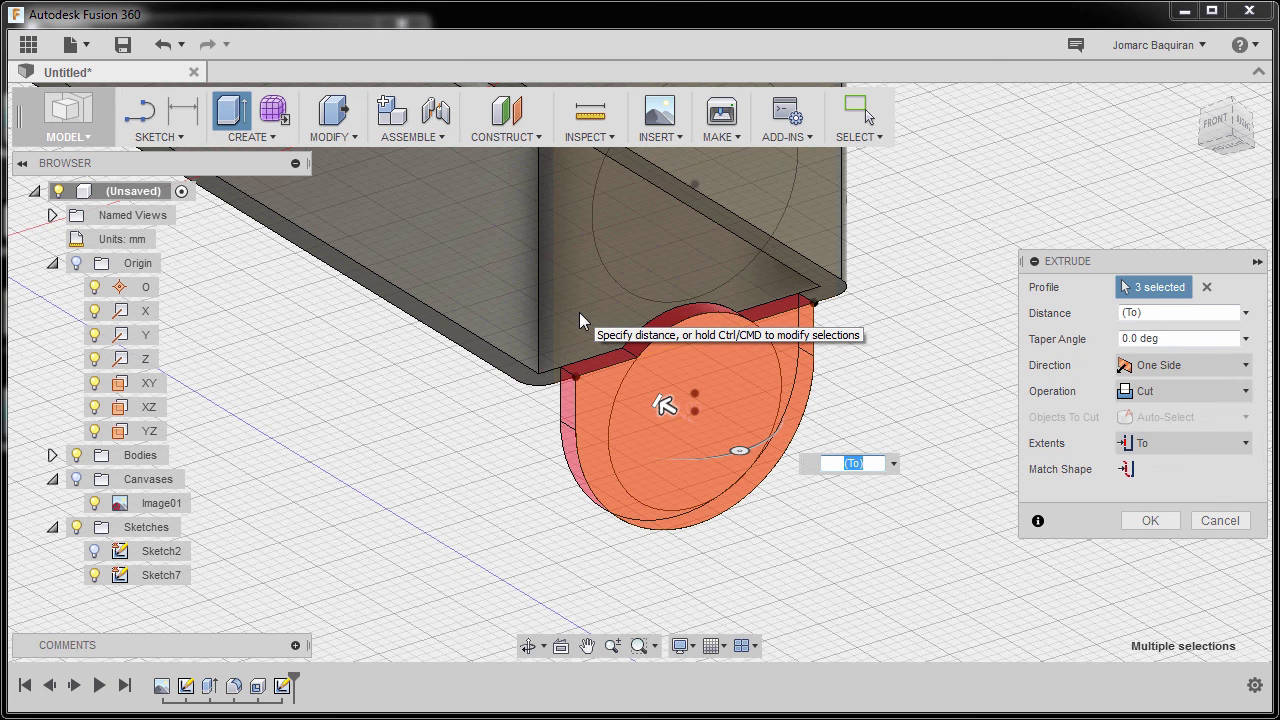
pyautogui.click(1177, 395)
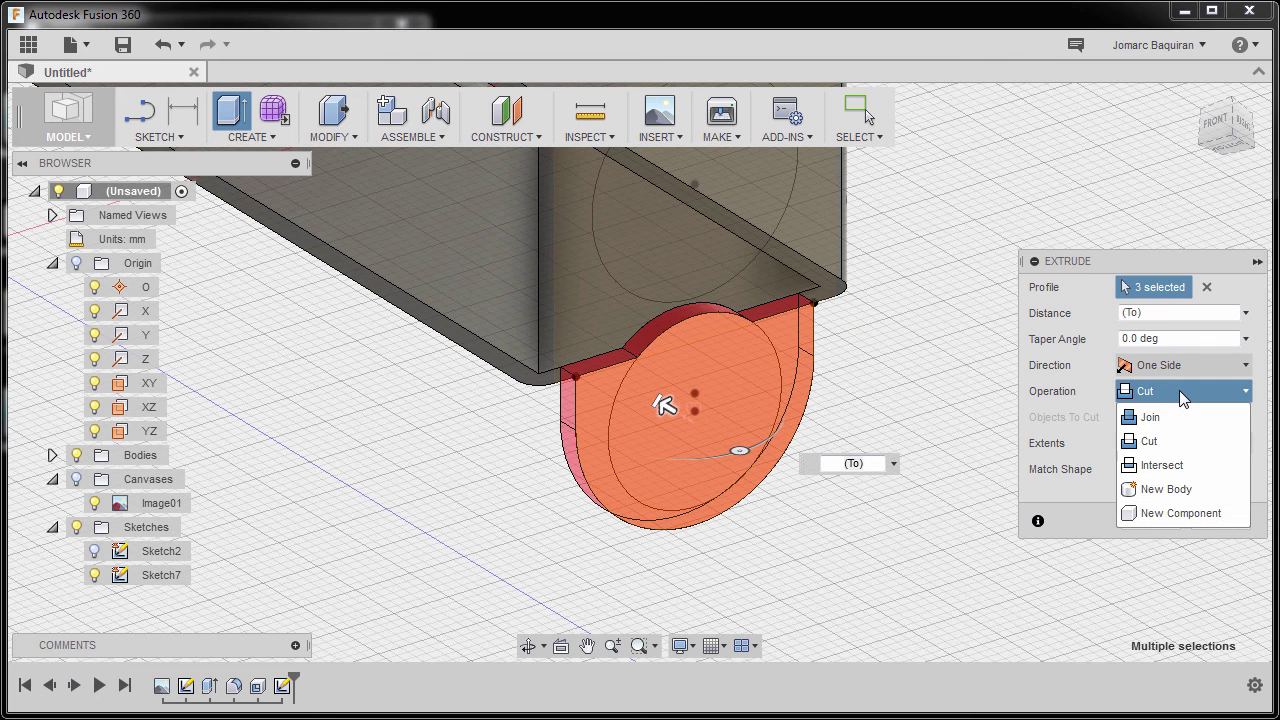
pyautogui.click(1176, 418)
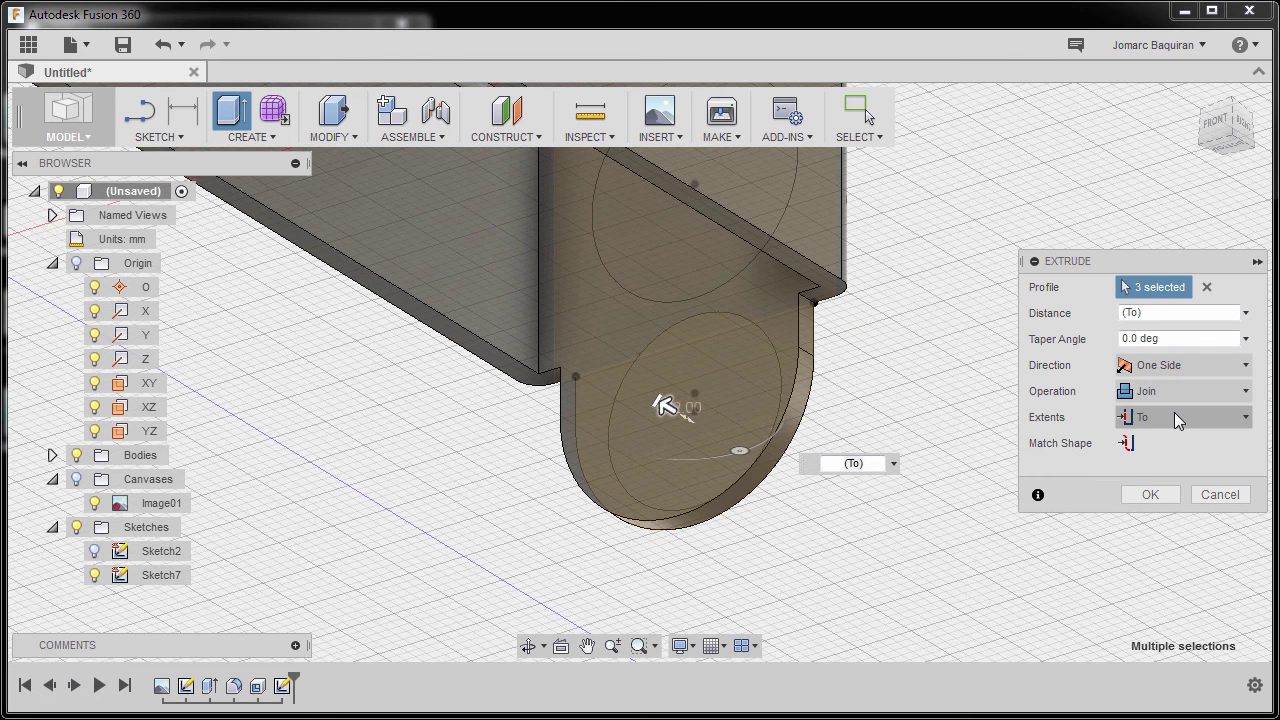
pyautogui.click(1148, 494)
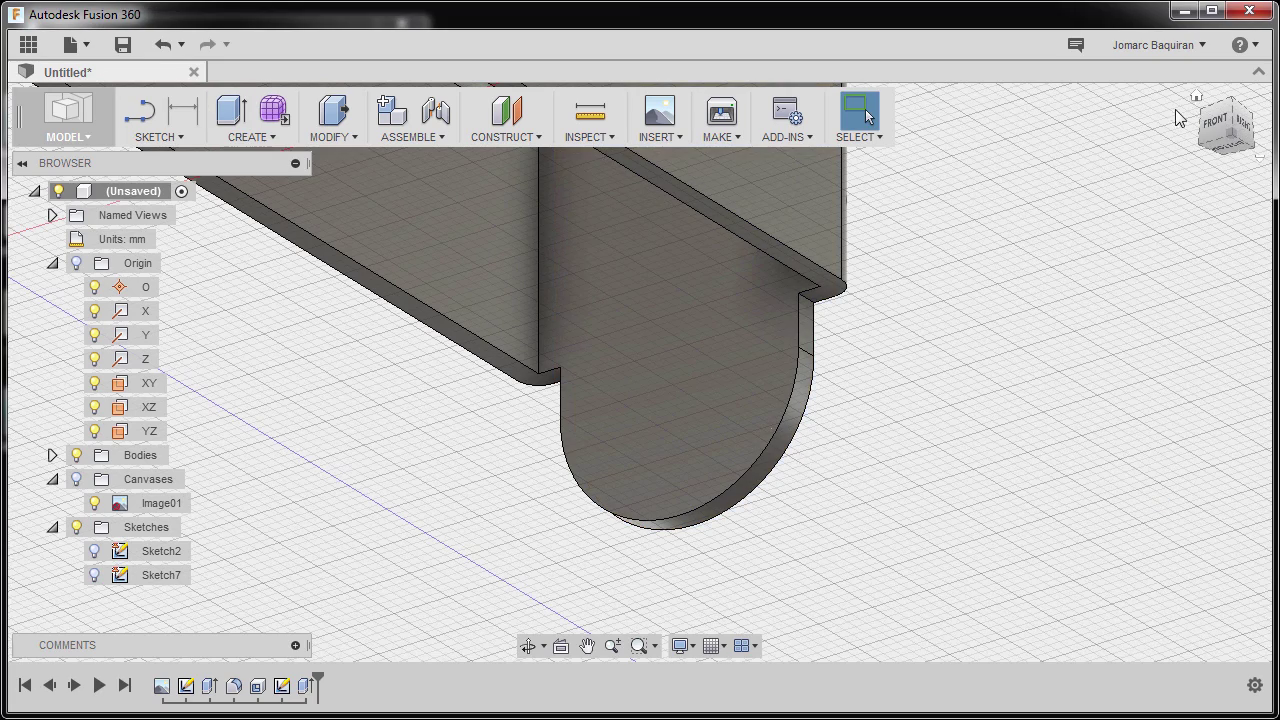
# - Return to the home view, show Sketch7's circles, and zoom in on the slide's end face
pyautogui.keyDown('shift'); pyautogui.moveTo(829, 443); pyautogui.dragTo(1257, 290, button='middle'); pyautogui.keyUp('shift')
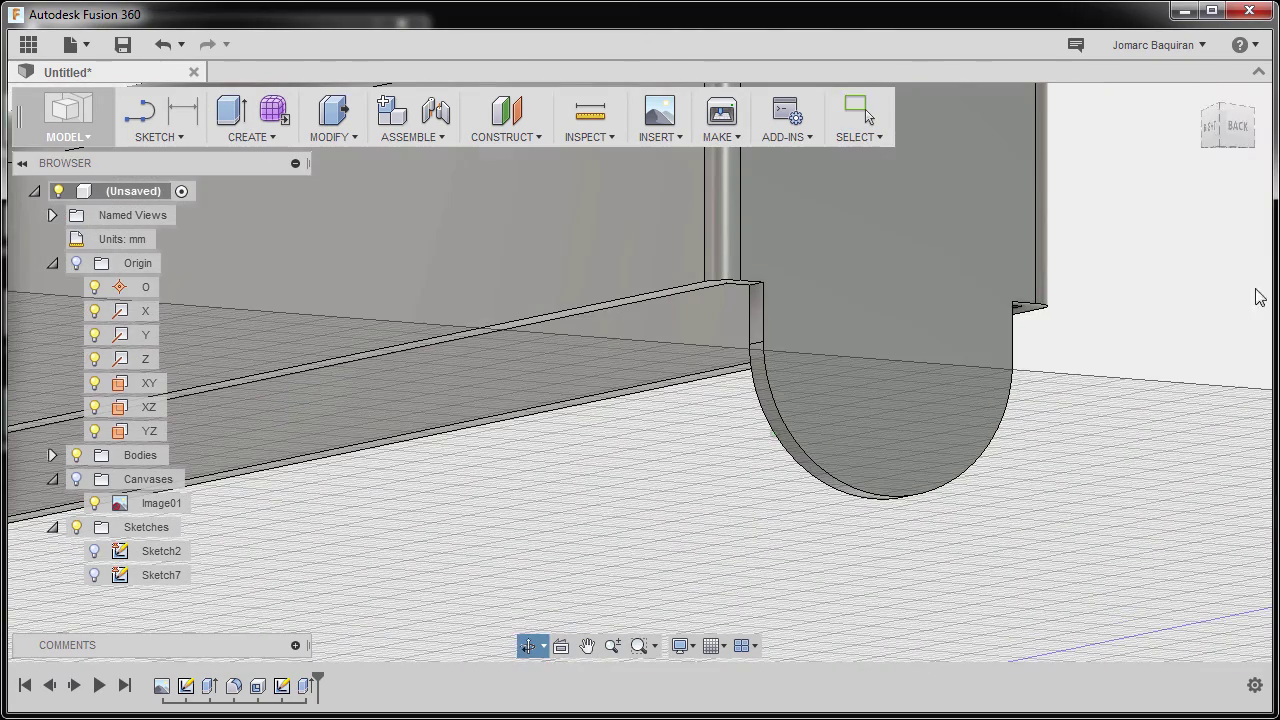
pyautogui.click(1196, 95)
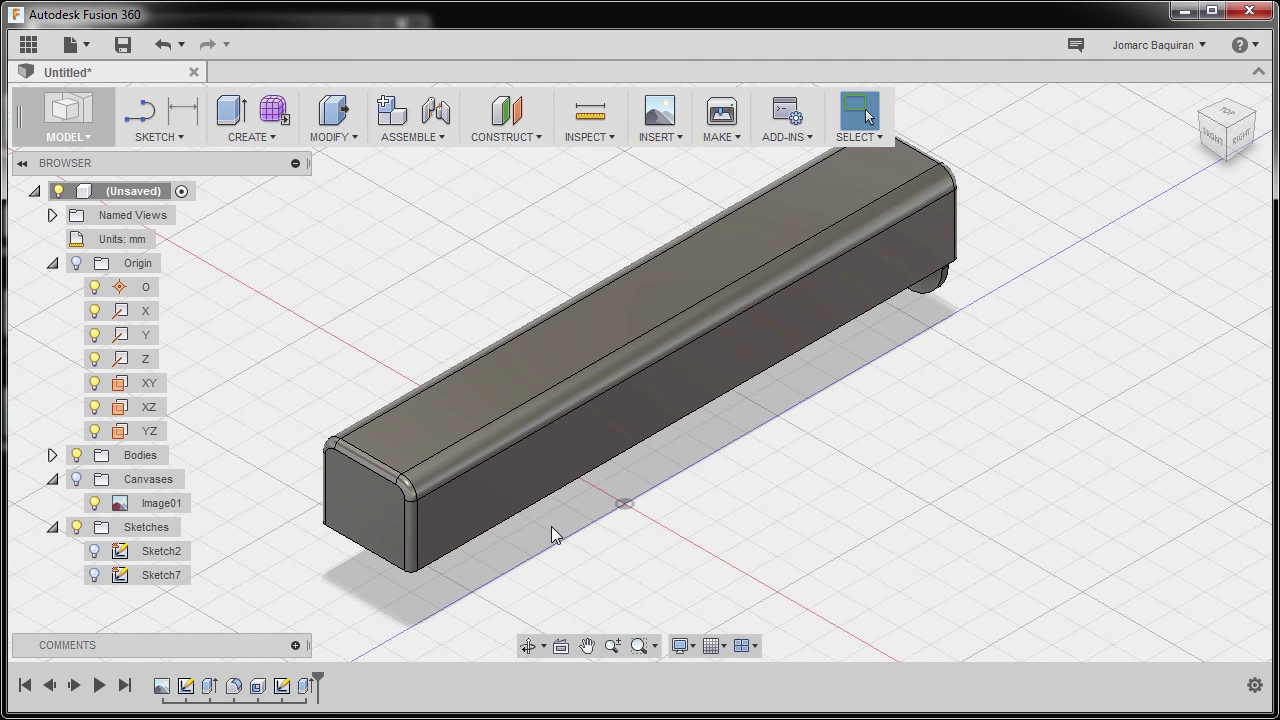
pyautogui.click(94, 575)
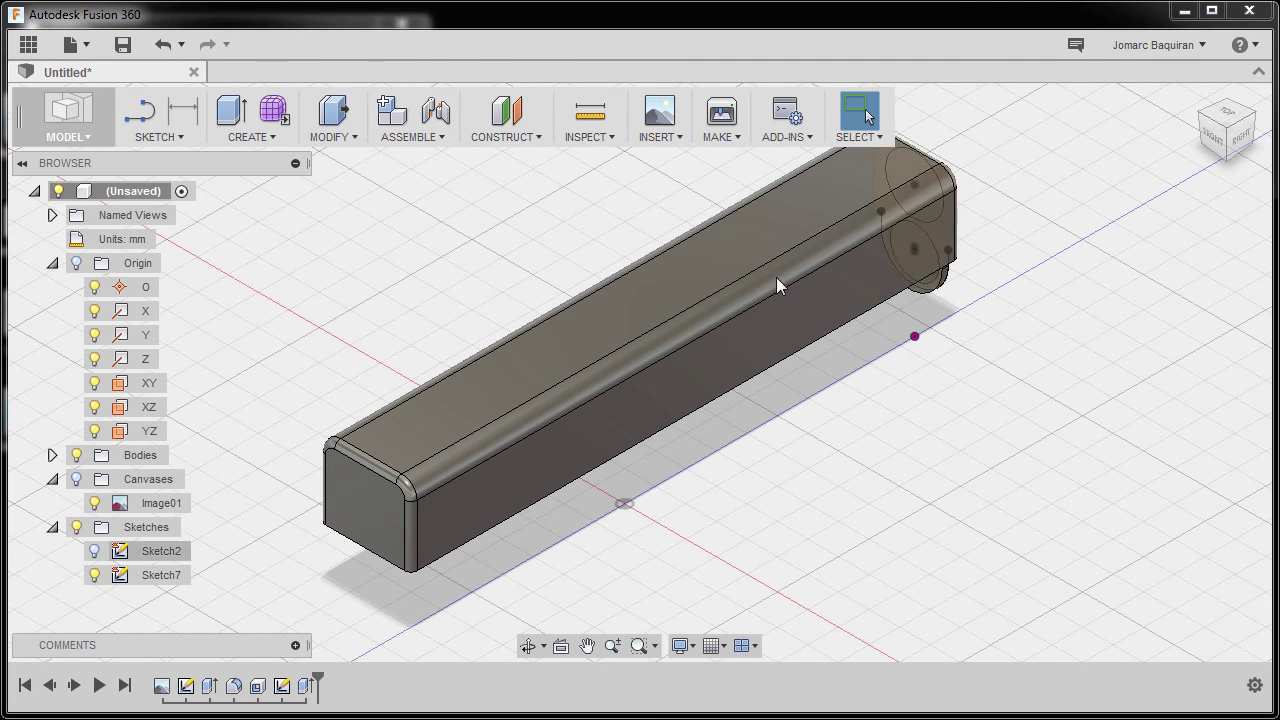
pyautogui.keyDown('shift'); pyautogui.moveTo(778, 286); pyautogui.dragTo(929, 458, button='middle'); pyautogui.keyUp('shift')
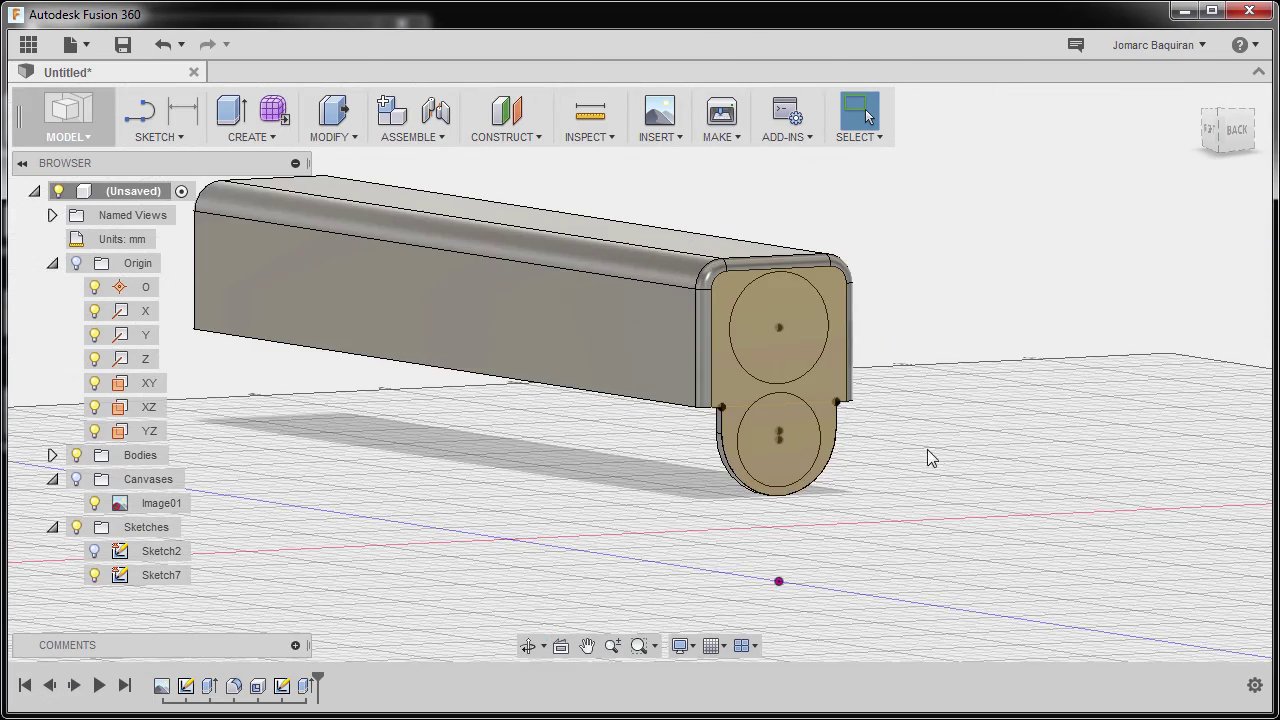
pyautogui.scroll(3, 863, 414)
pyautogui.moveTo(863, 414)
pyautogui.keyDown('shift'); pyautogui.mouseDown(button='middle')
pyautogui.moveTo(831, 423)
pyautogui.moveTo(887, 418)
pyautogui.mouseUp(button='middle'); pyautogui.keyUp('shift')
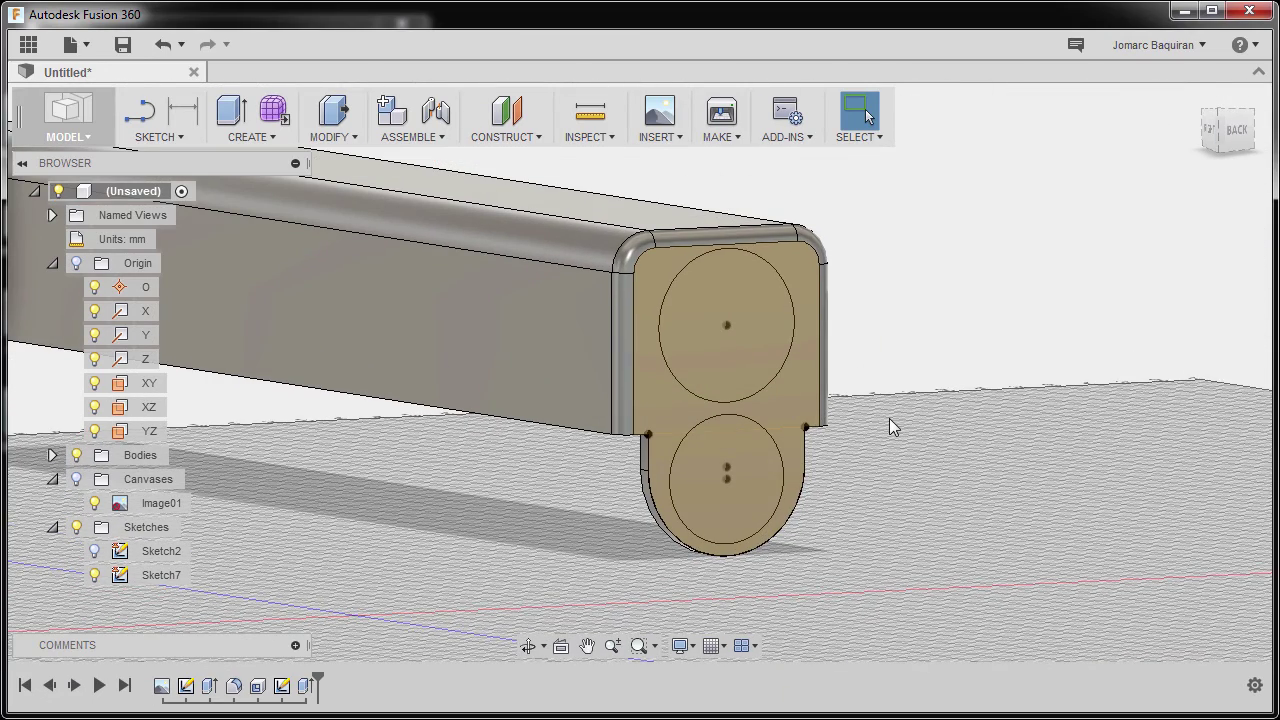
# - Extrude the upper circle, the sliver above the lower circle, and the lower circle as profiles
pyautogui.press('e')
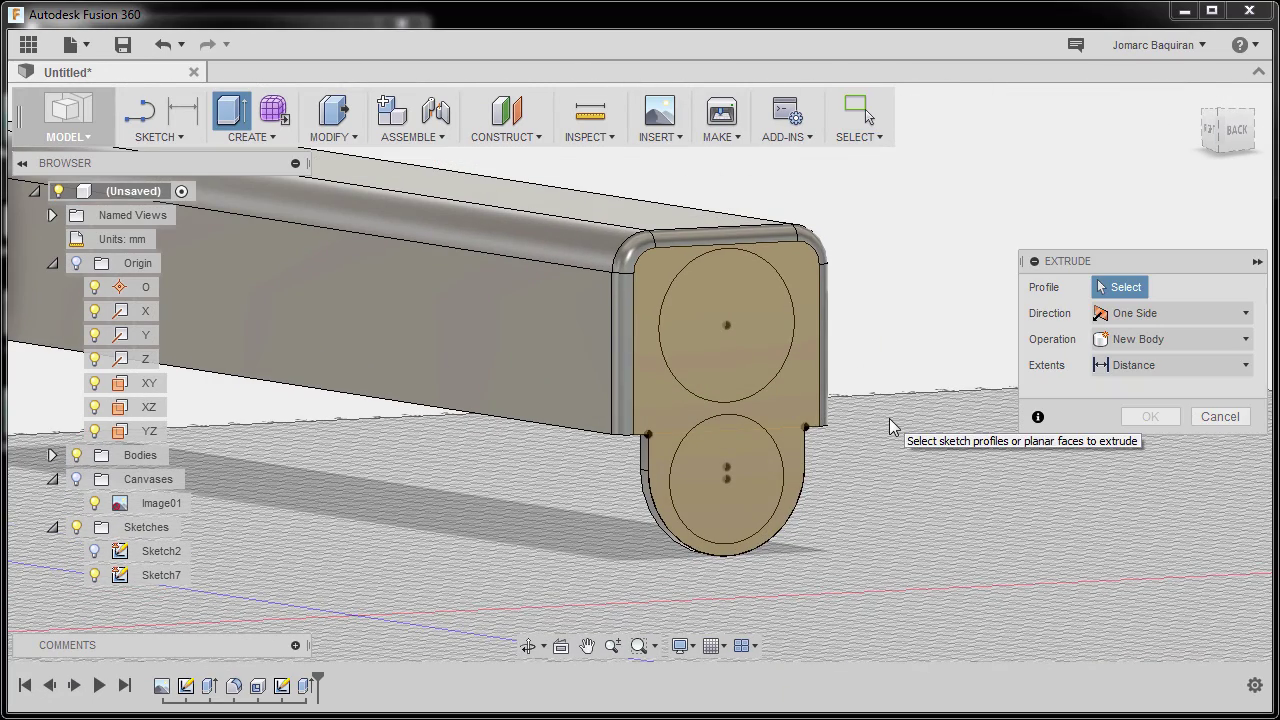
pyautogui.click(773, 308)
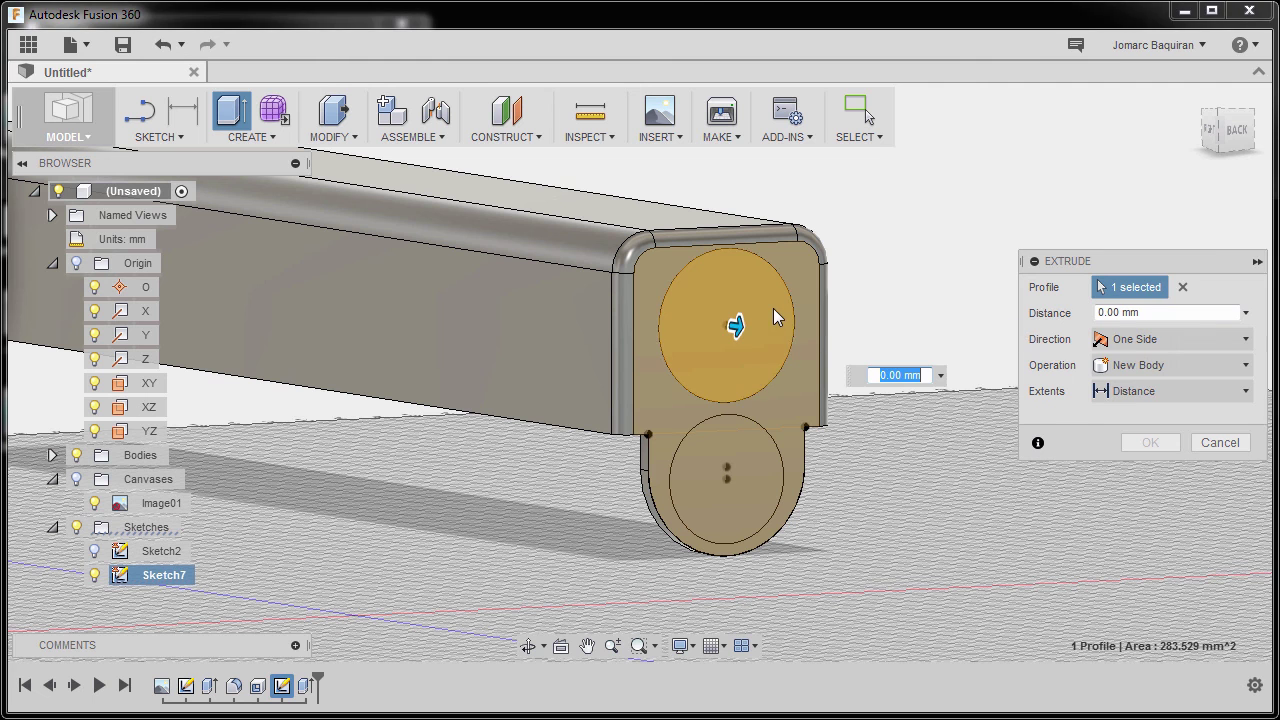
pyautogui.click(732, 421)
pyautogui.click(748, 455)
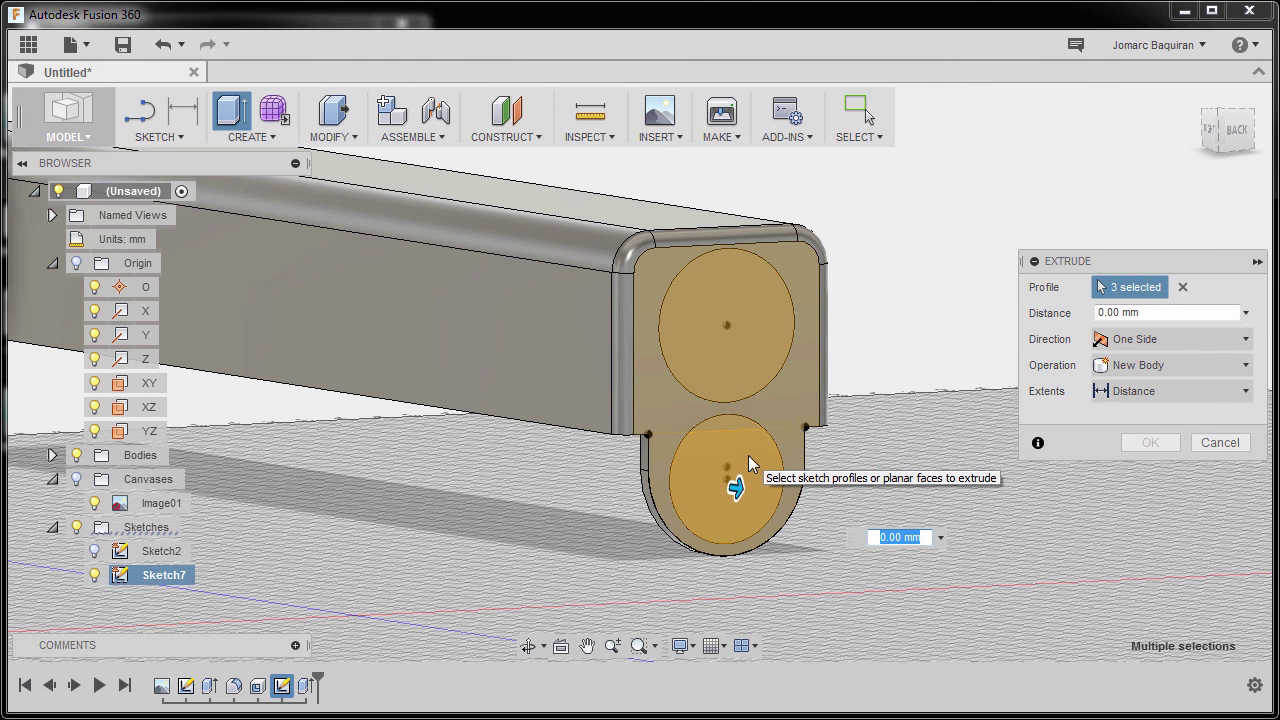
pyautogui.keyDown('shift'); pyautogui.moveTo(737, 486); pyautogui.dragTo(643, 480, button='middle'); pyautogui.keyUp('shift')
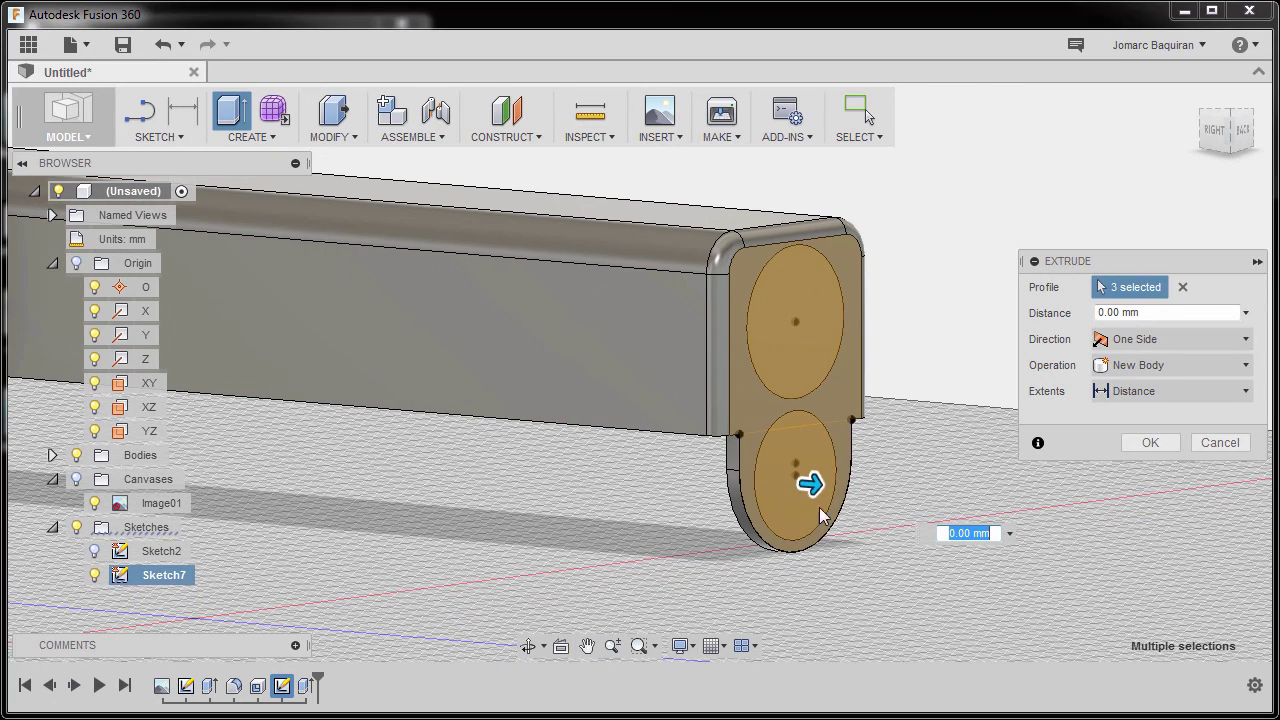
# - Make the extrusion a Cut running To the selected body face
pyautogui.moveTo(808, 484); pyautogui.dragTo(700, 481)
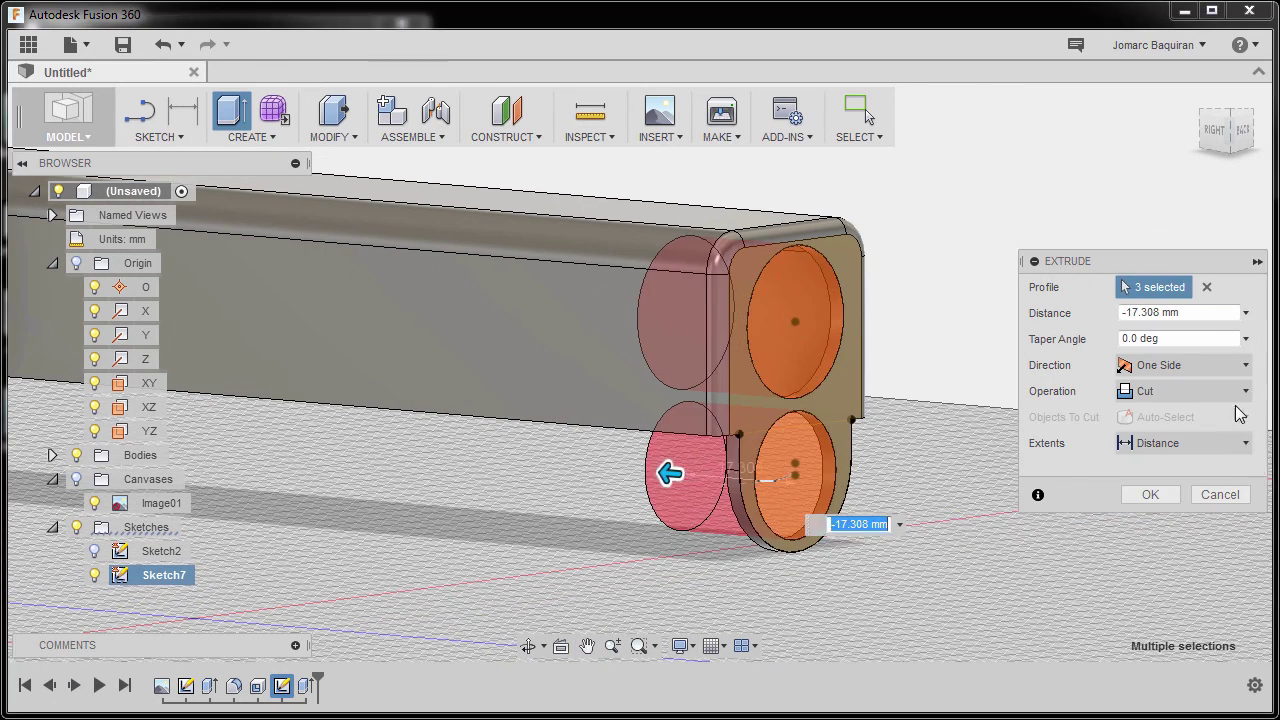
pyautogui.click(1180, 443)
pyautogui.click(1157, 491)
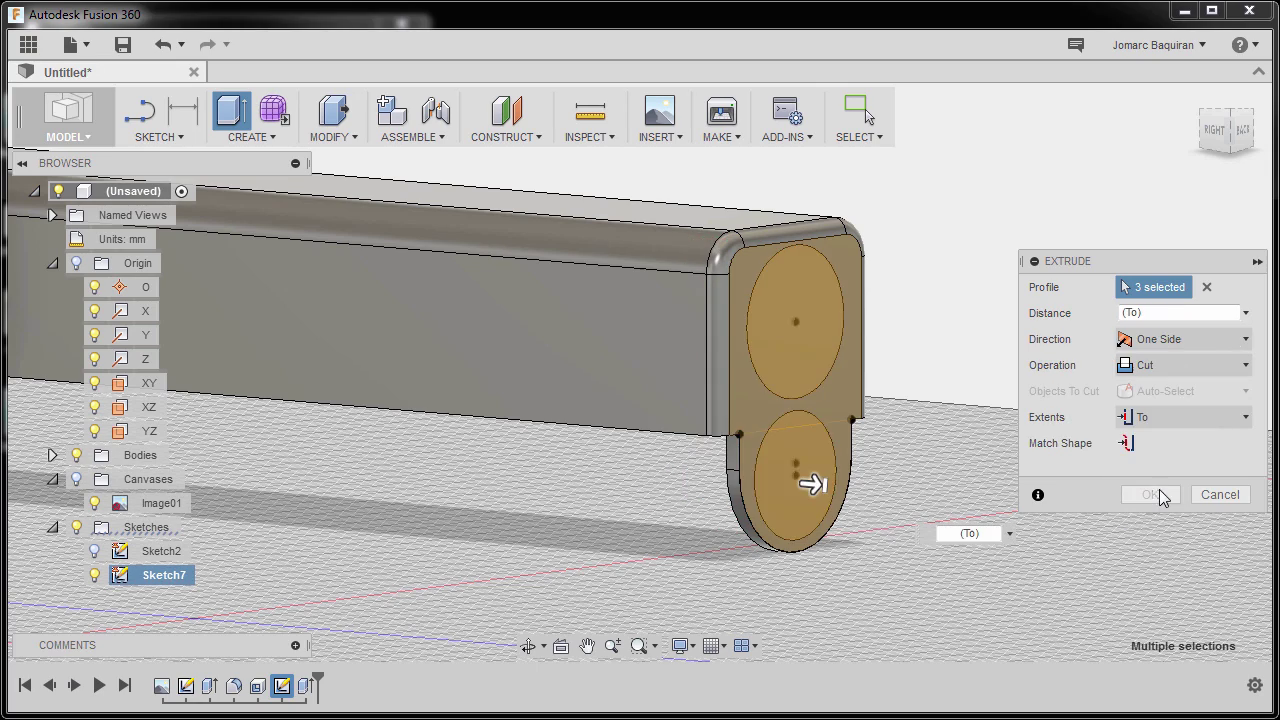
pyautogui.click(818, 482)
pyautogui.keyDown('shift'); pyautogui.moveTo(855, 437); pyautogui.dragTo(769, 429, button='middle'); pyautogui.keyUp('shift')
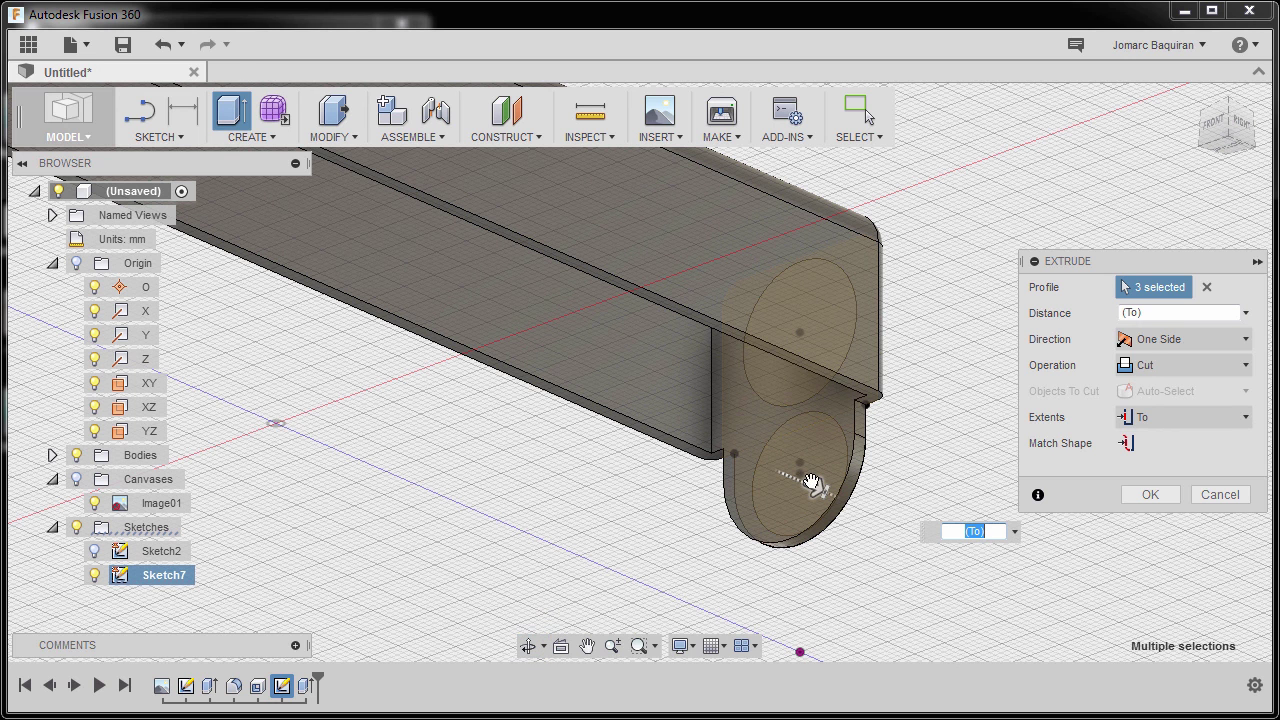
pyautogui.click(720, 440)
pyautogui.keyDown('shift'); pyautogui.moveTo(771, 466); pyautogui.dragTo(954, 497, button='middle'); pyautogui.keyUp('shift')
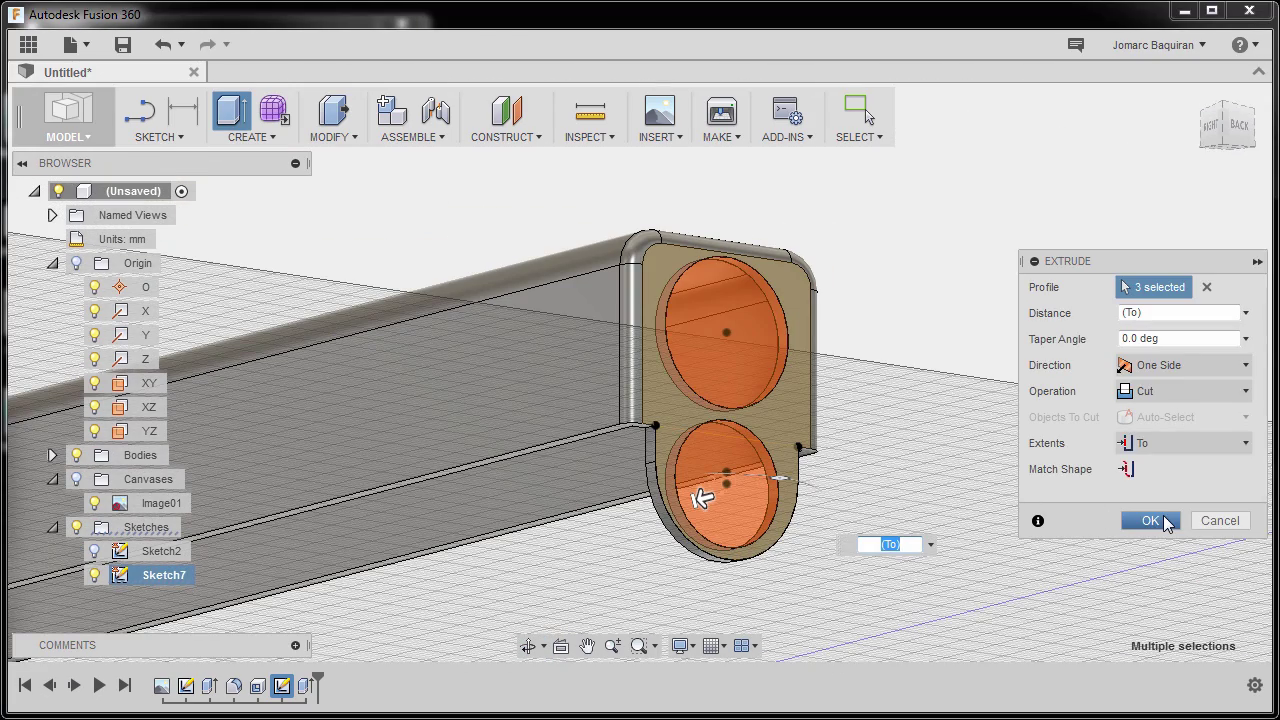